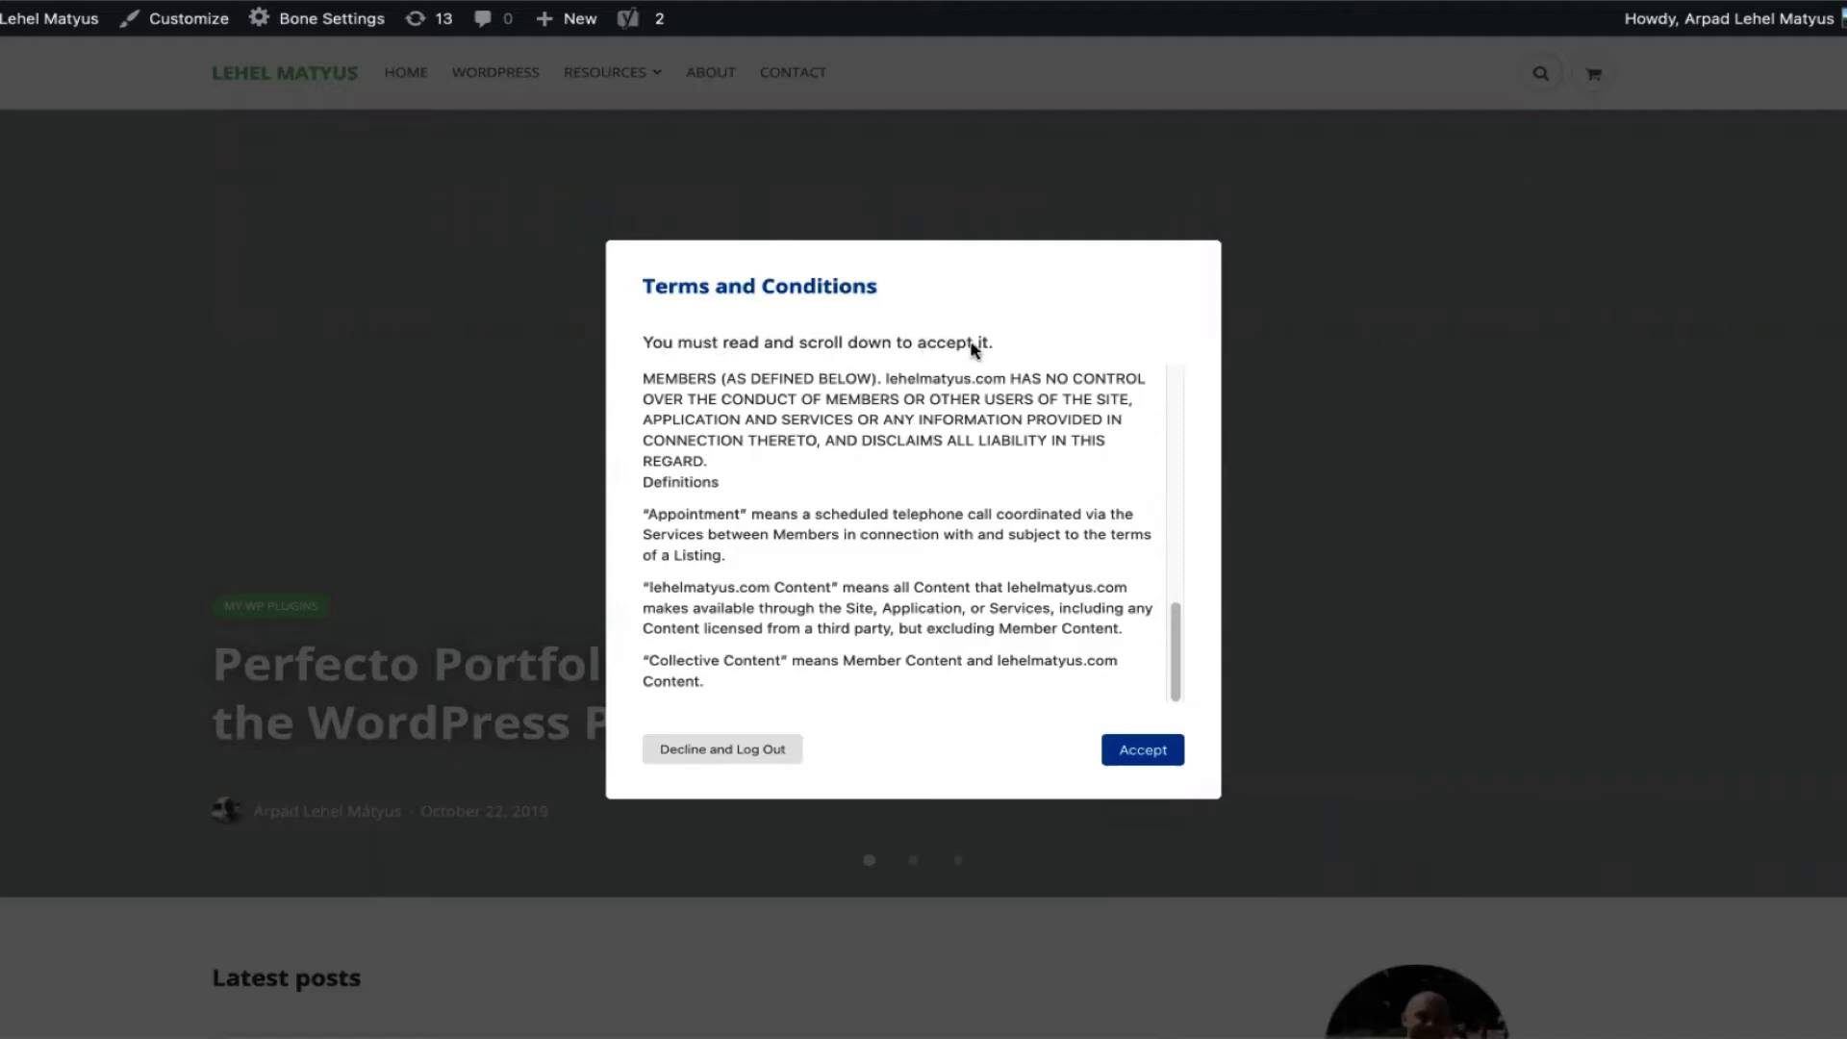
# Step: Examine the subtitle and the terms text in the Terms and Conditions popup on the site's home page
pyautogui.moveTo(664, 341); pyautogui.dragTo(991, 343)
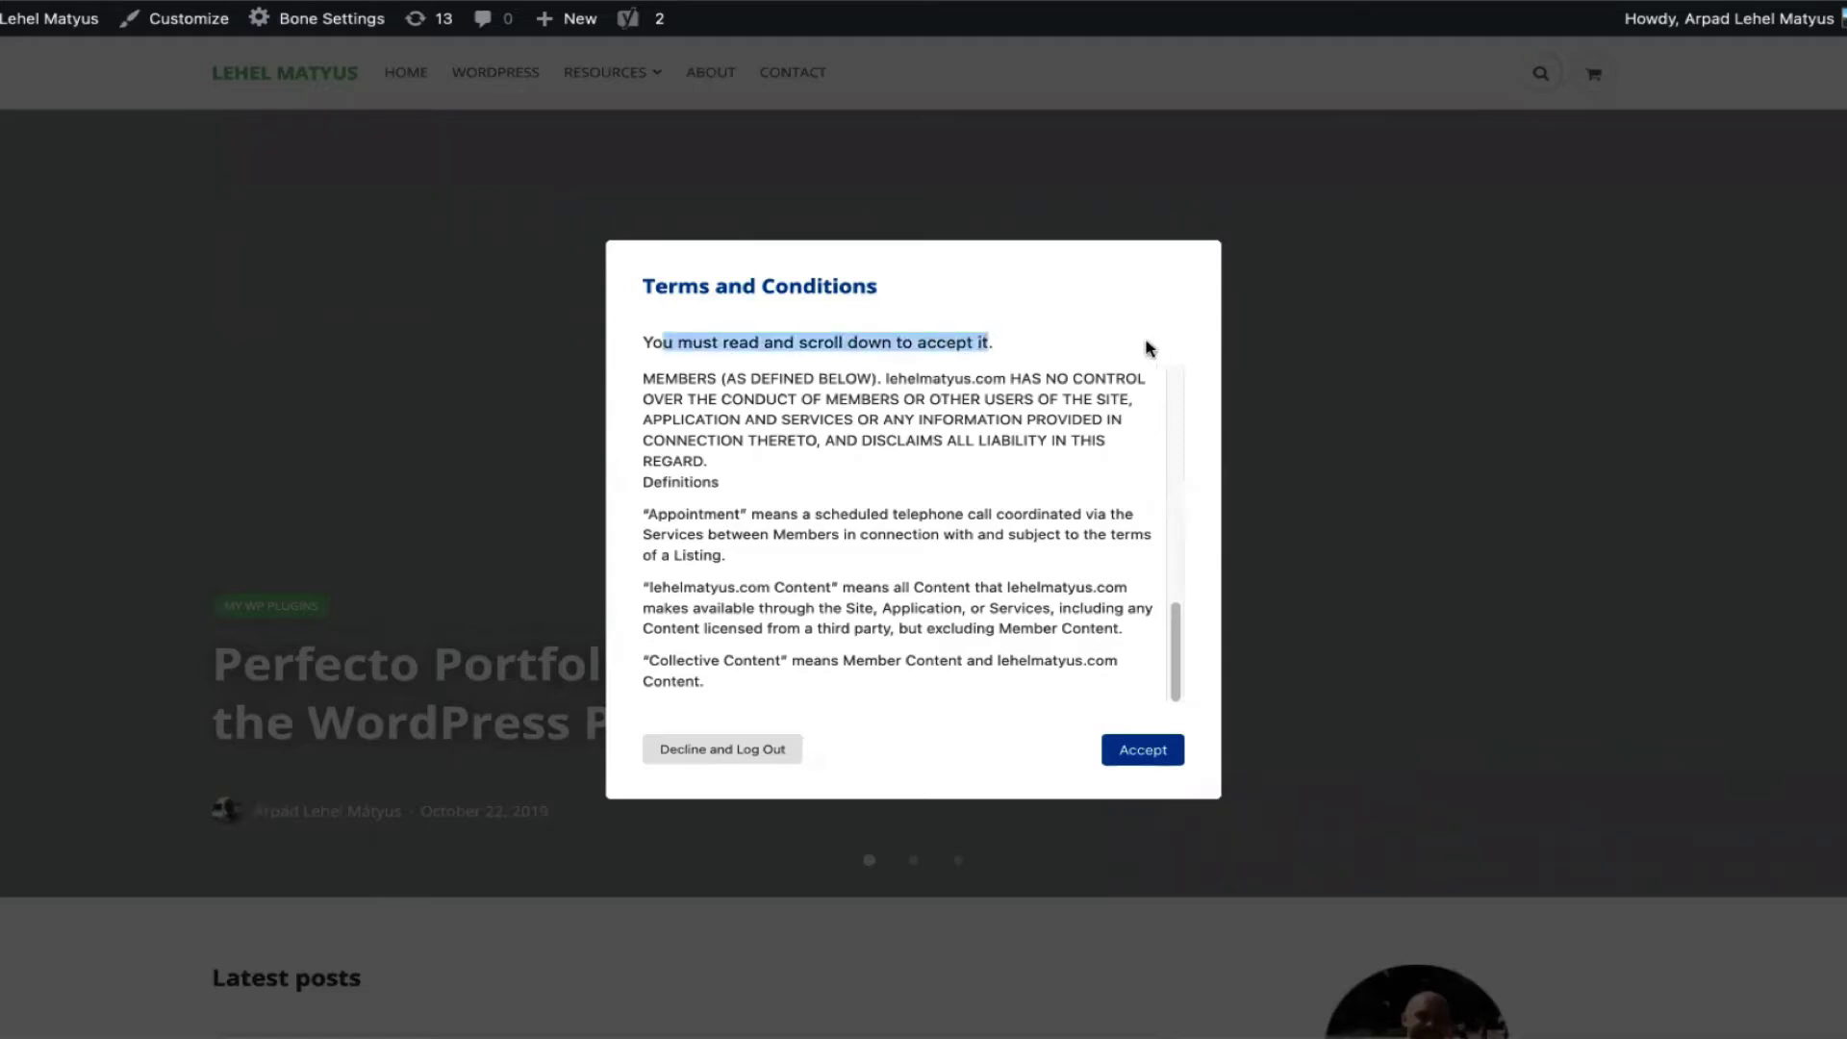
pyautogui.scroll(4, 1059, 420)
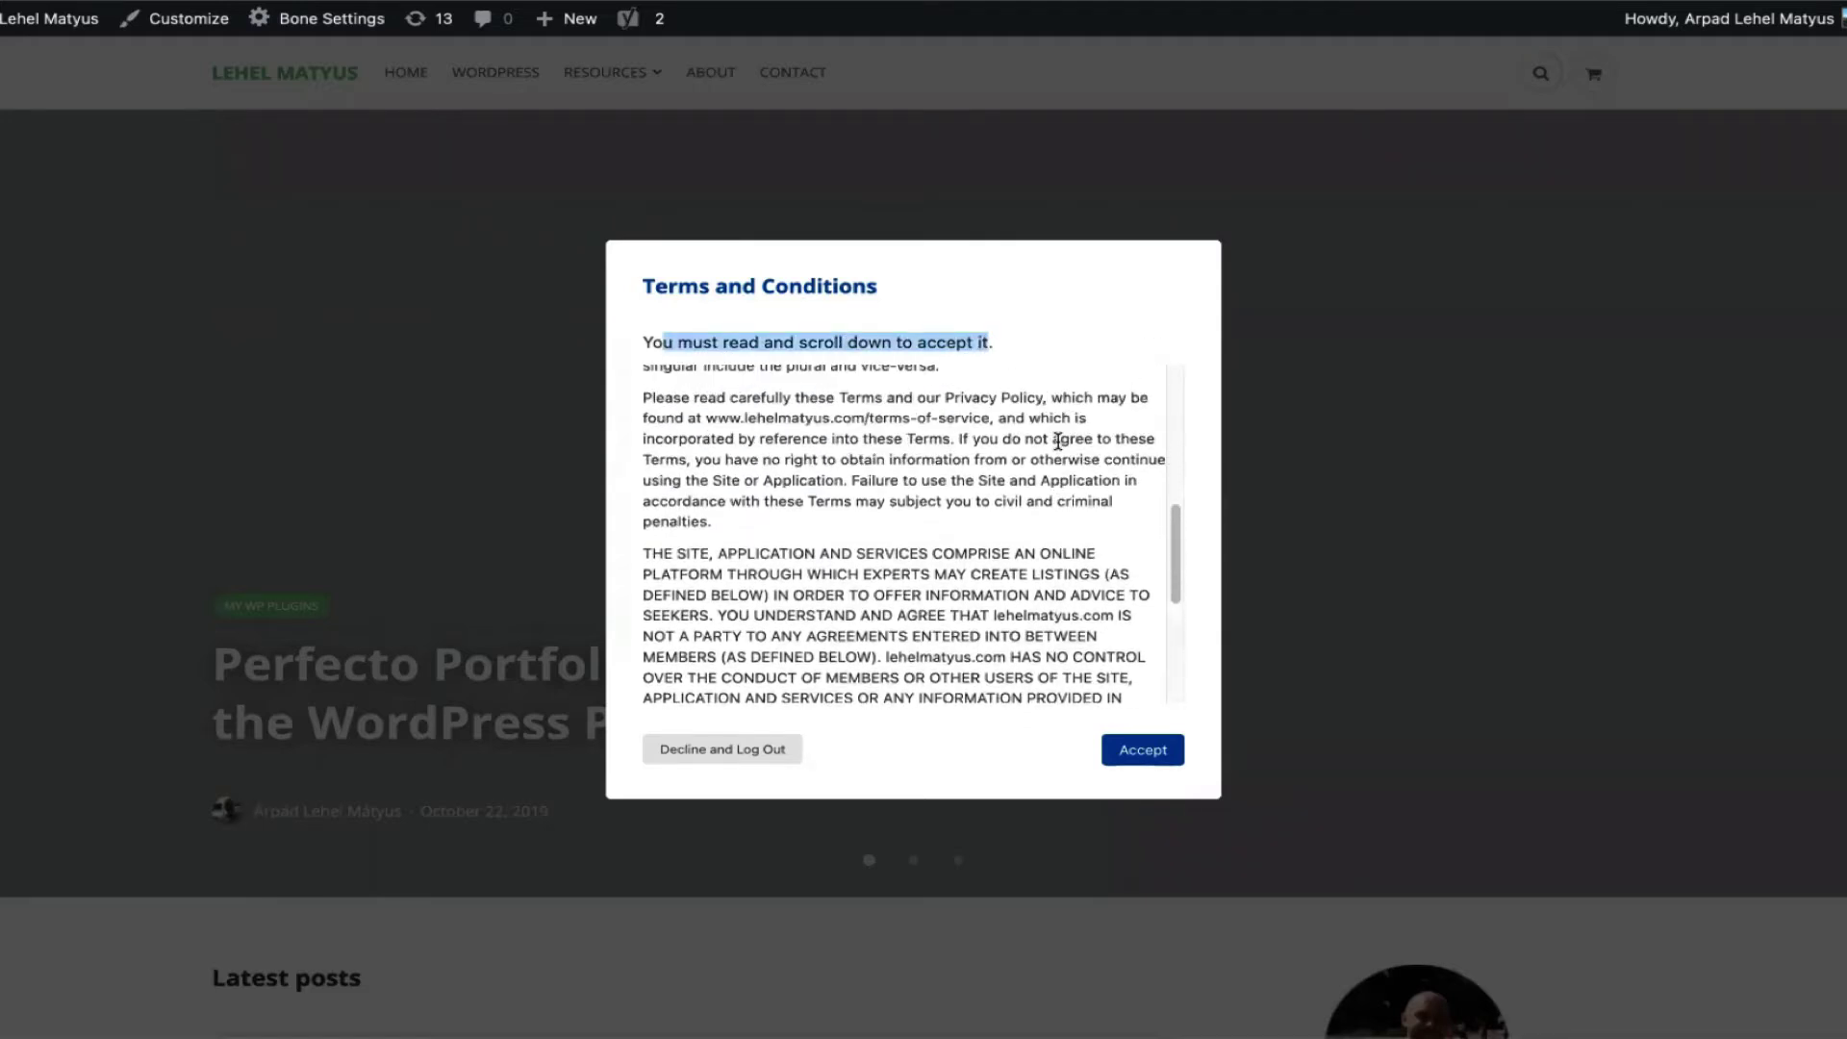
pyautogui.scroll(3, 1058, 441)
pyautogui.click(1063, 350)
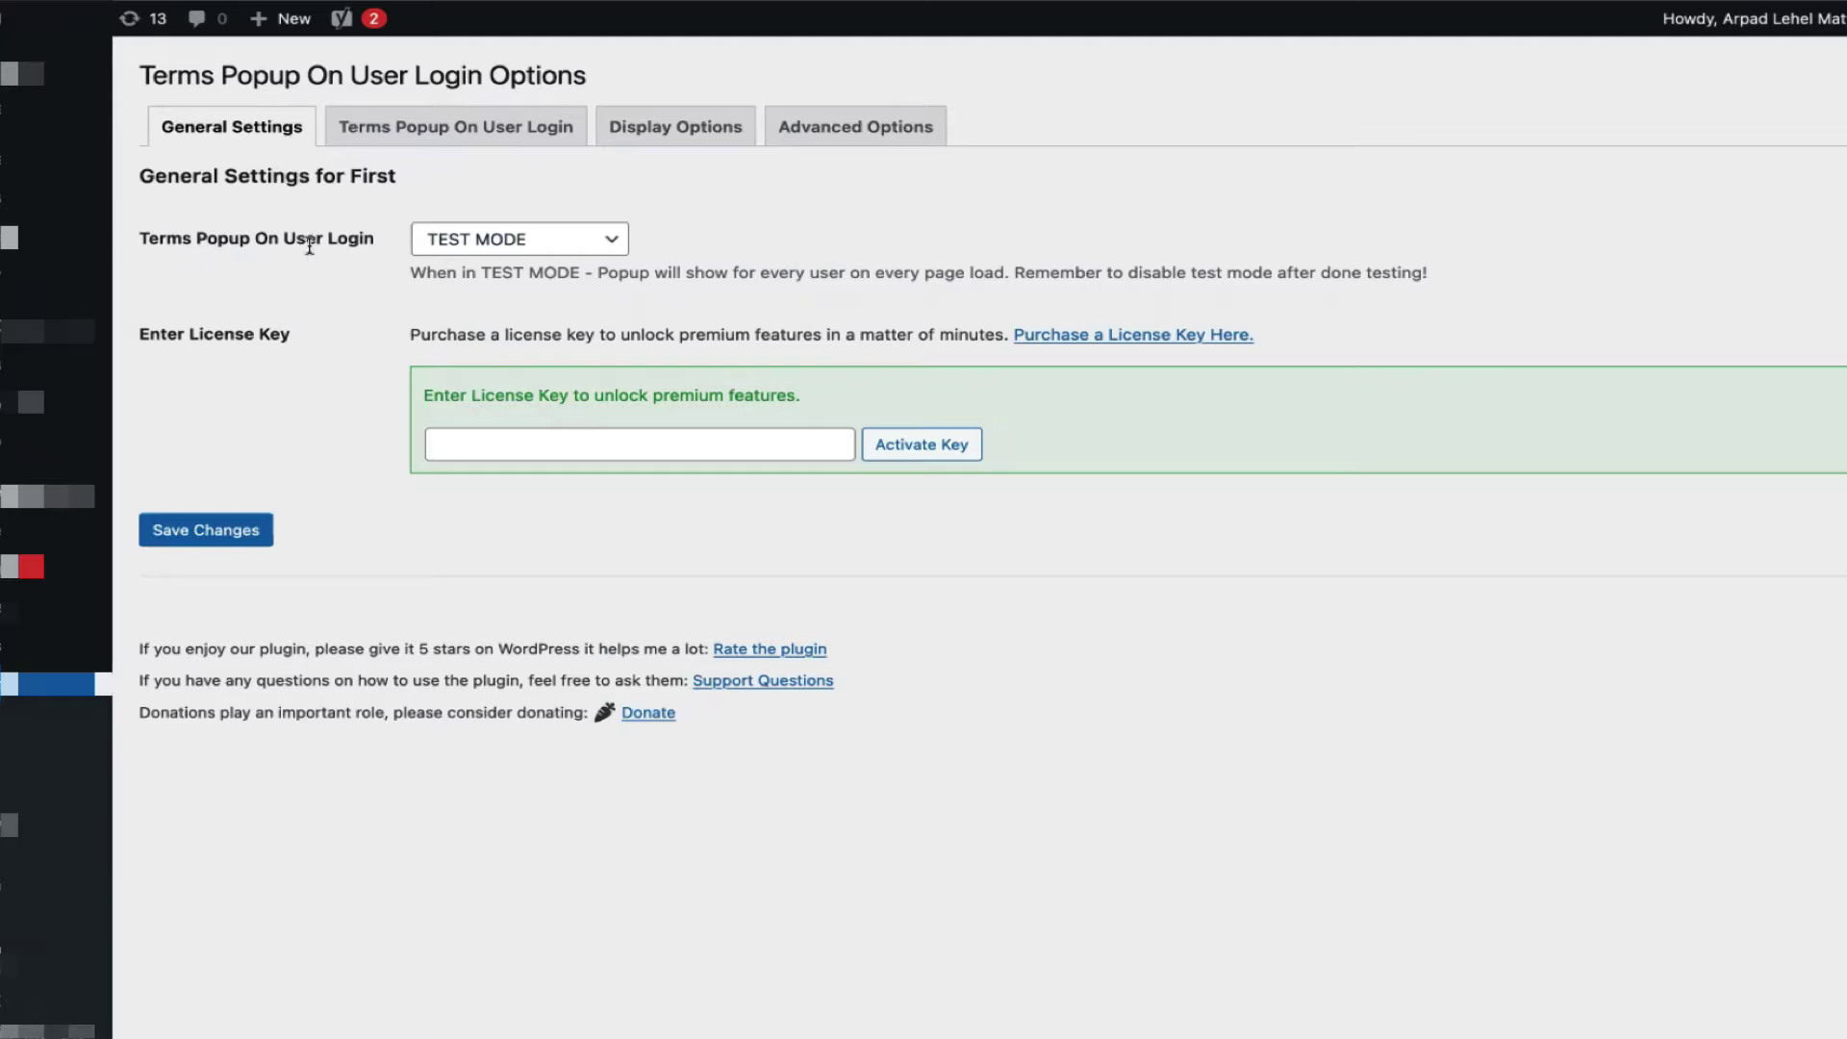
# Step: Review the popup mode choices while keeping TEST MODE, and open the Terms Popup On User Login settings
pyautogui.click(610, 248)
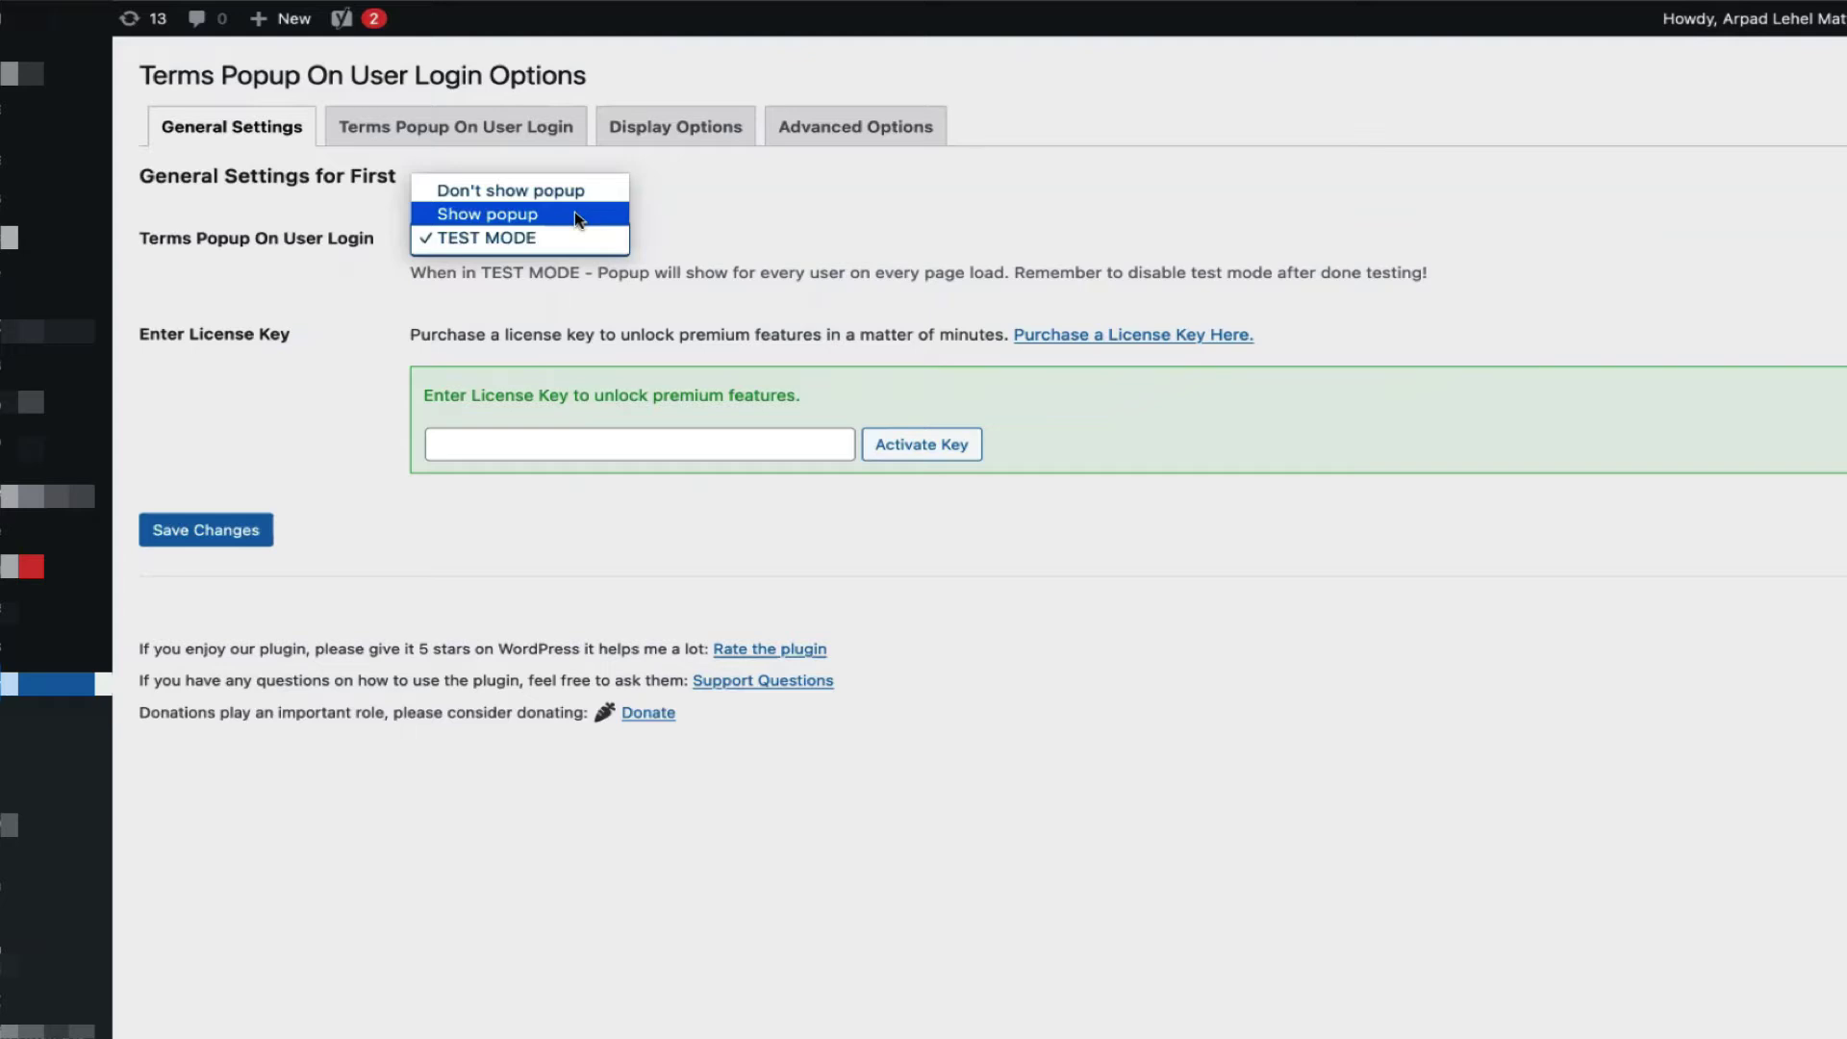
pyautogui.click(844, 202)
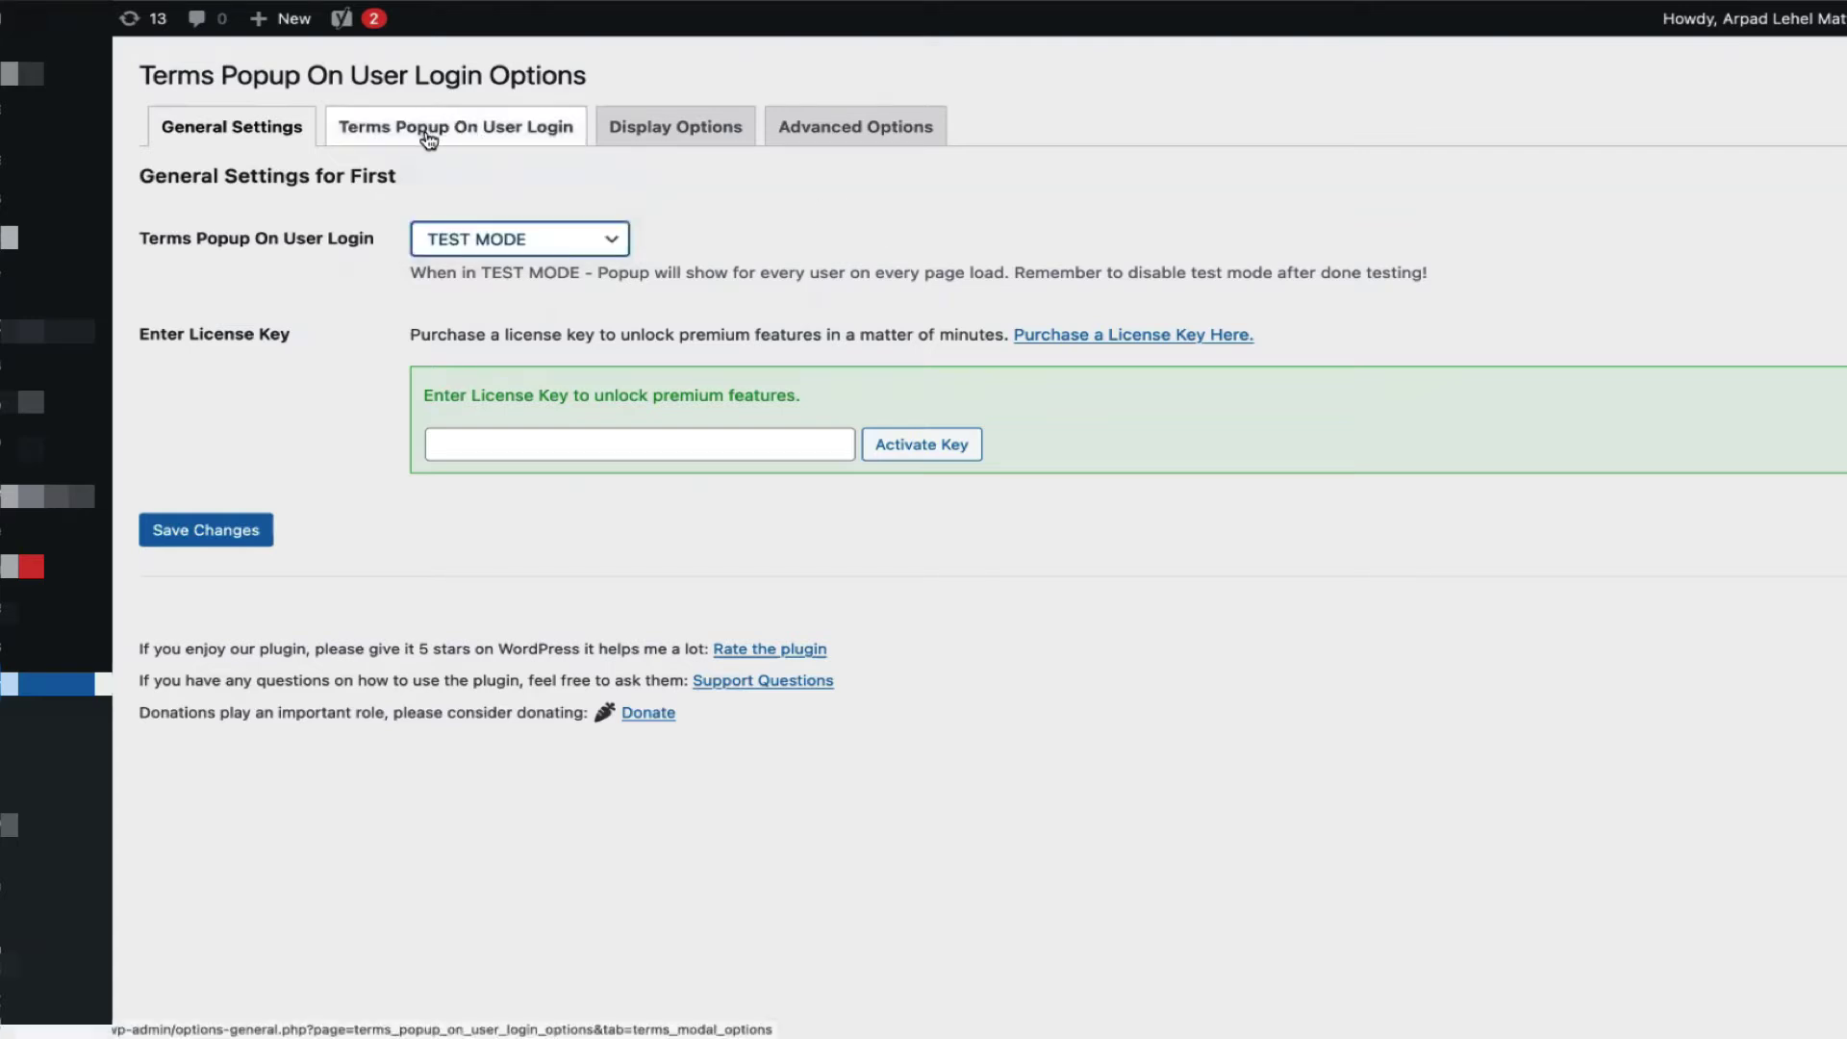
pyautogui.click(513, 144)
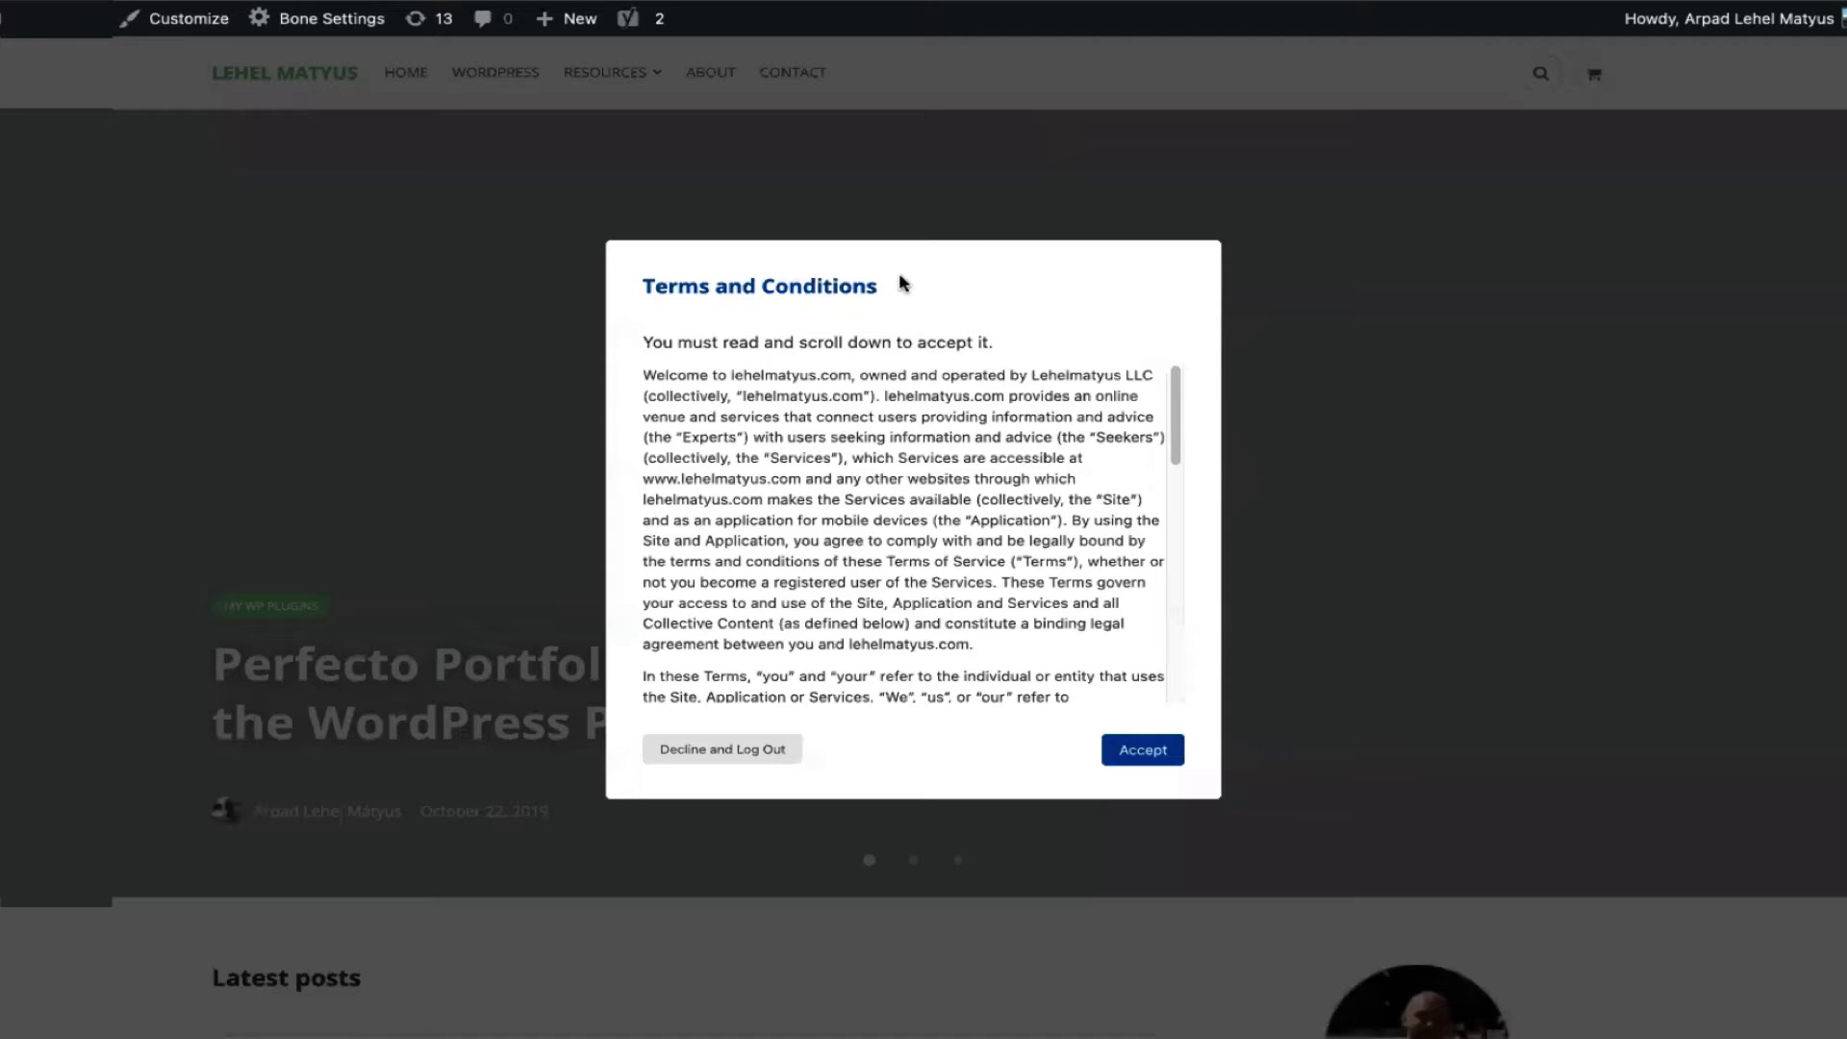
# Step: Compare the title and subtitle shown in the live popup with the Popup title and Subtitle settings
pyautogui.moveTo(895, 281); pyautogui.dragTo(645, 279)
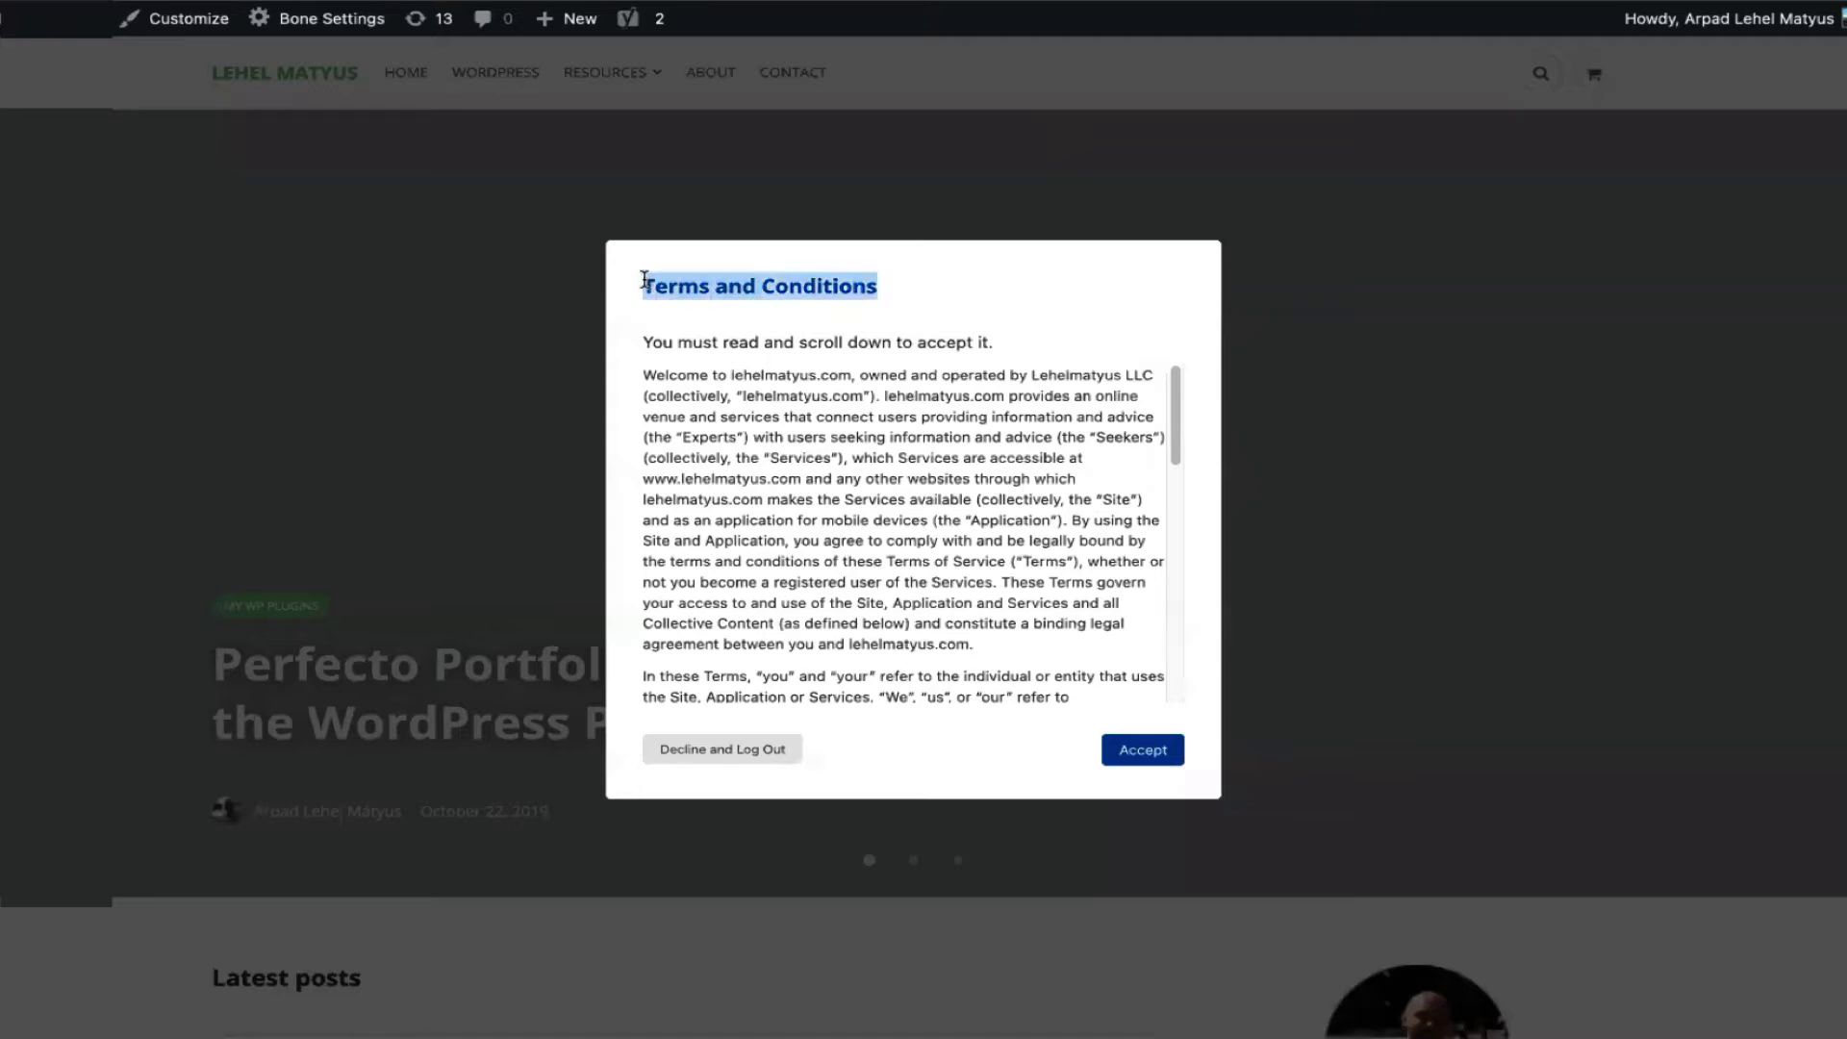
pyautogui.moveTo(1022, 345); pyautogui.dragTo(618, 346)
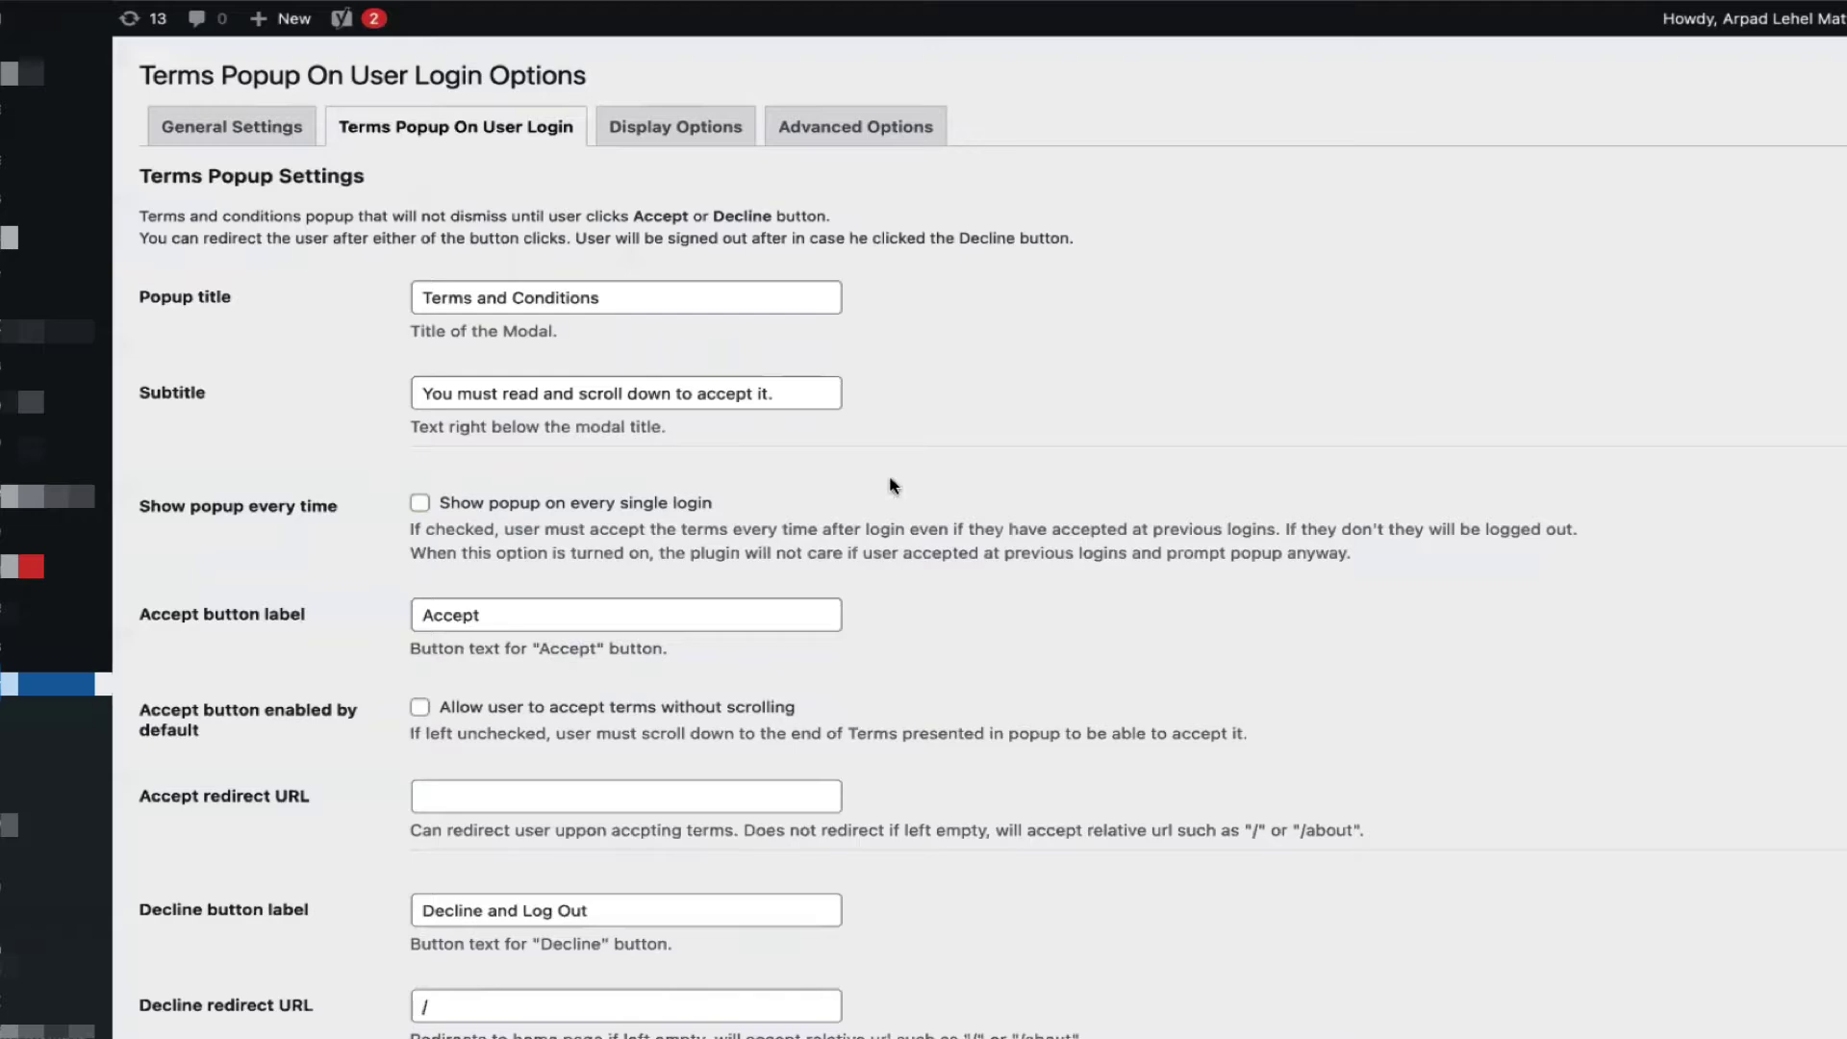
pyautogui.scroll(-2, 1005, 476)
pyautogui.scroll(-1, 169, 349)
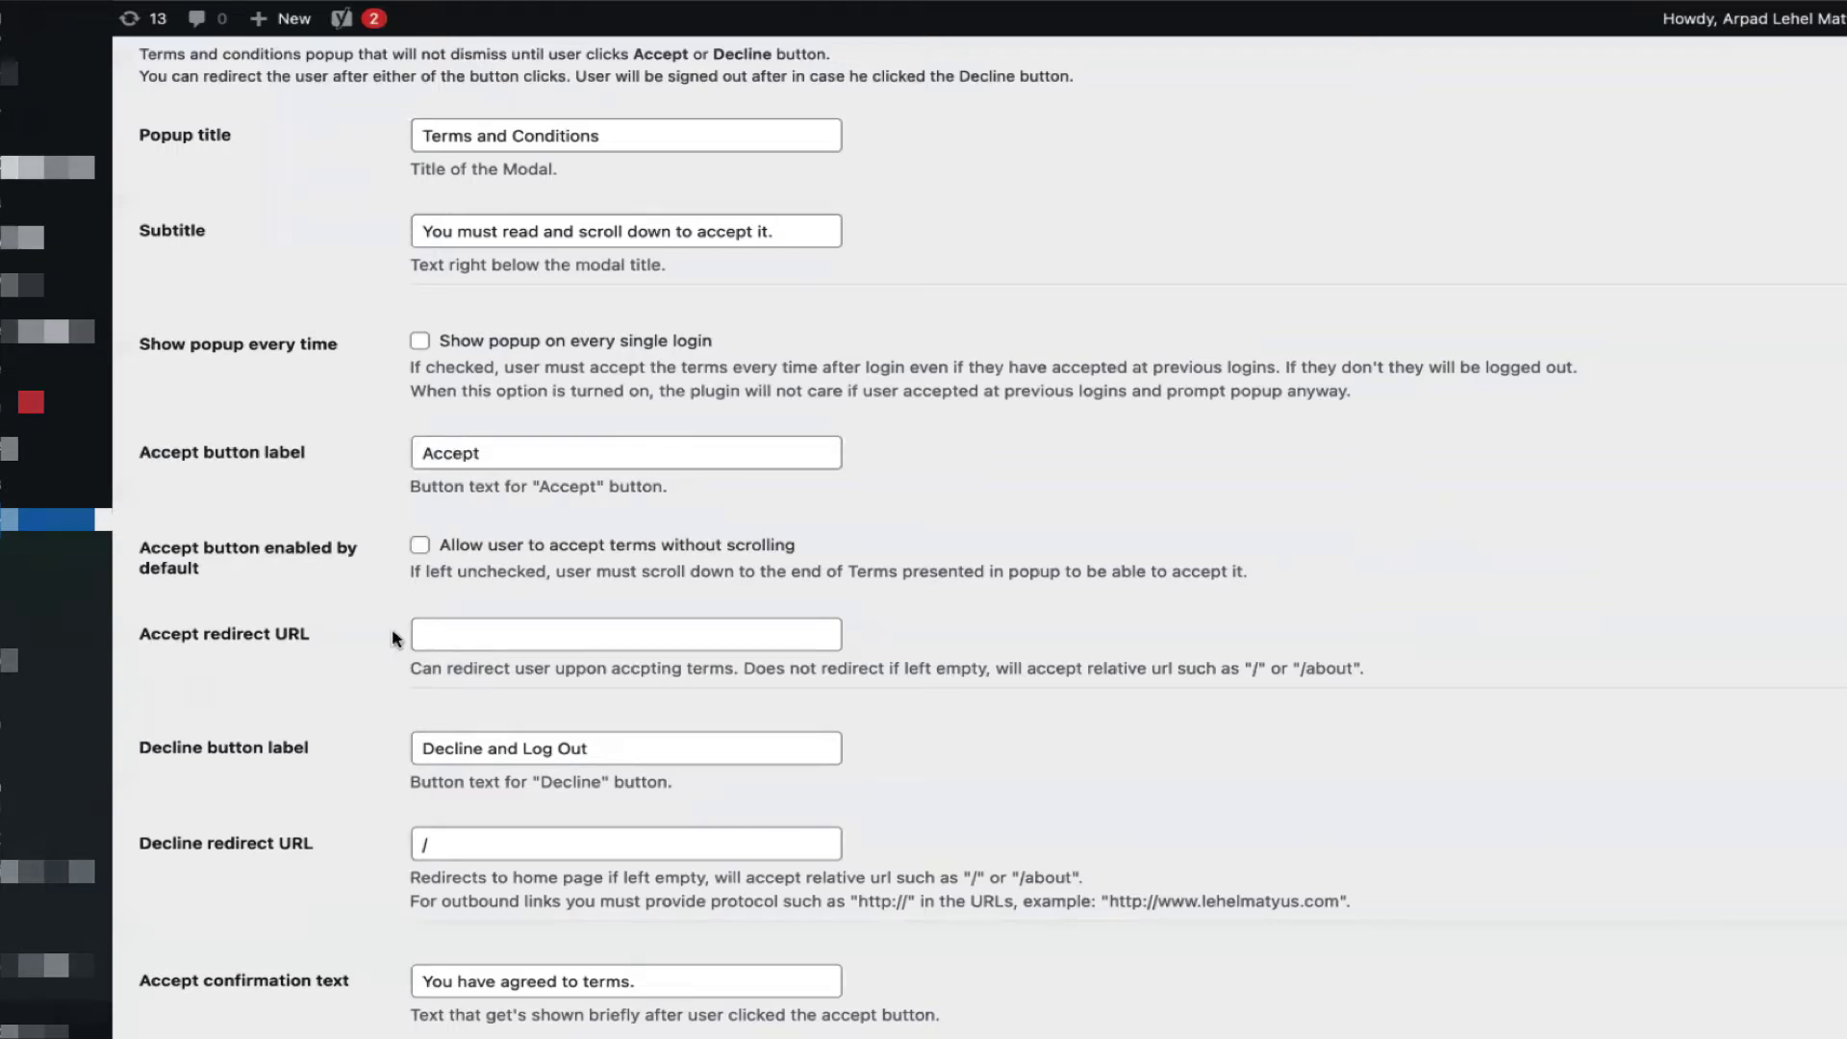
# Step: Examine the decline button label and the accept and decline redirect URL settings without changing them
pyautogui.click(624, 747)
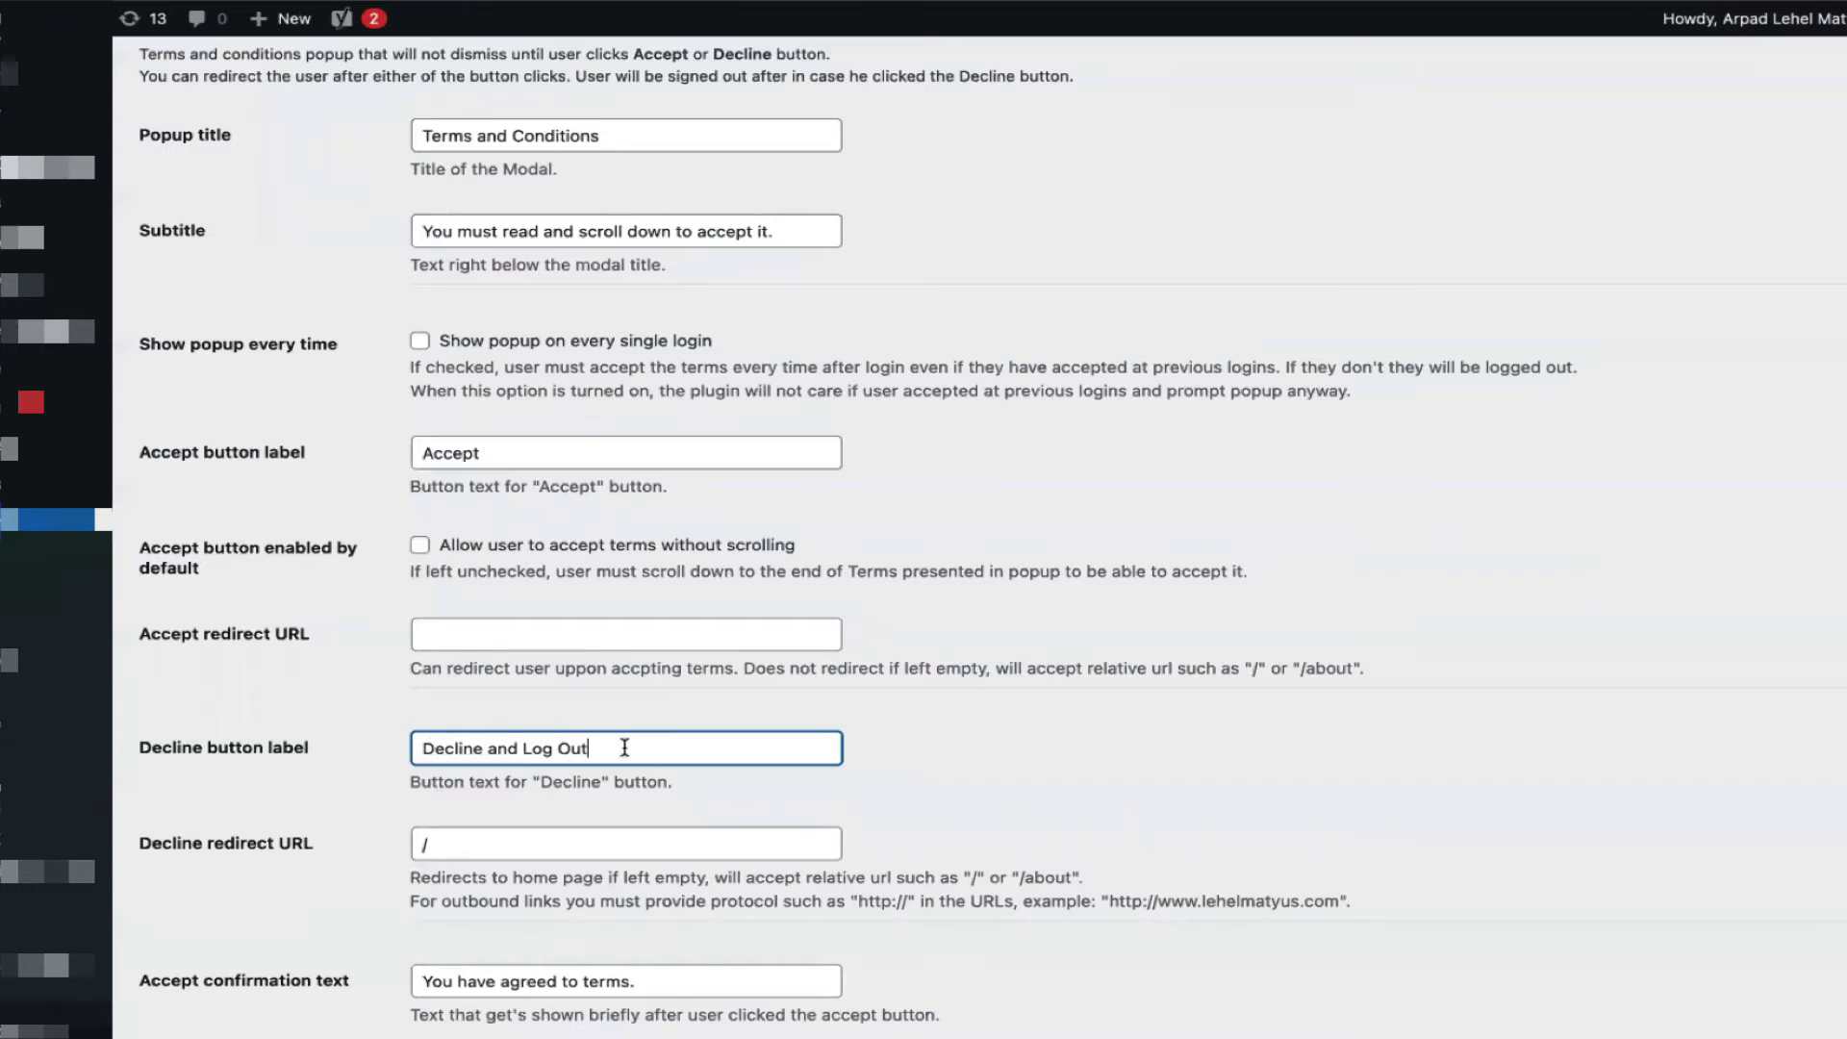
pyautogui.moveTo(624, 748); pyautogui.dragTo(339, 742)
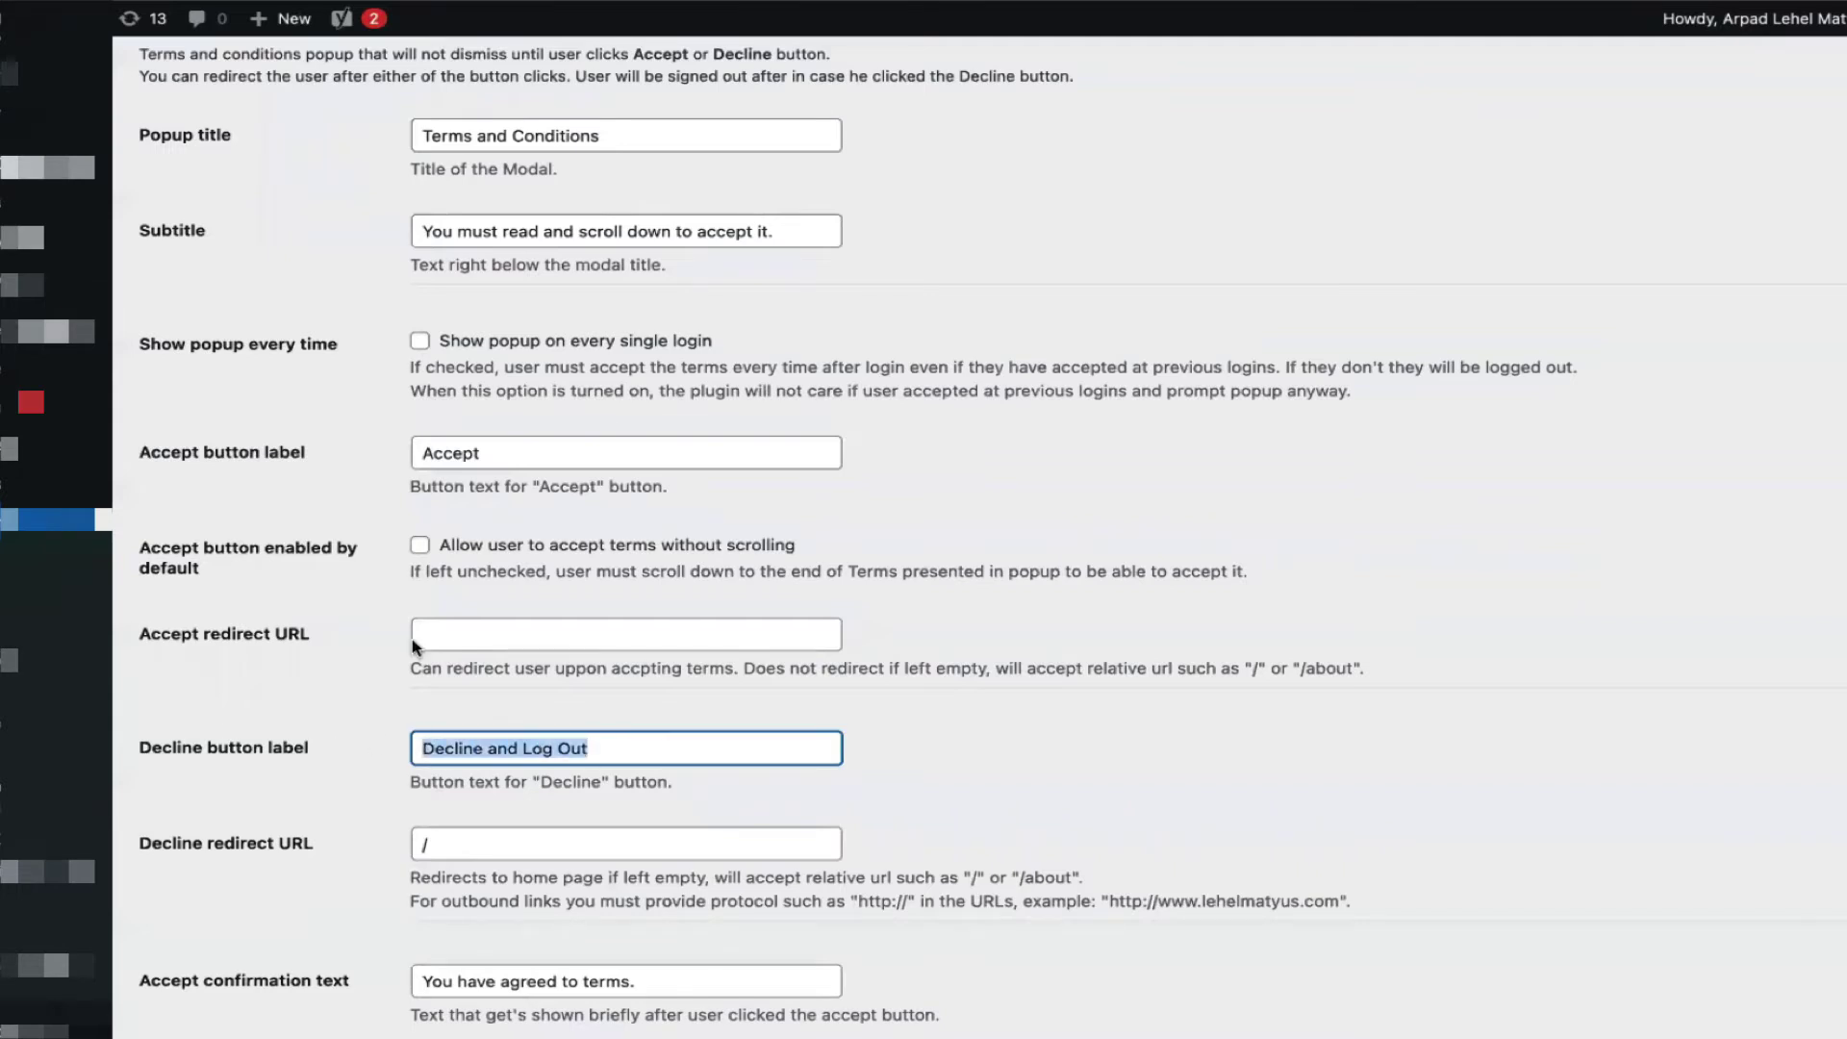
pyautogui.click(511, 635)
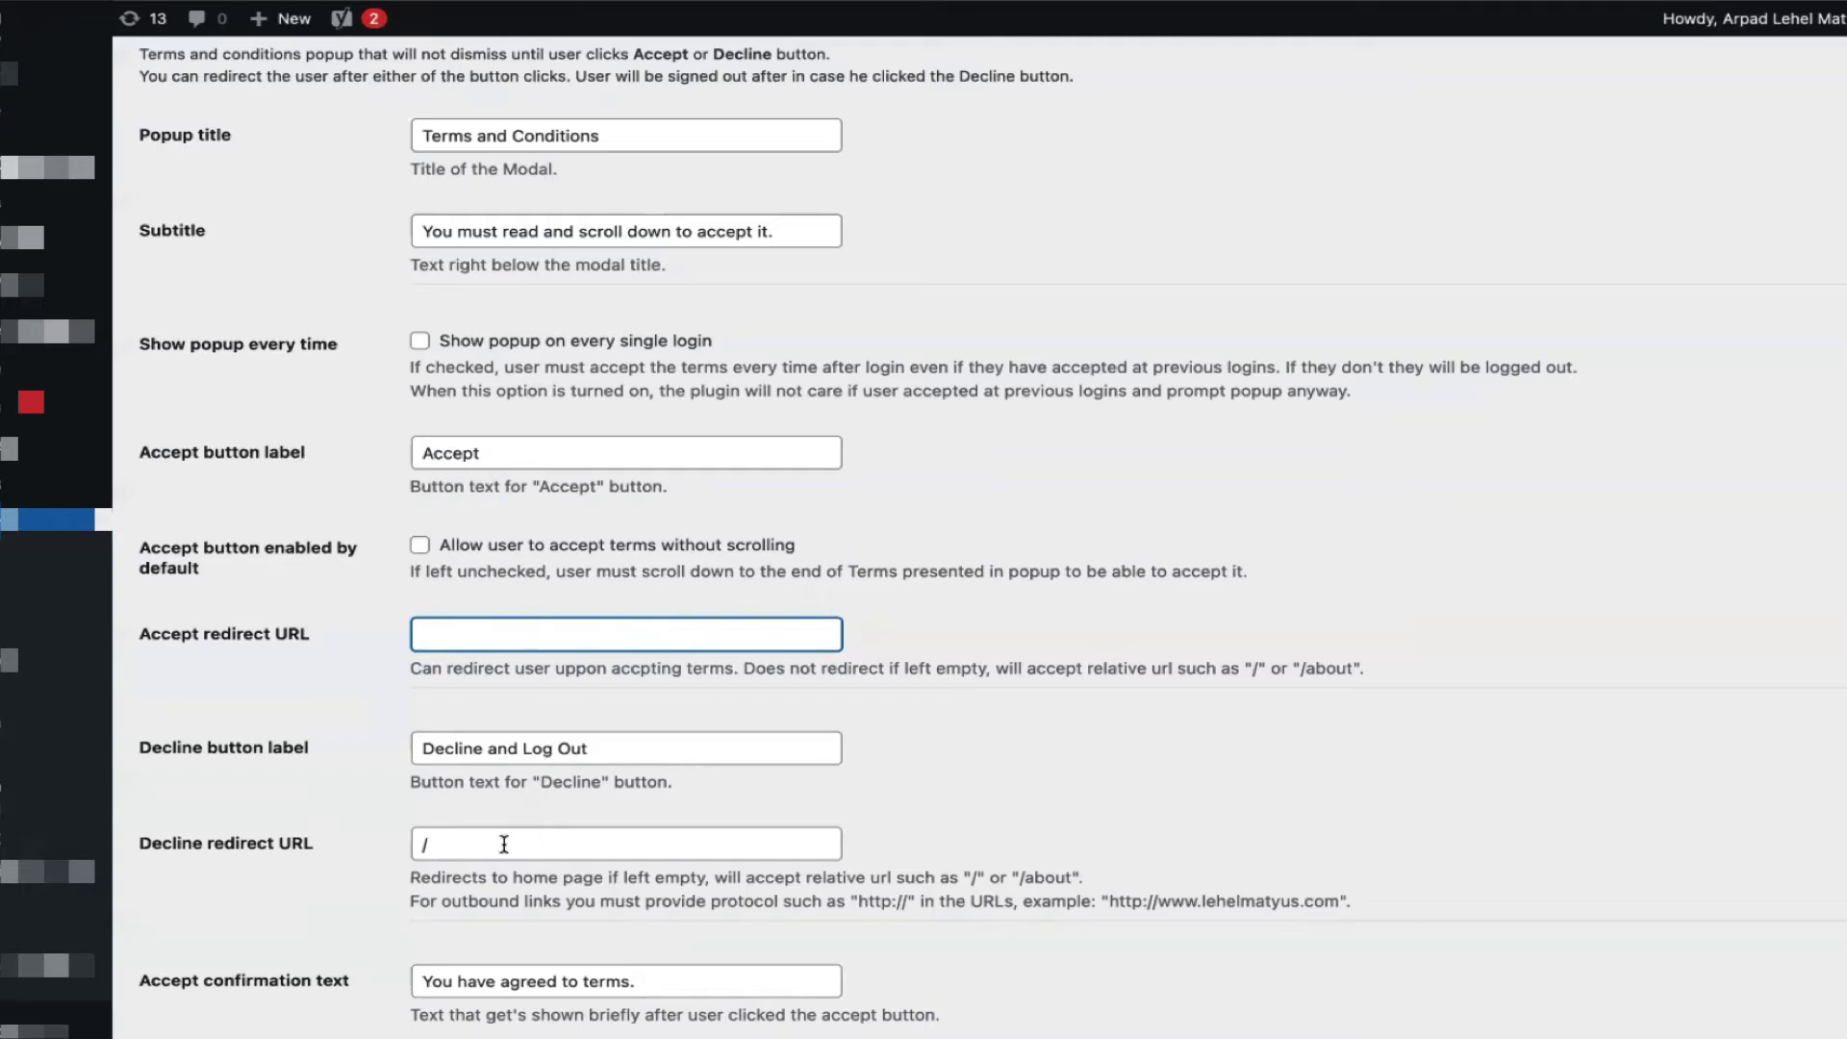
pyautogui.click(425, 845)
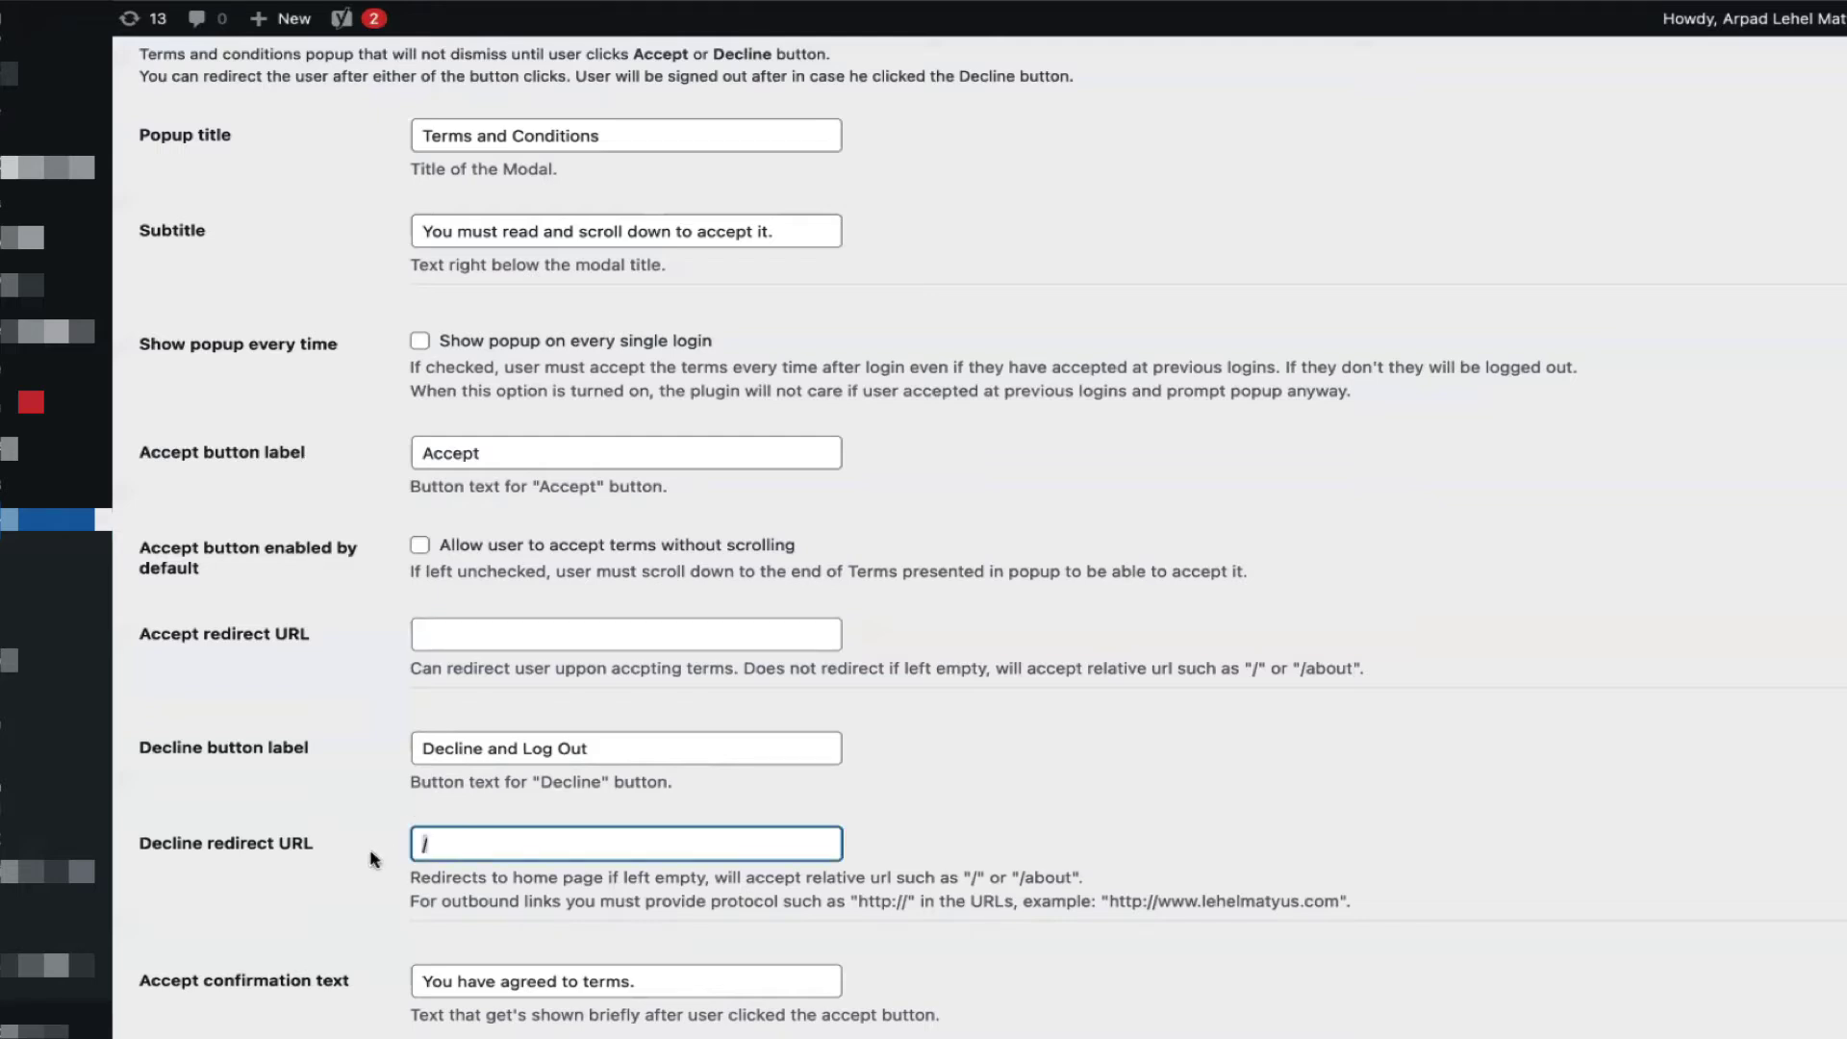
pyautogui.doubleClick(454, 842)
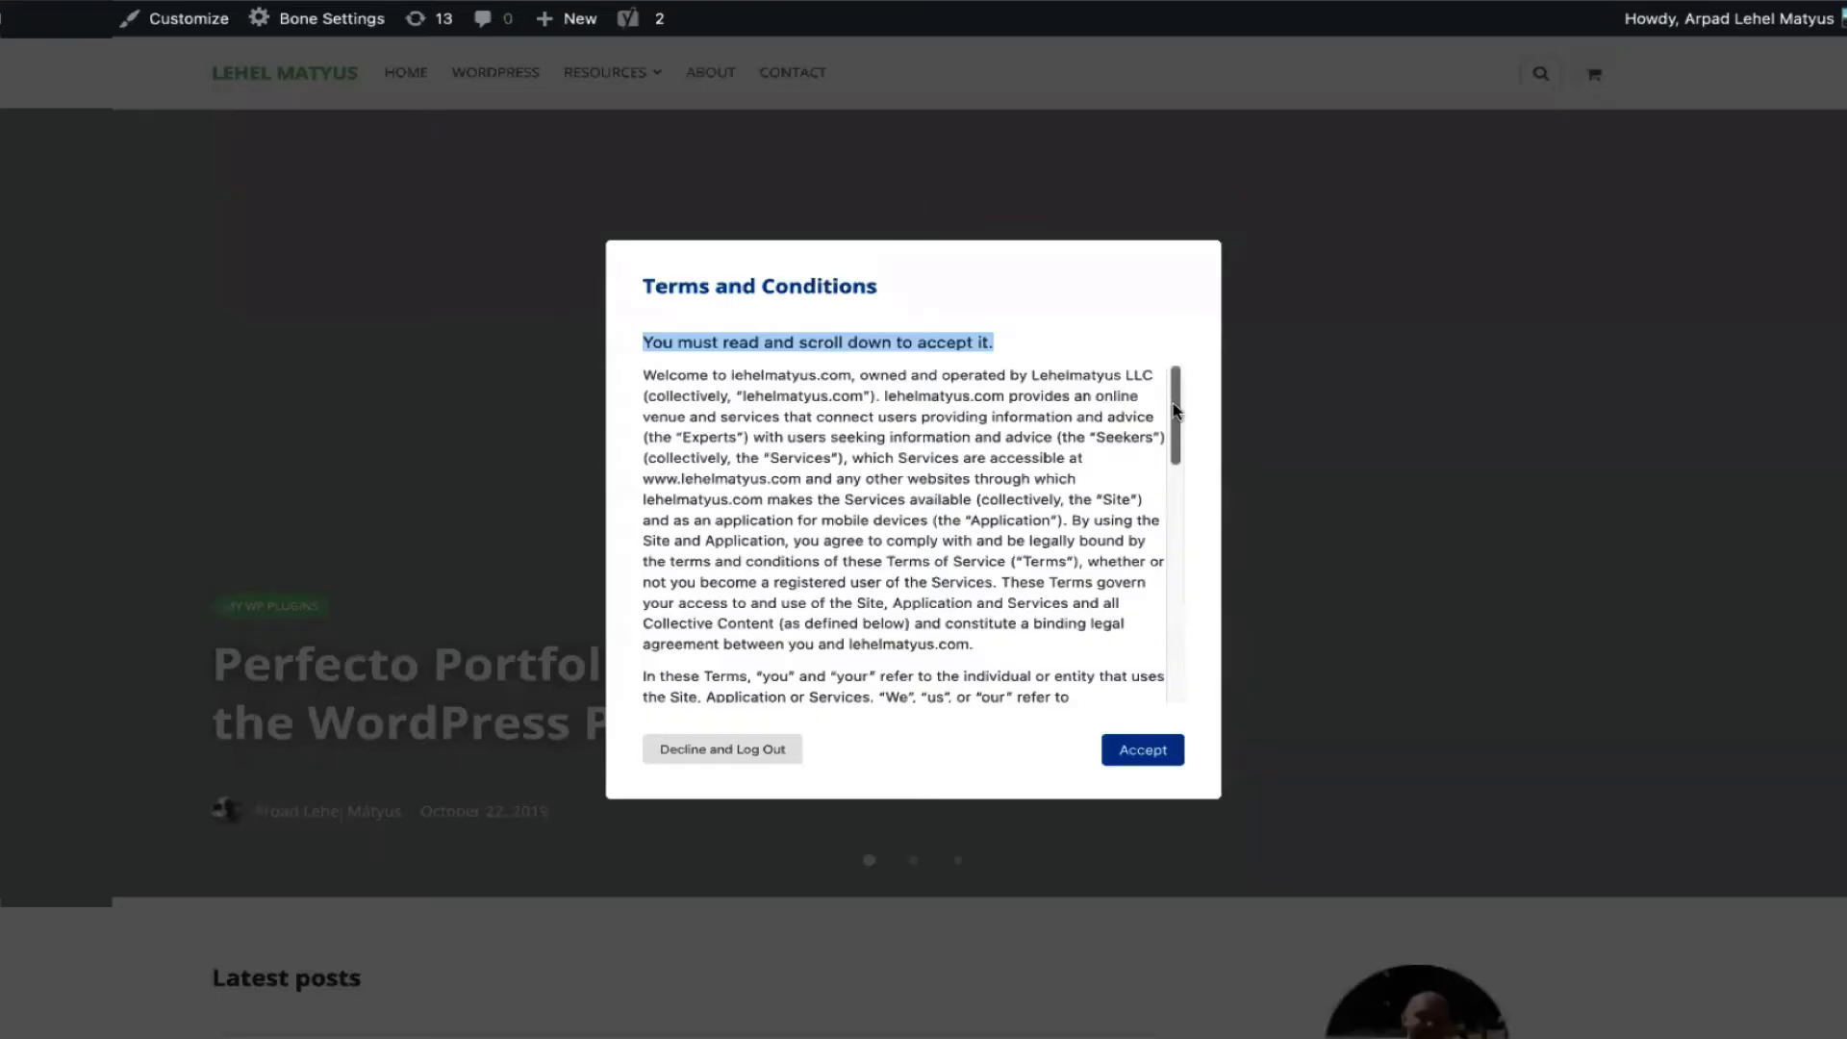
# Step: Read the live popup's terms through to the end and examine the accept and decline confirmation text settings
pyautogui.moveTo(1173, 412); pyautogui.dragTo(1174, 647)
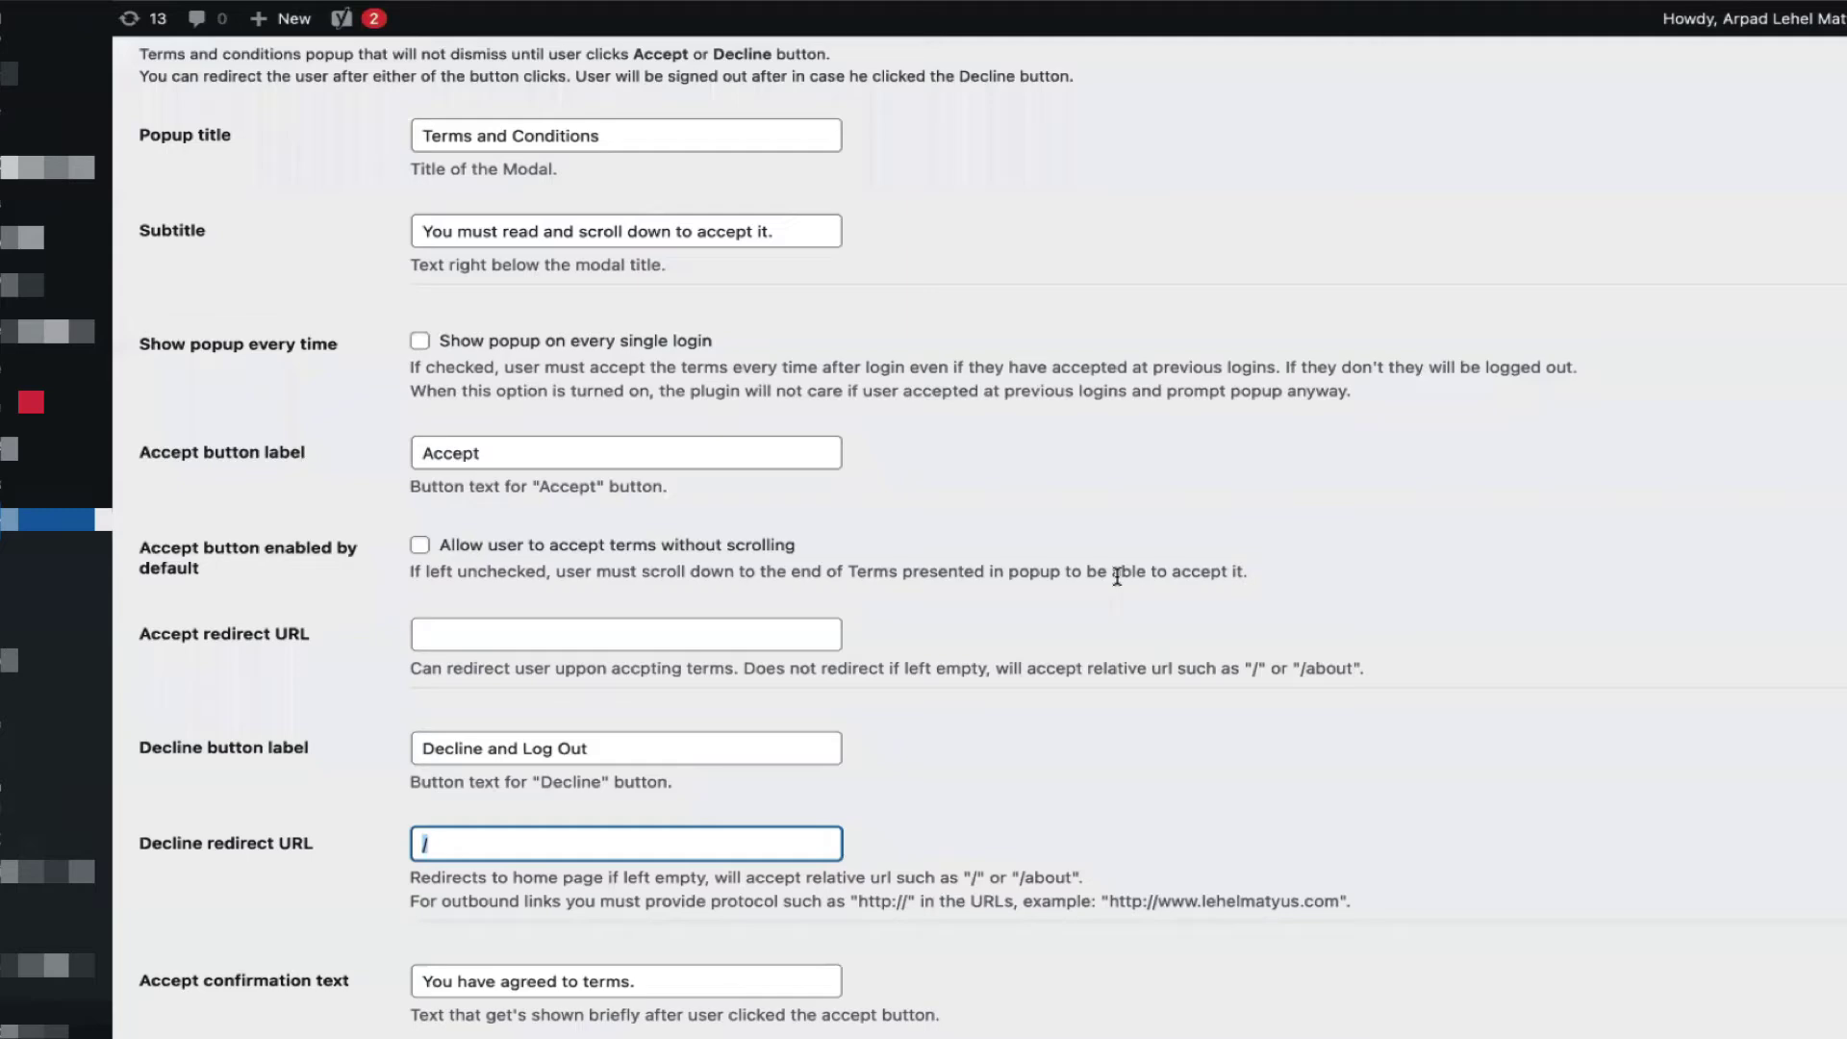
pyautogui.scroll(-5, 1117, 577)
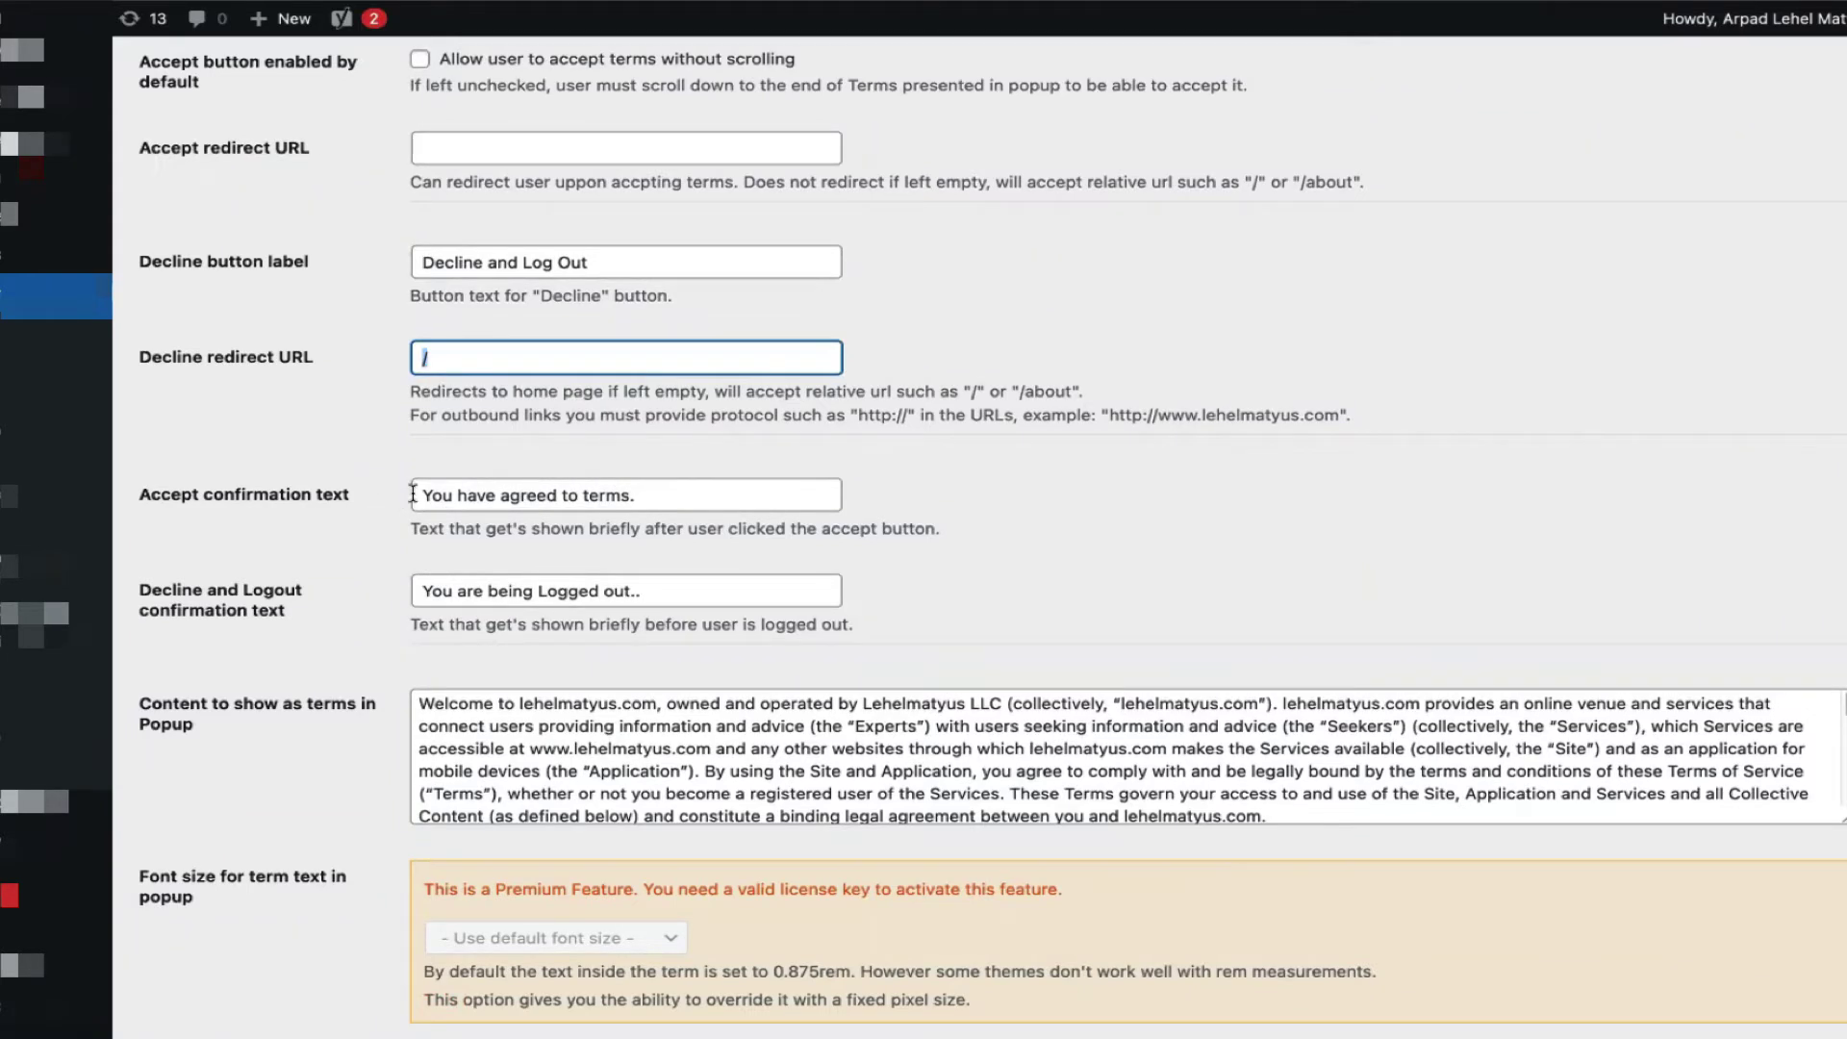
pyautogui.moveTo(151, 495); pyautogui.dragTo(224, 492)
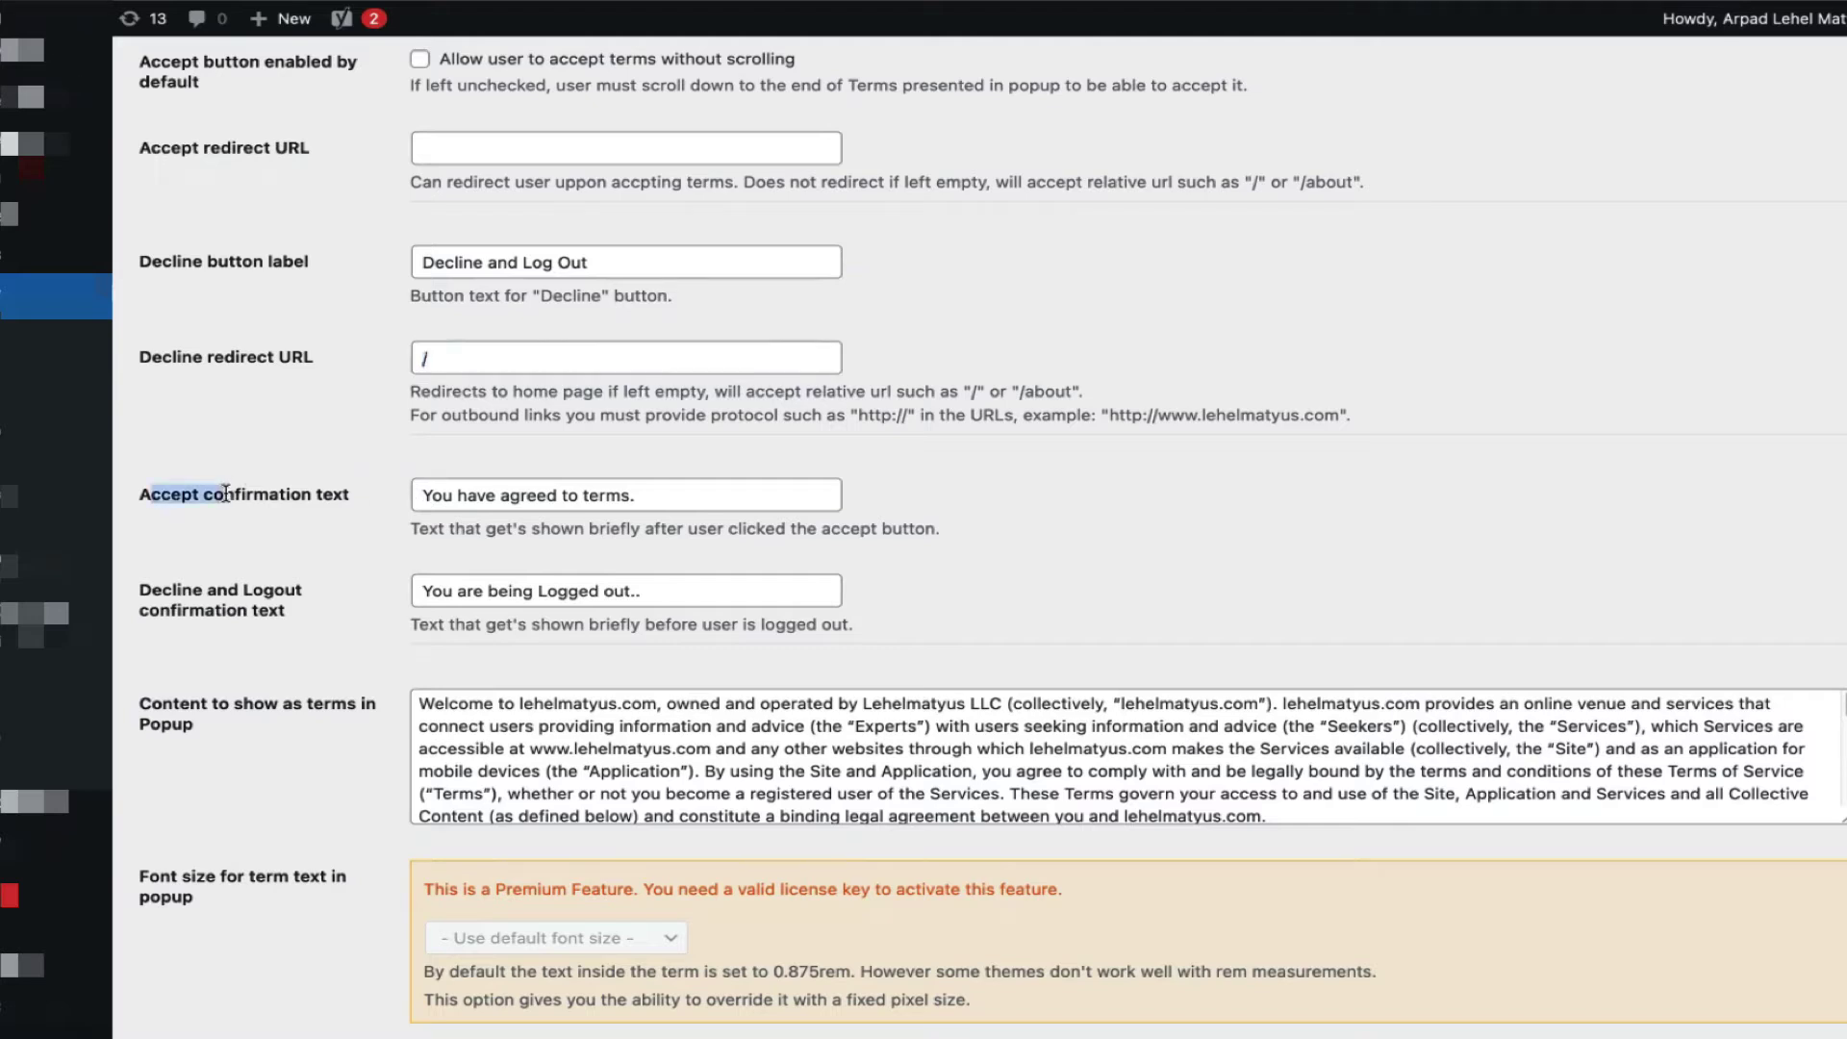
pyautogui.doubleClick(171, 590)
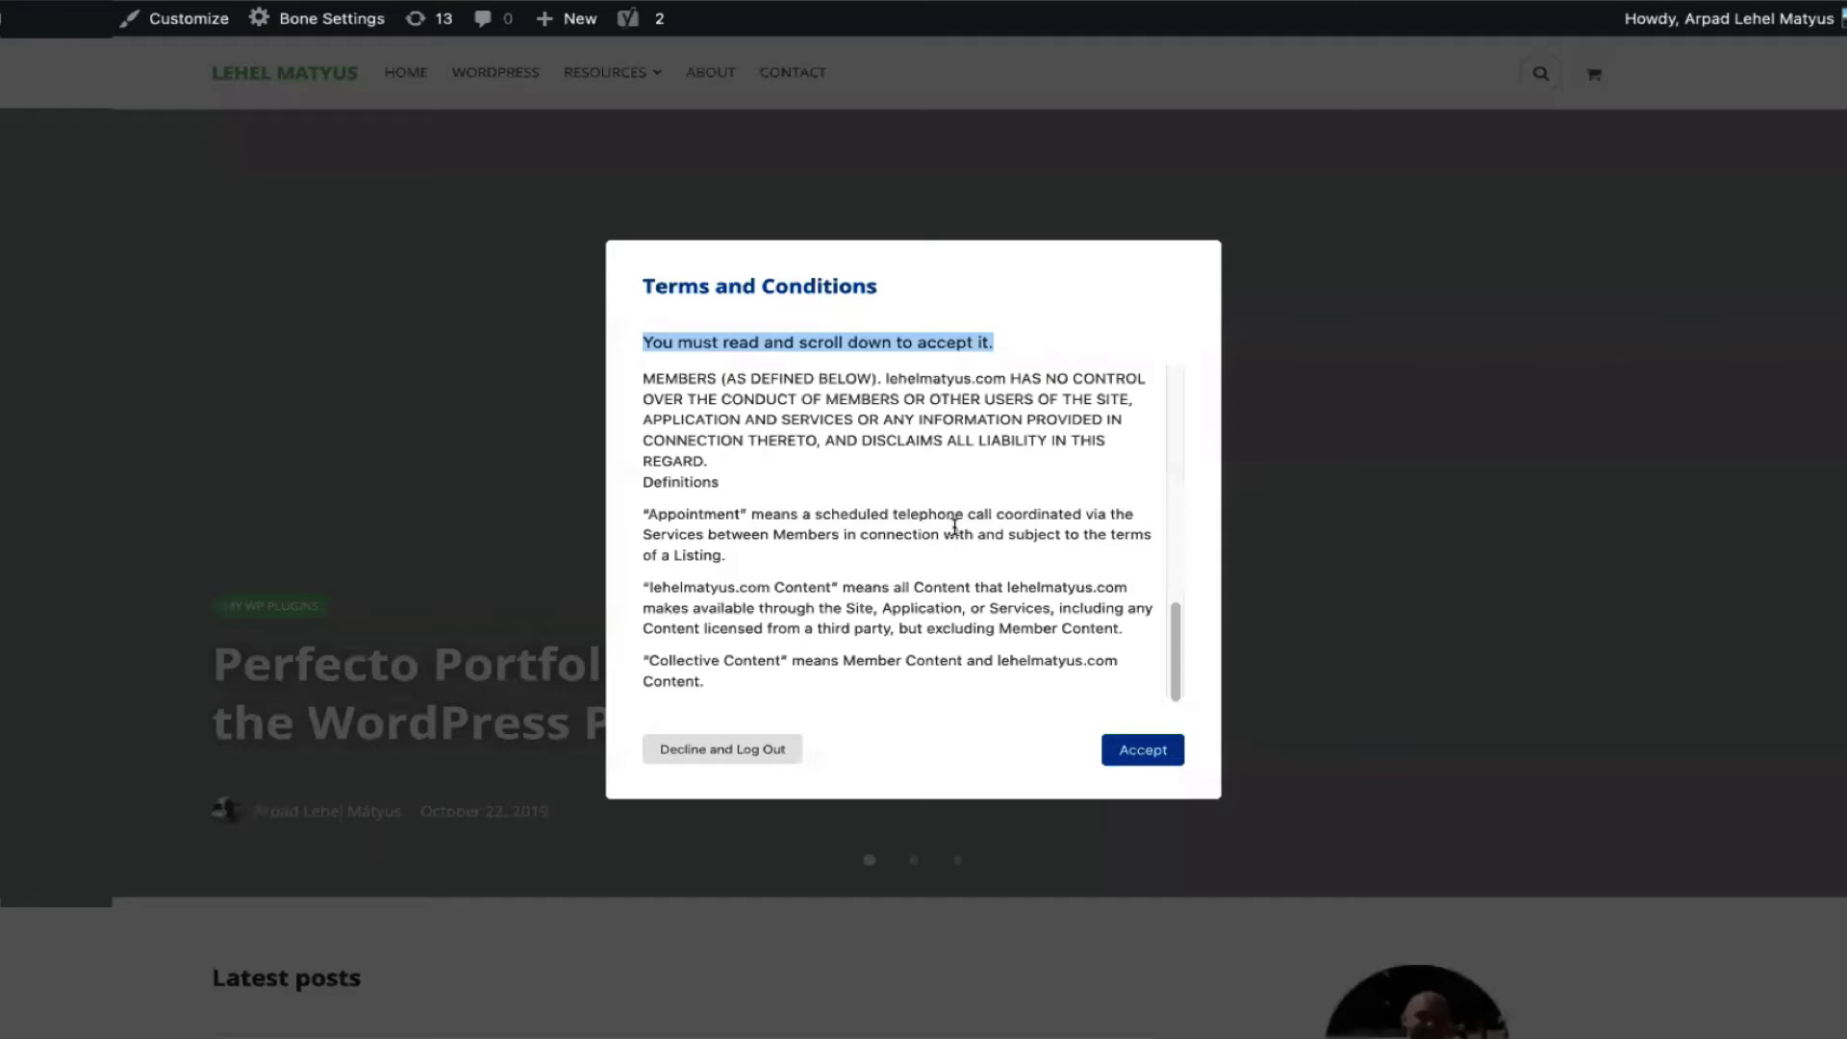
# Step: Accept the terms in the live popup and dismiss the TEST MODE reminder
pyautogui.click(957, 527)
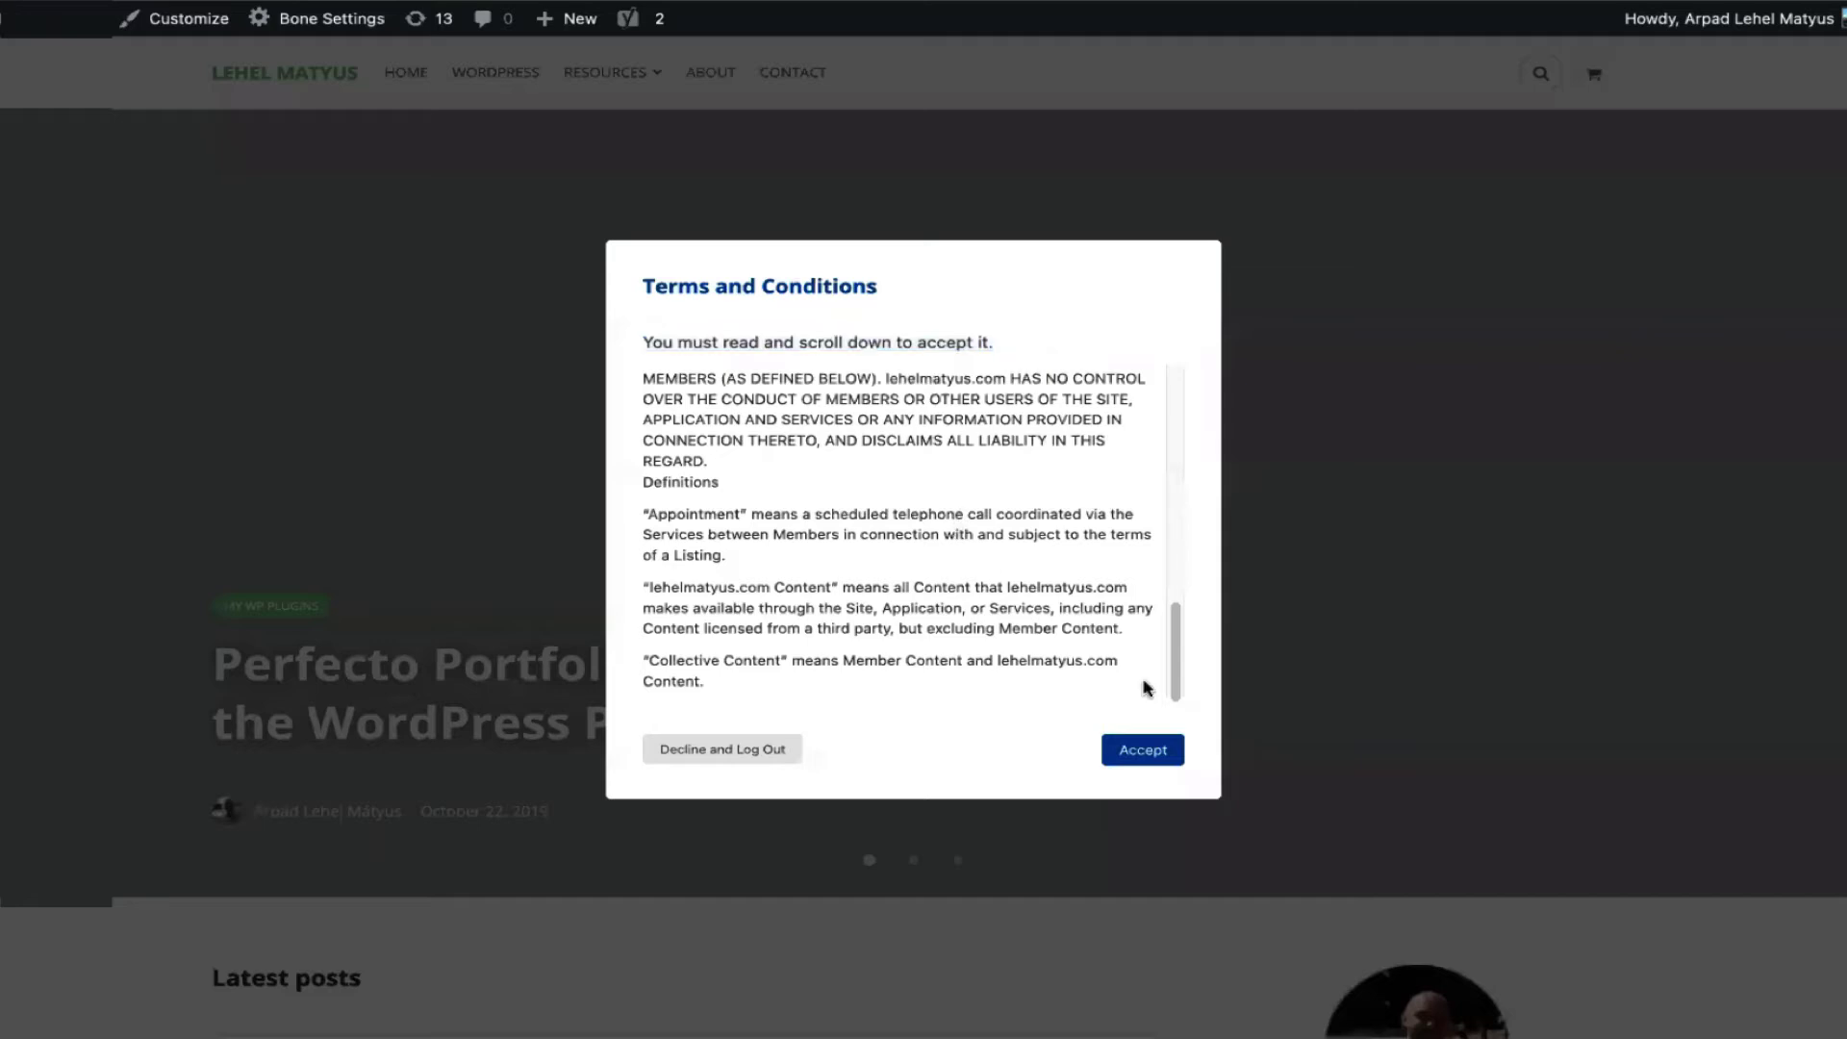
pyautogui.click(1144, 760)
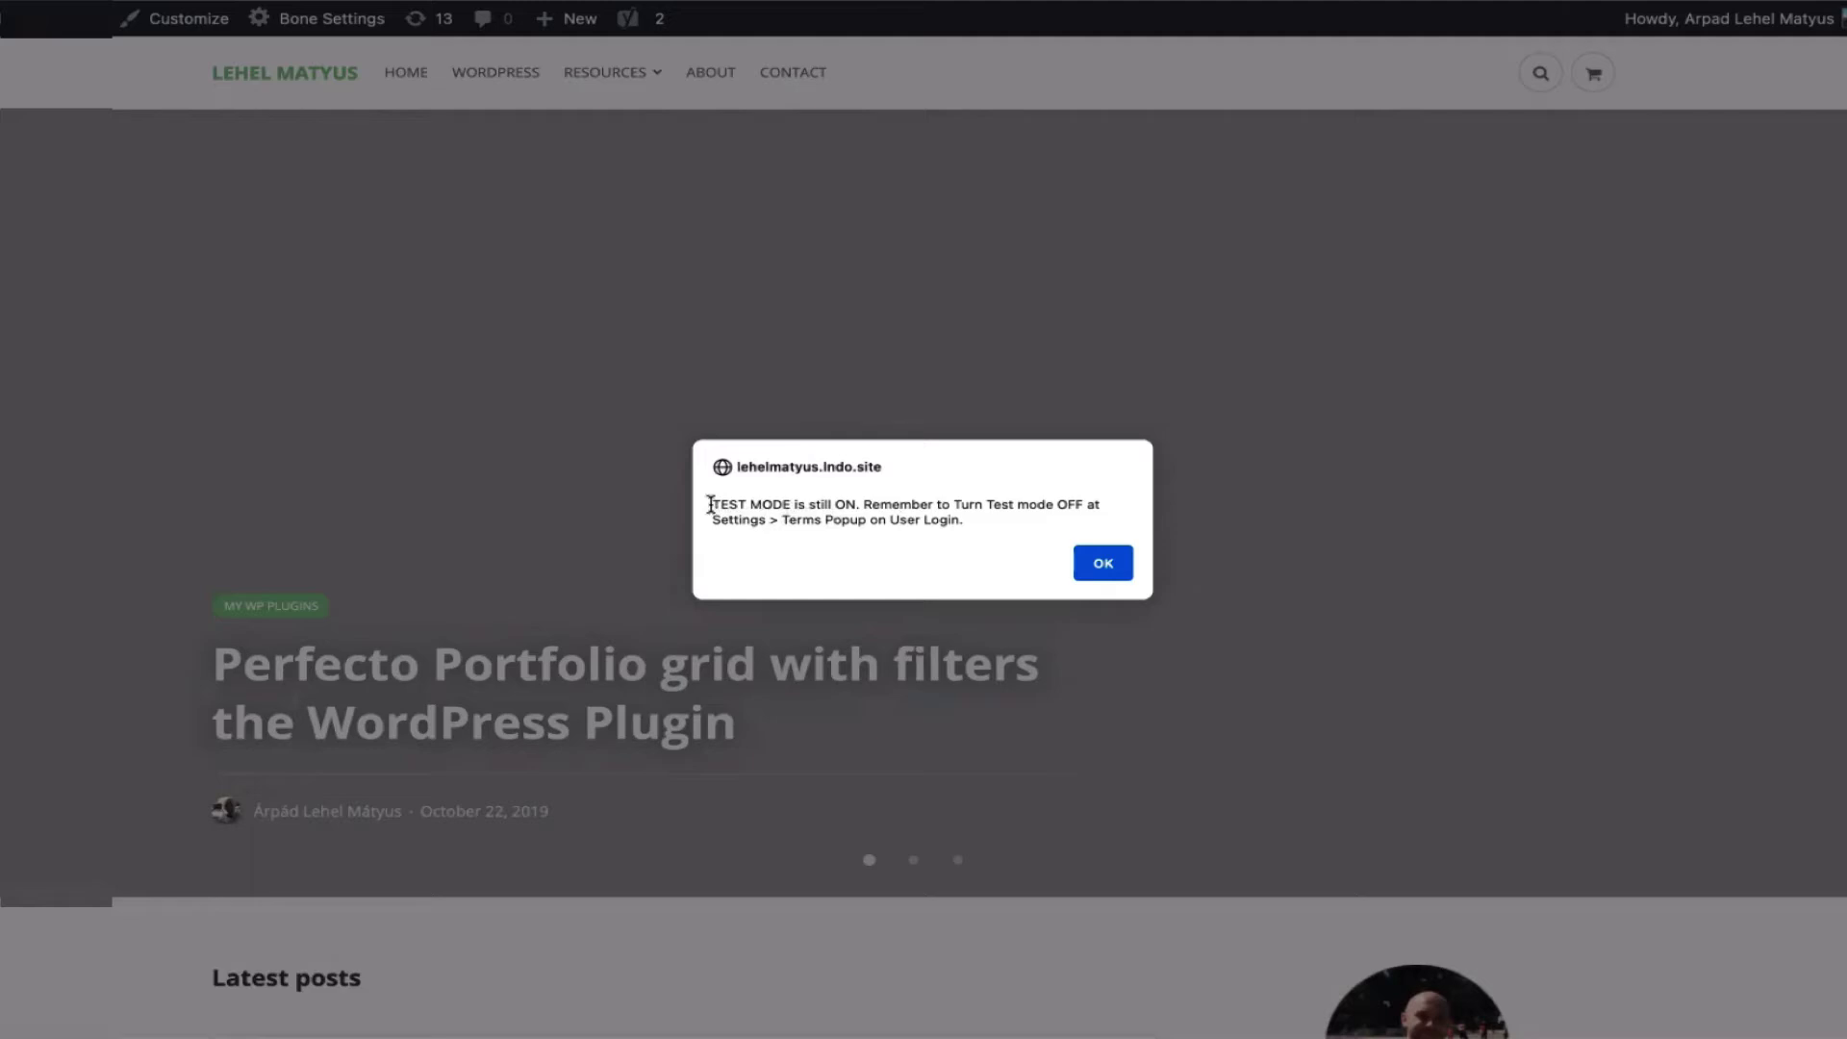
pyautogui.moveTo(712, 504); pyautogui.dragTo(791, 505)
pyautogui.click(1106, 568)
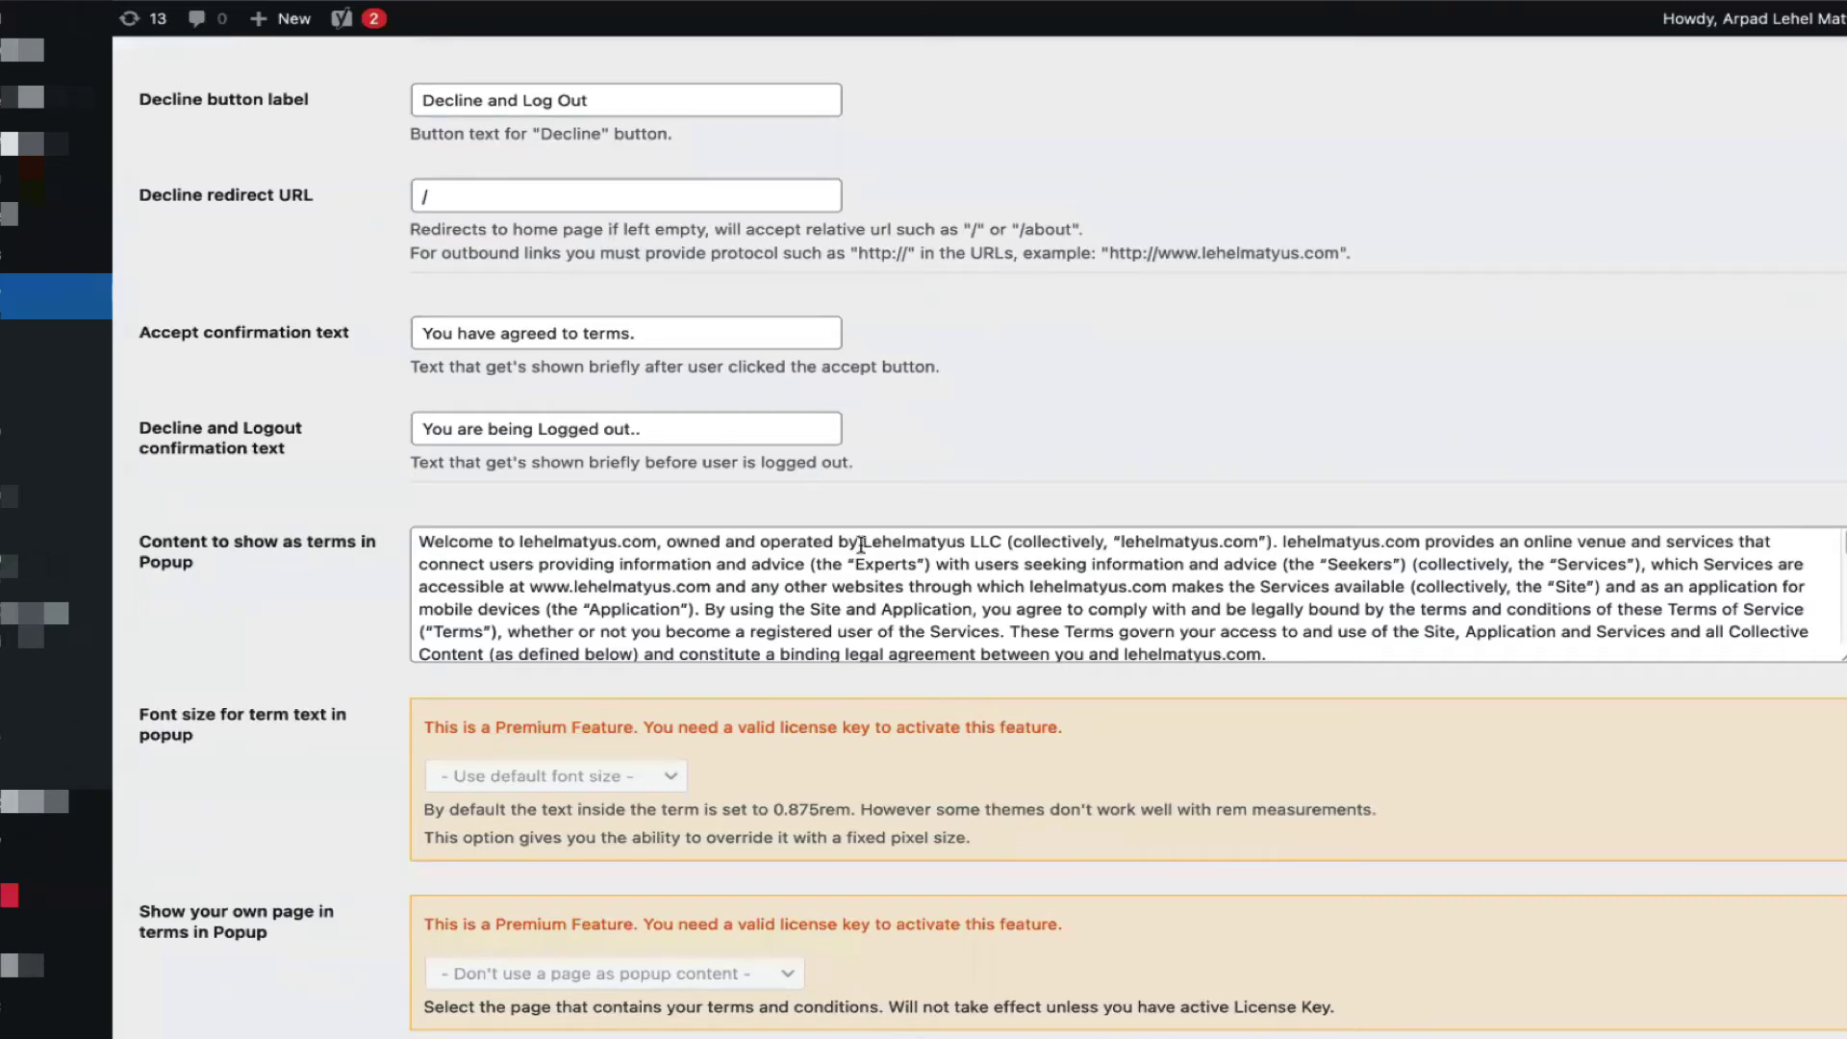
# Step: Review the popup's terms content and the premium settings for font size, own page, user roles and designated test user
pyautogui.click(902, 588)
pyautogui.scroll(2, 904, 593)
pyautogui.scroll(-8, 1196, 529)
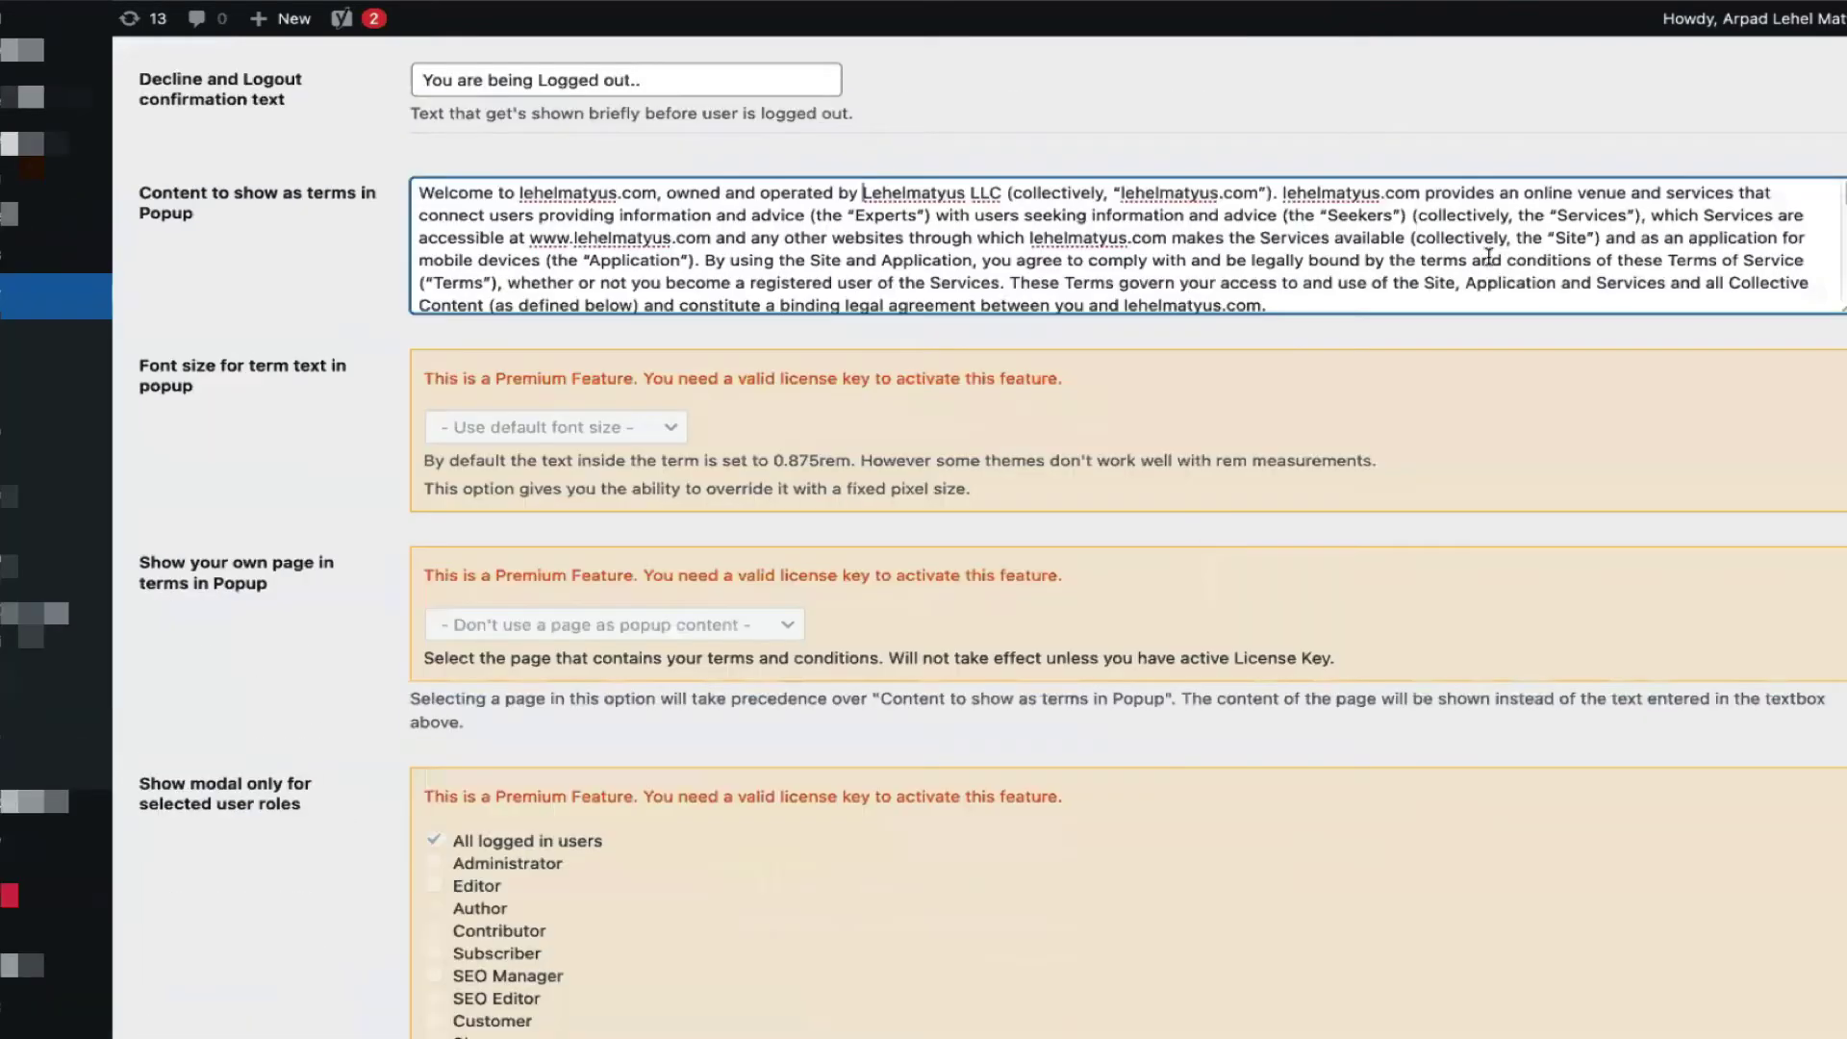
pyautogui.scroll(-10, 863, 269)
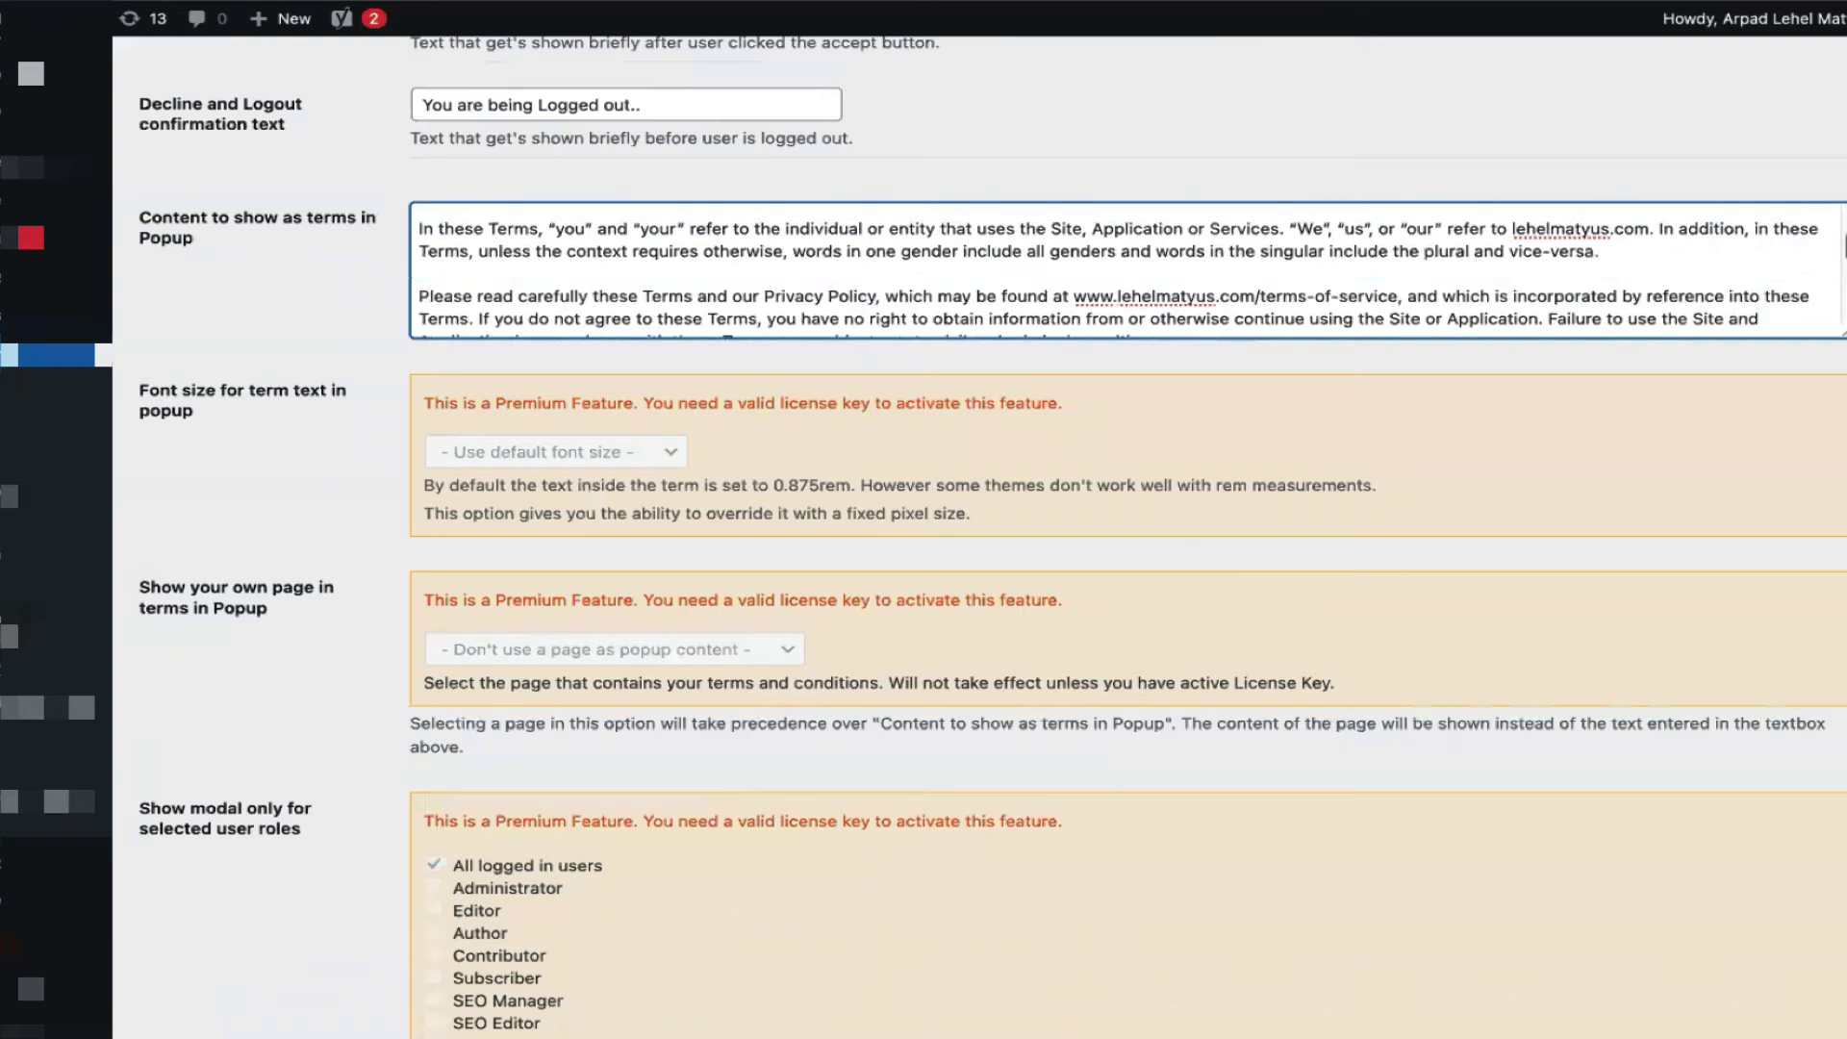
pyautogui.scroll(-1, 720, 329)
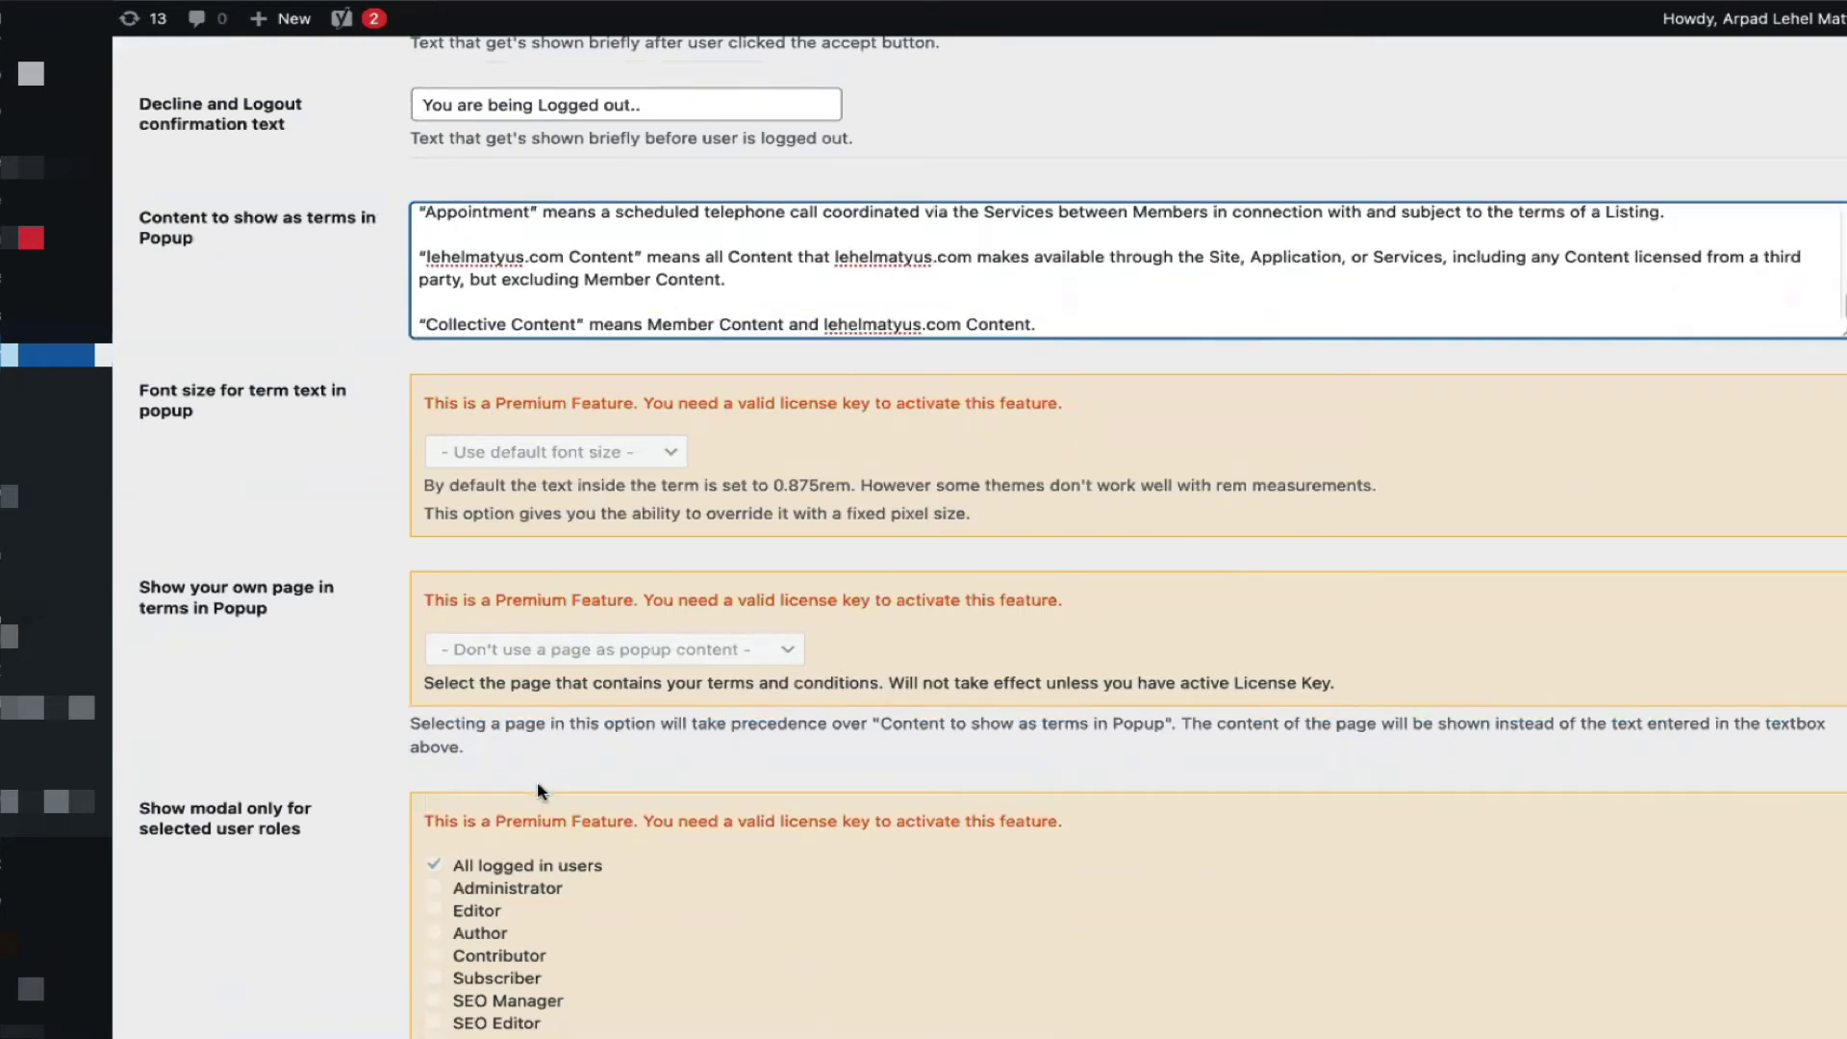
pyautogui.scroll(-7, 348, 591)
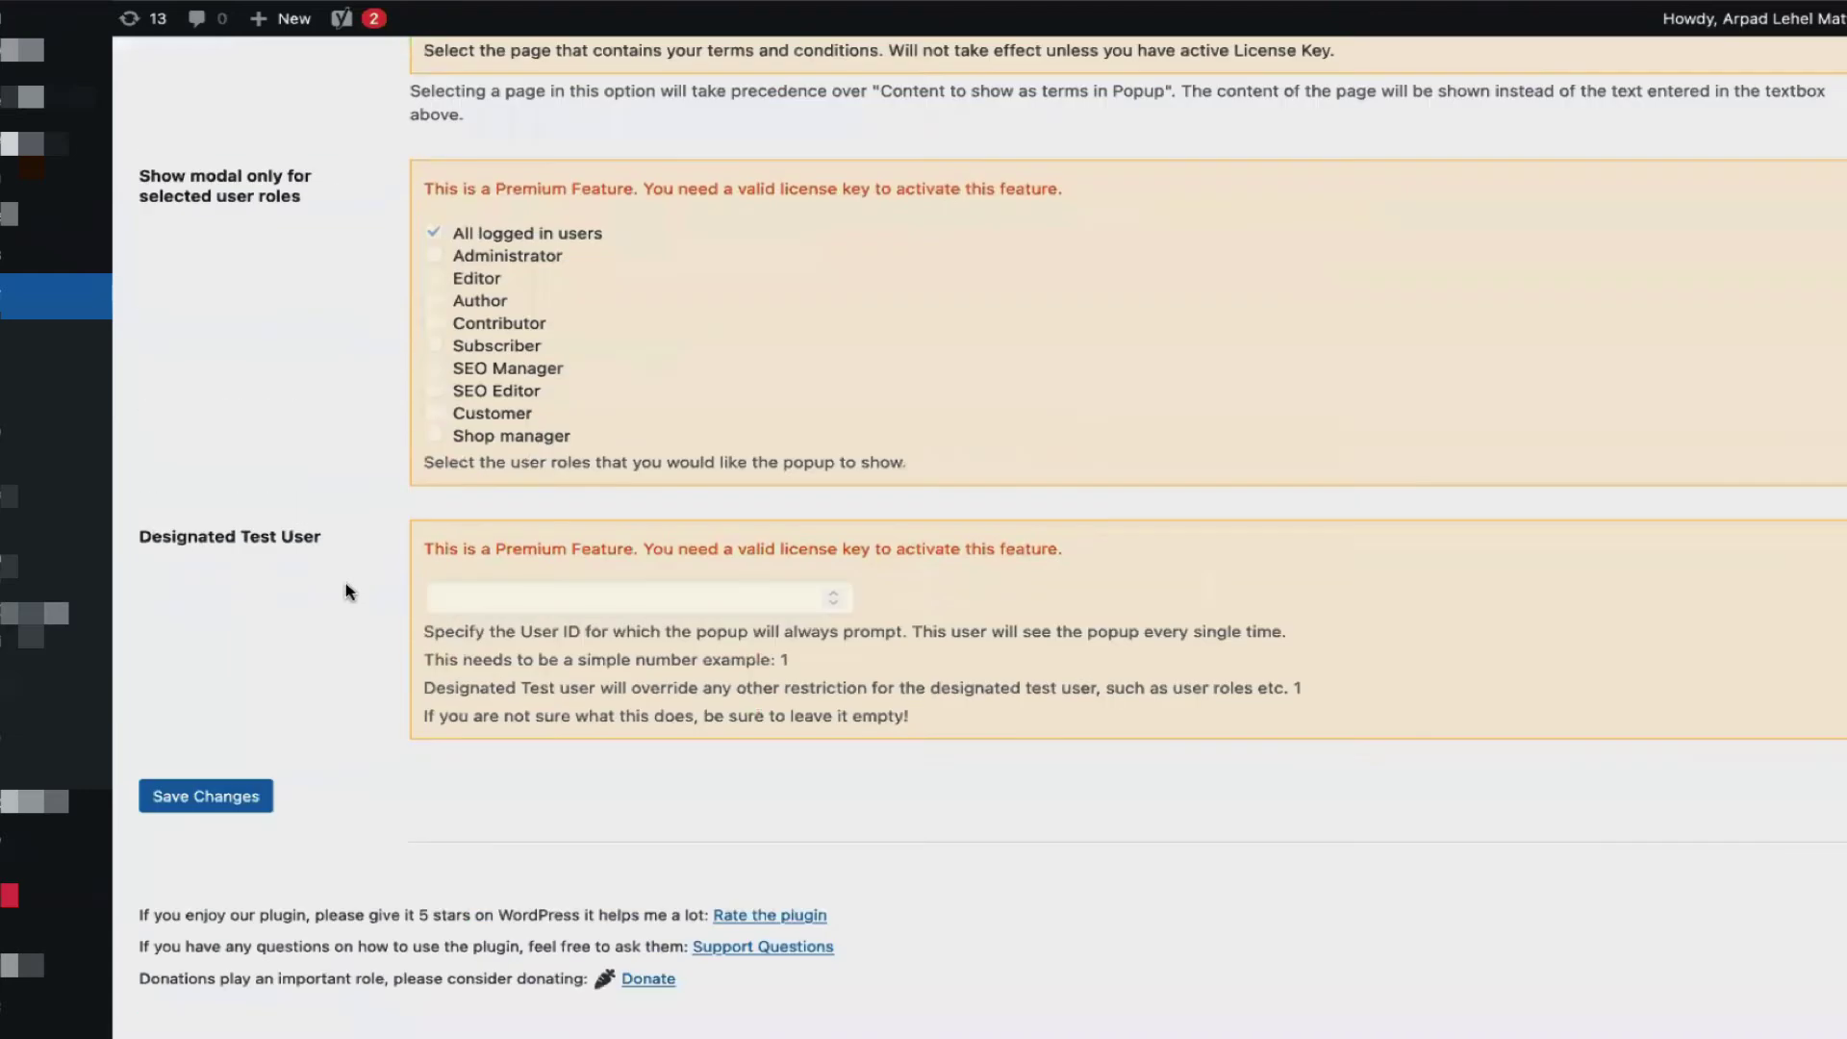
pyautogui.scroll(15, 348, 591)
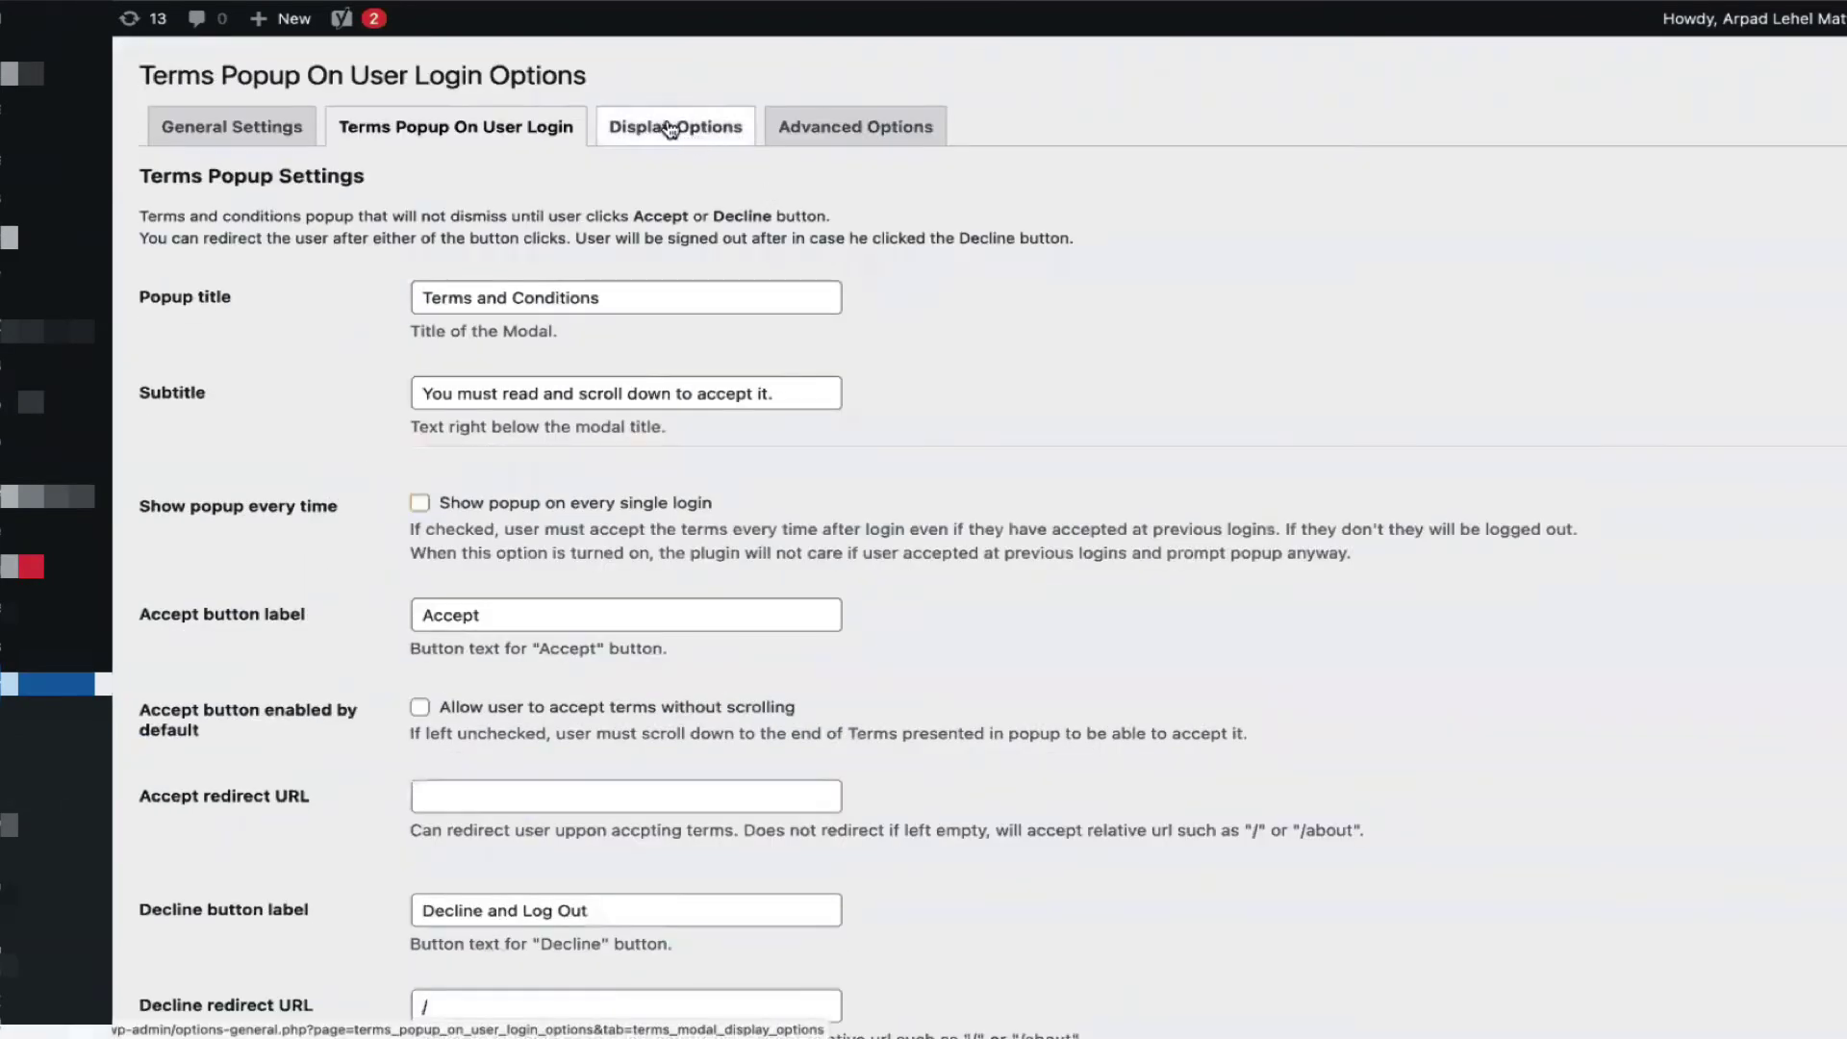
# Step: In the display options, set the popup height to Tall and the popup width to Wide (800px)
pyautogui.click(670, 131)
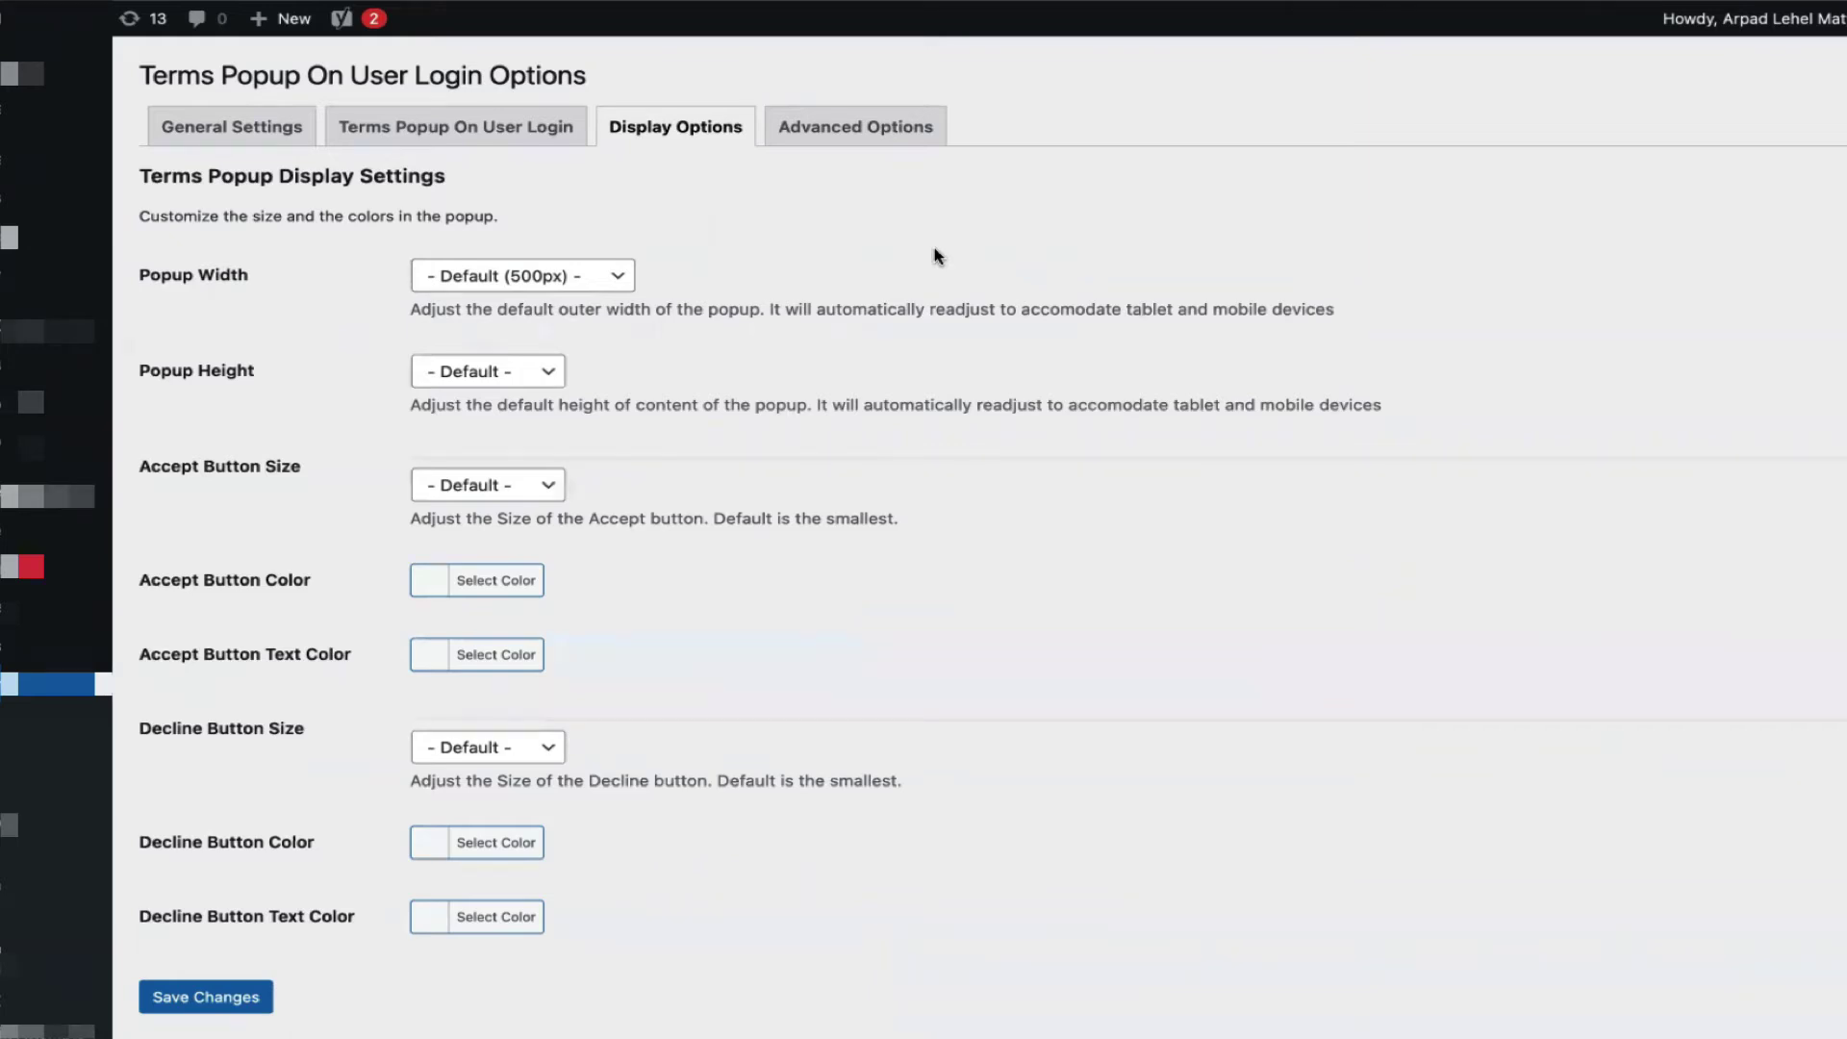
pyautogui.click(586, 279)
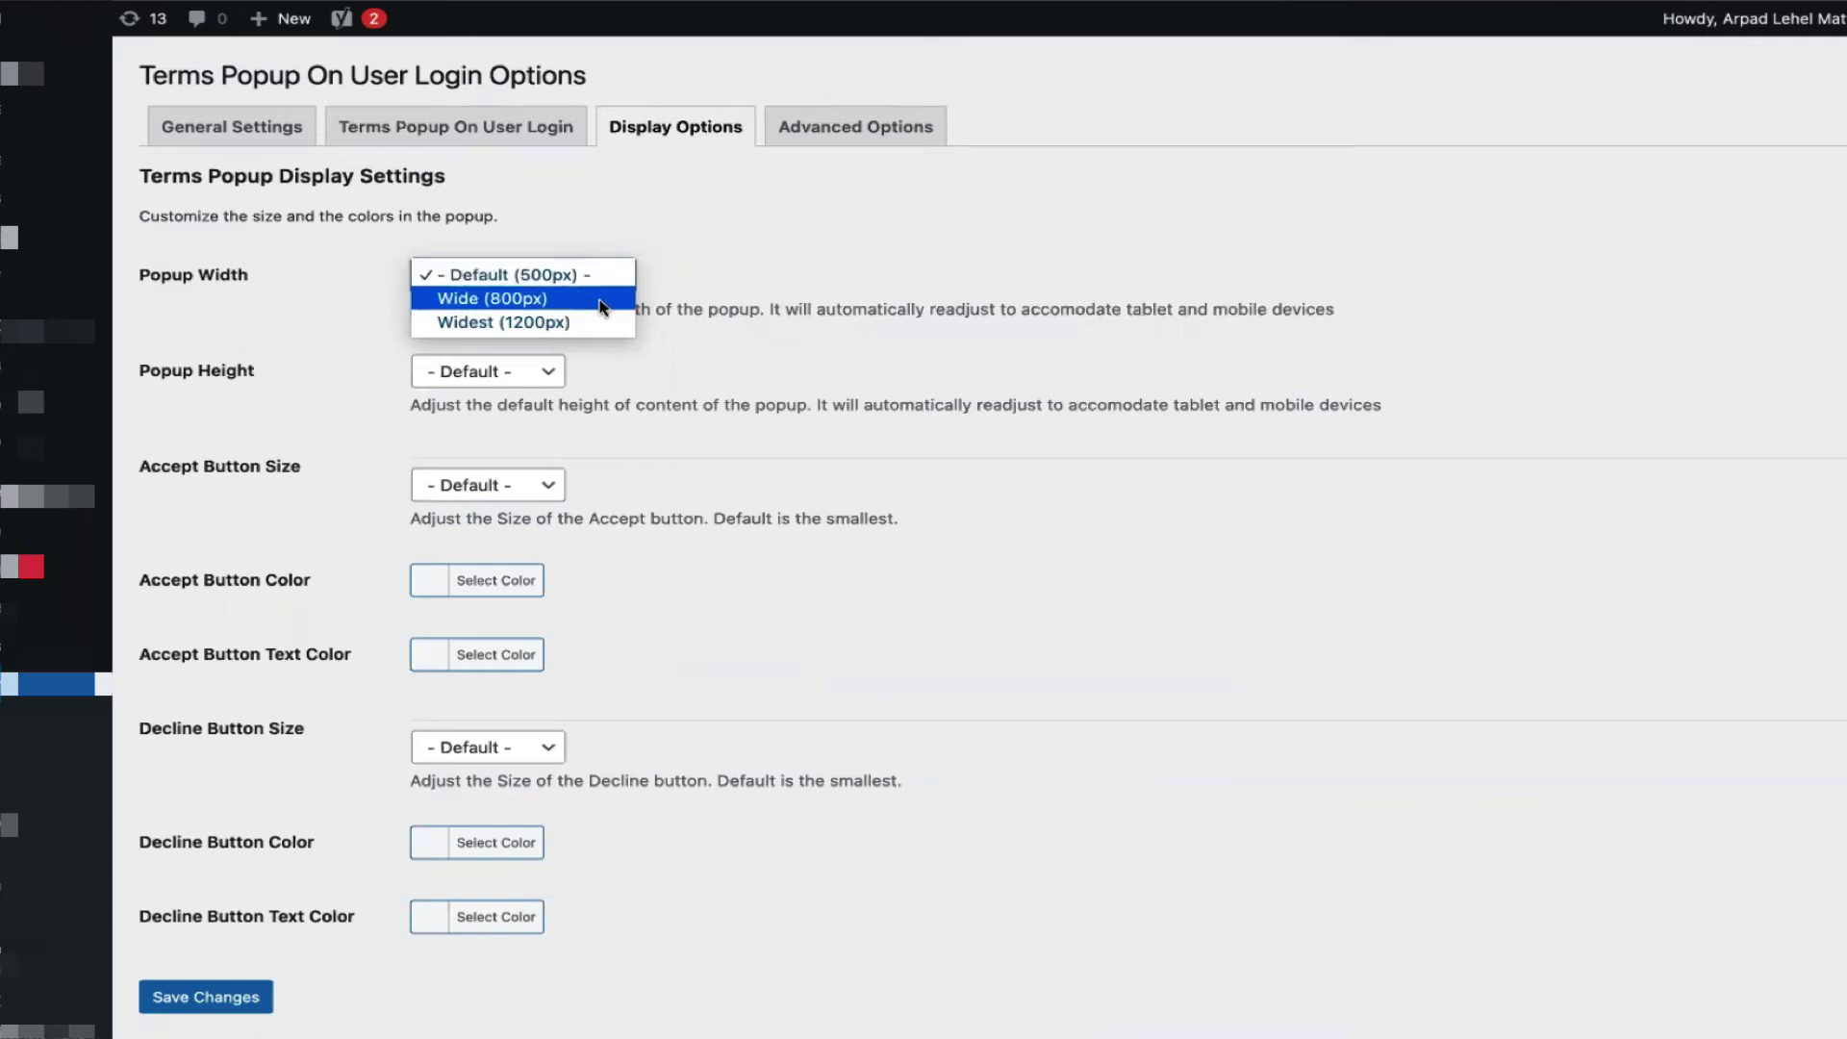
pyautogui.click(820, 256)
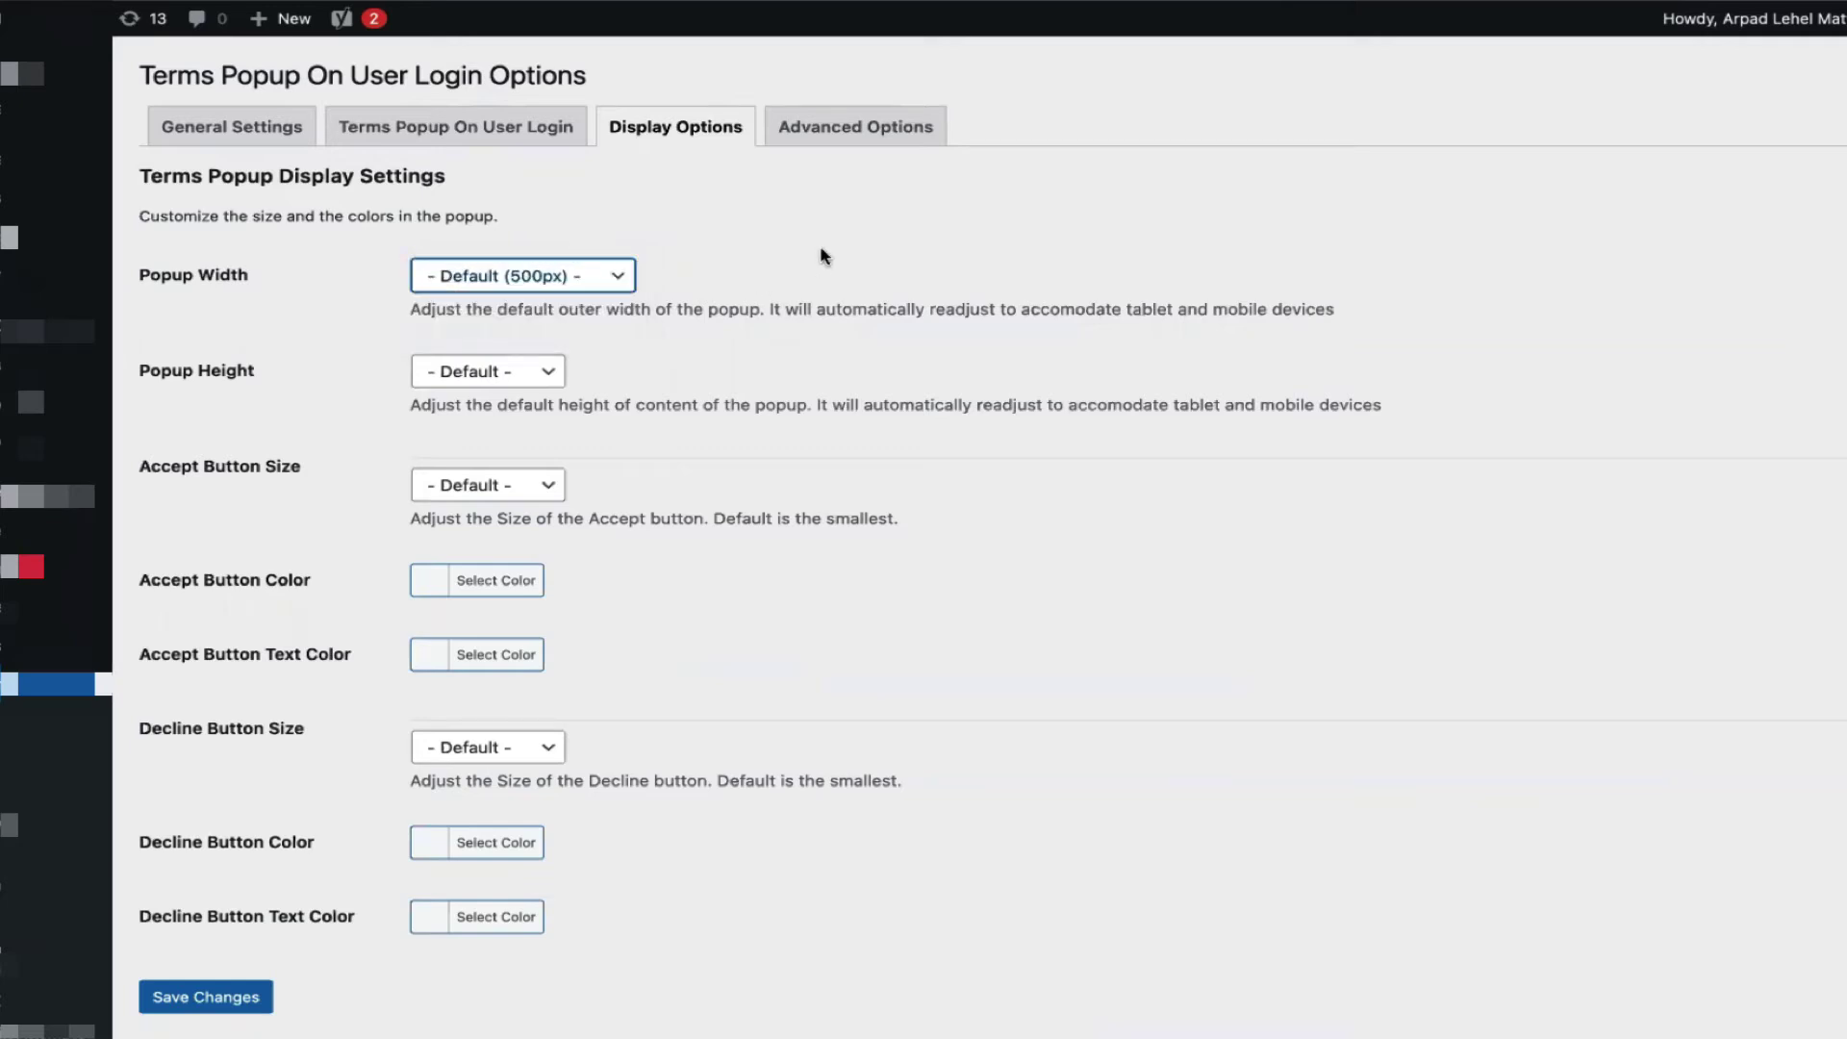
pyautogui.click(558, 368)
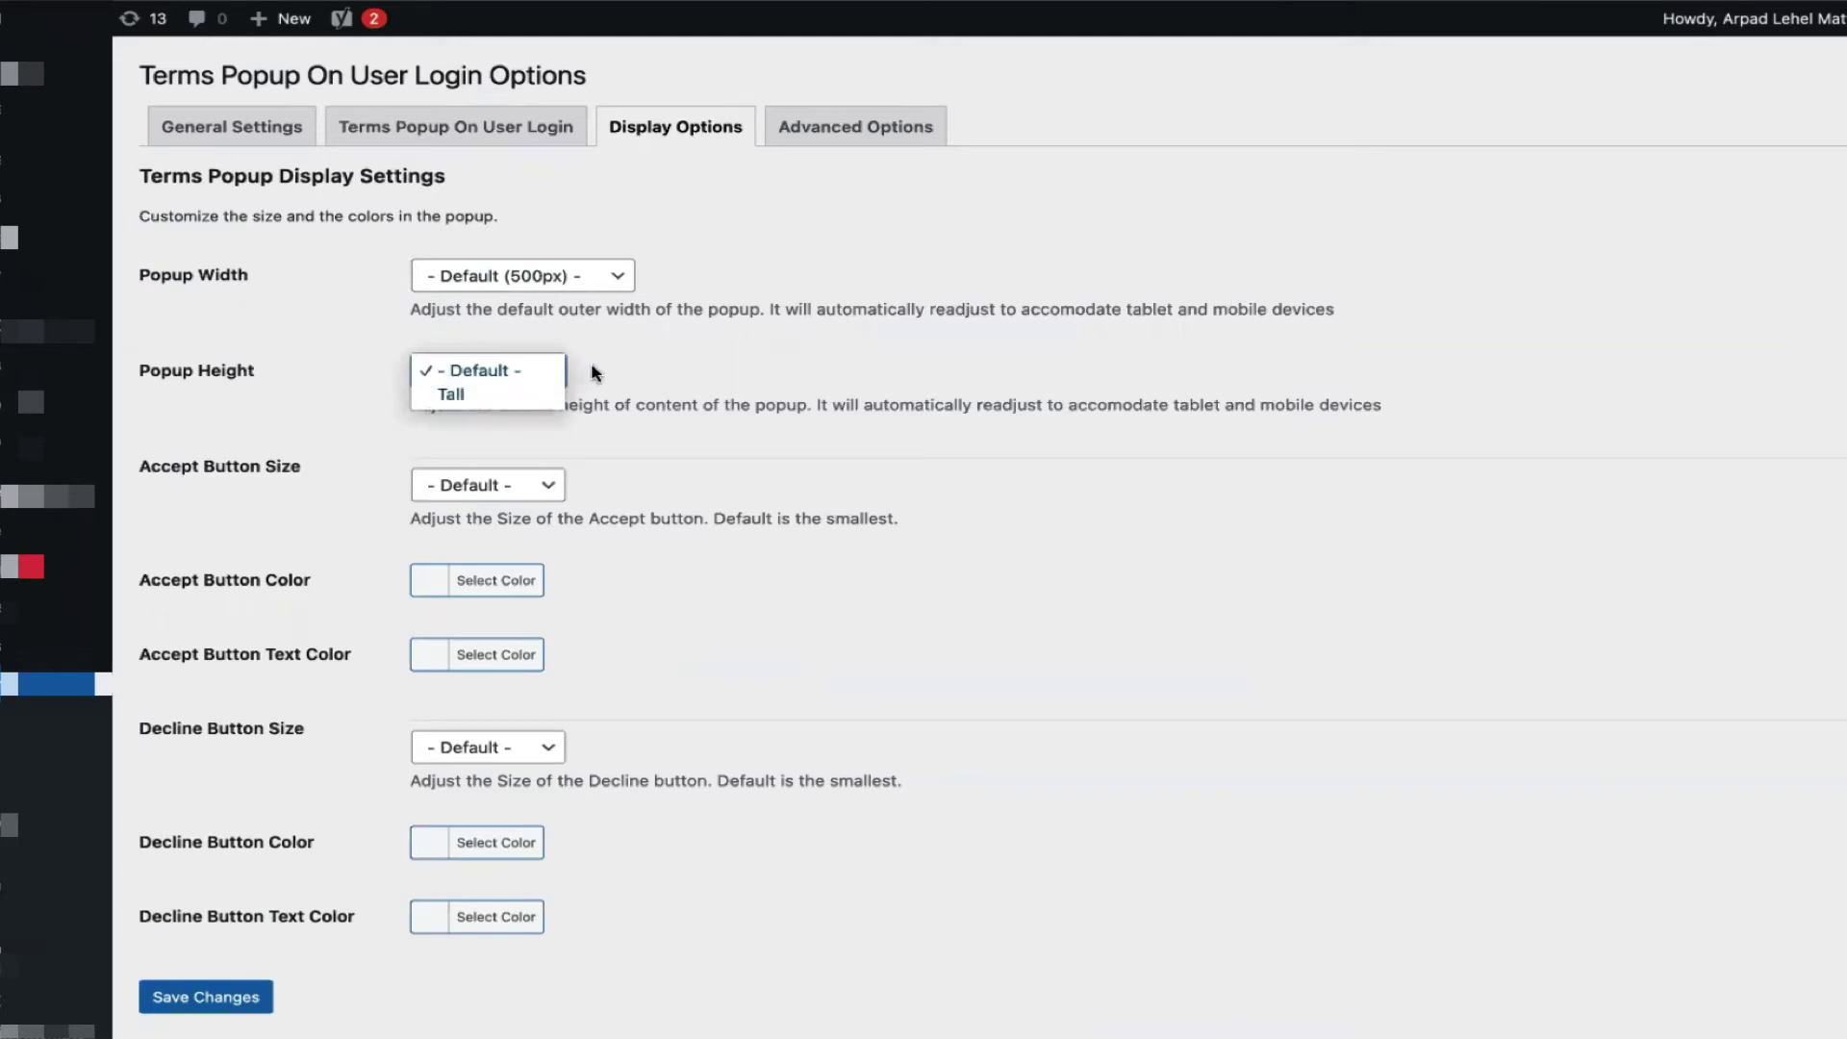
pyautogui.click(527, 394)
pyautogui.click(608, 278)
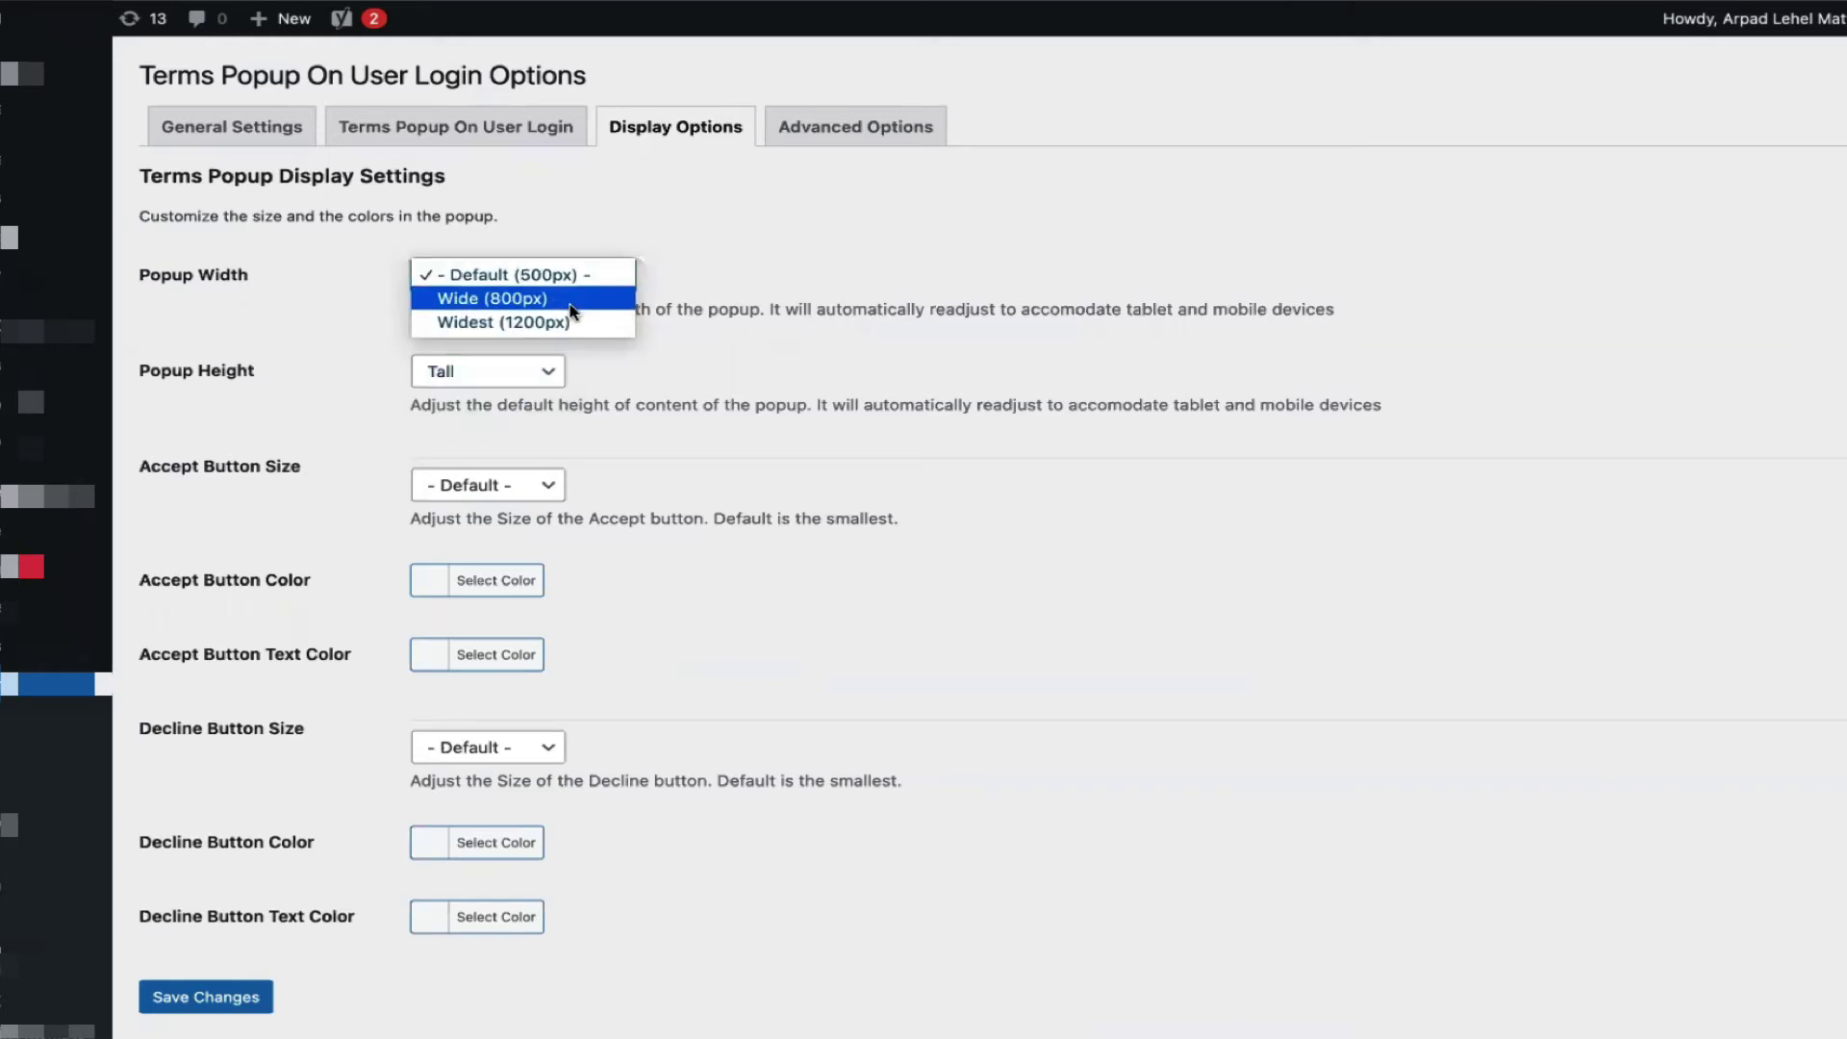
pyautogui.click(575, 300)
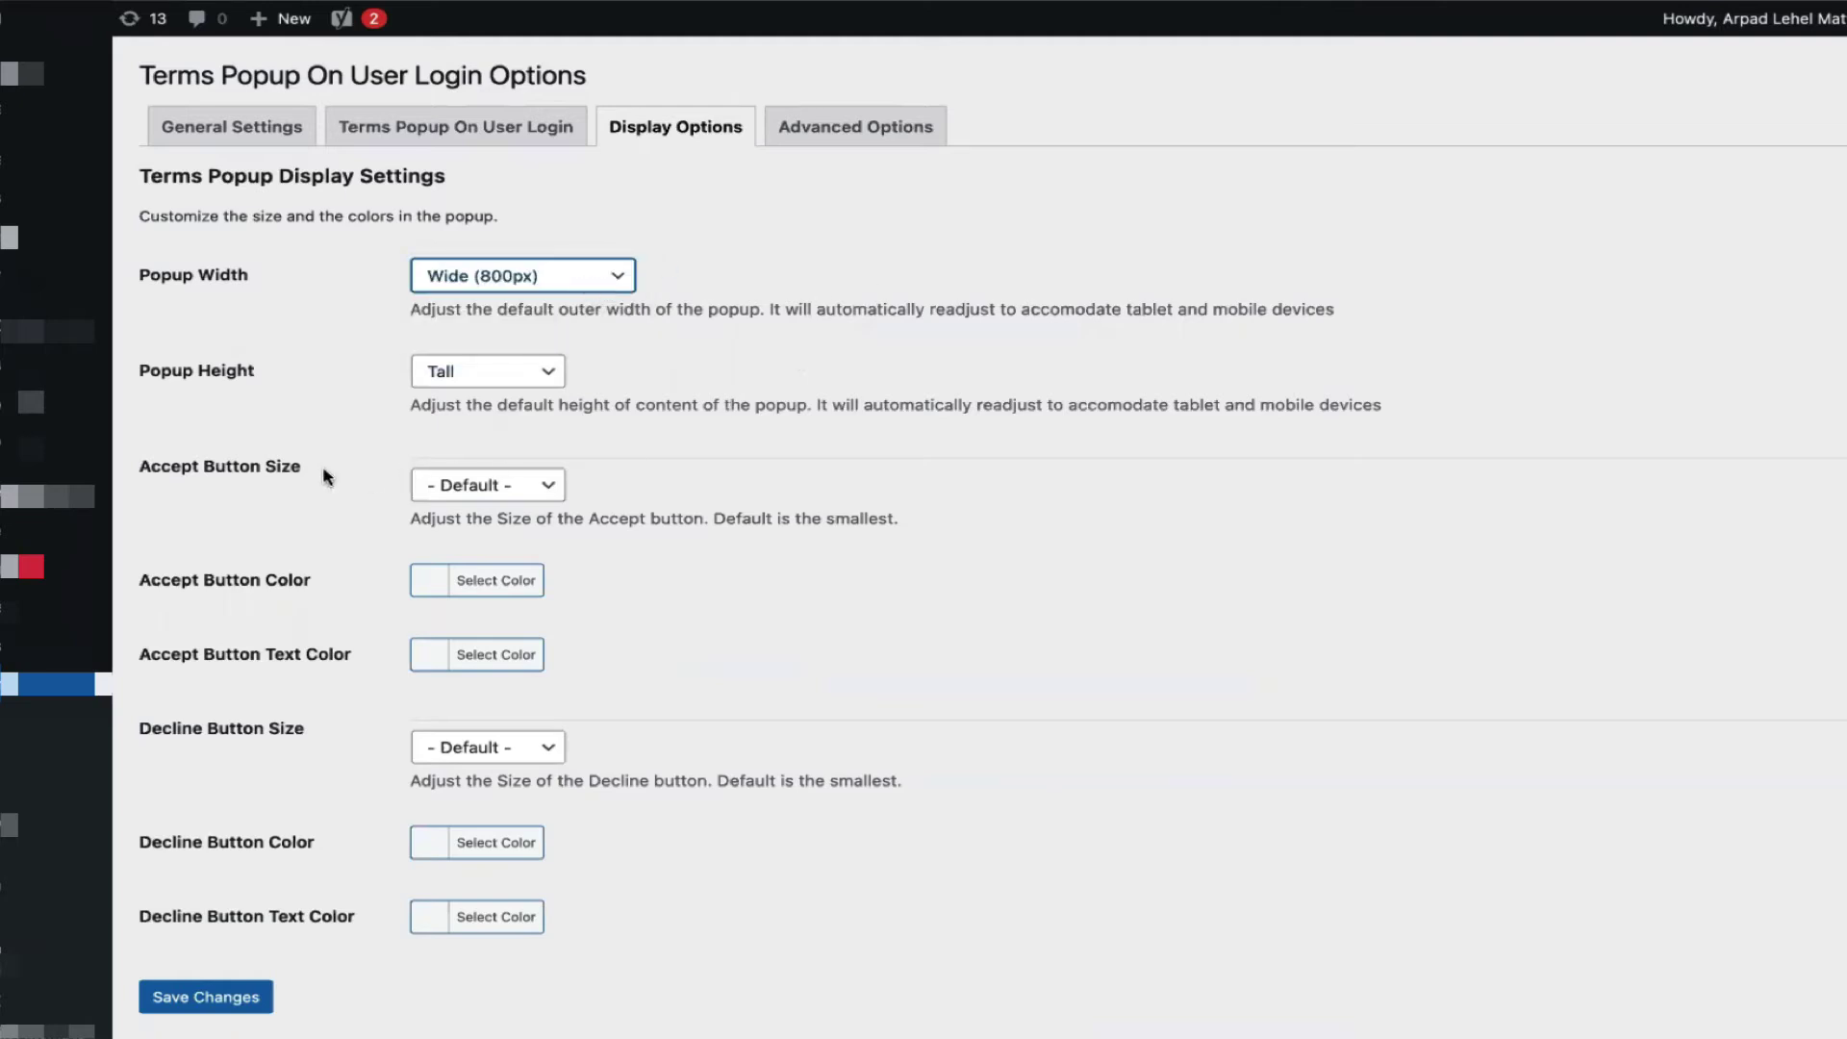
# Step: Review the size choices and the color picker available for the popup's Accept button
pyautogui.click(518, 486)
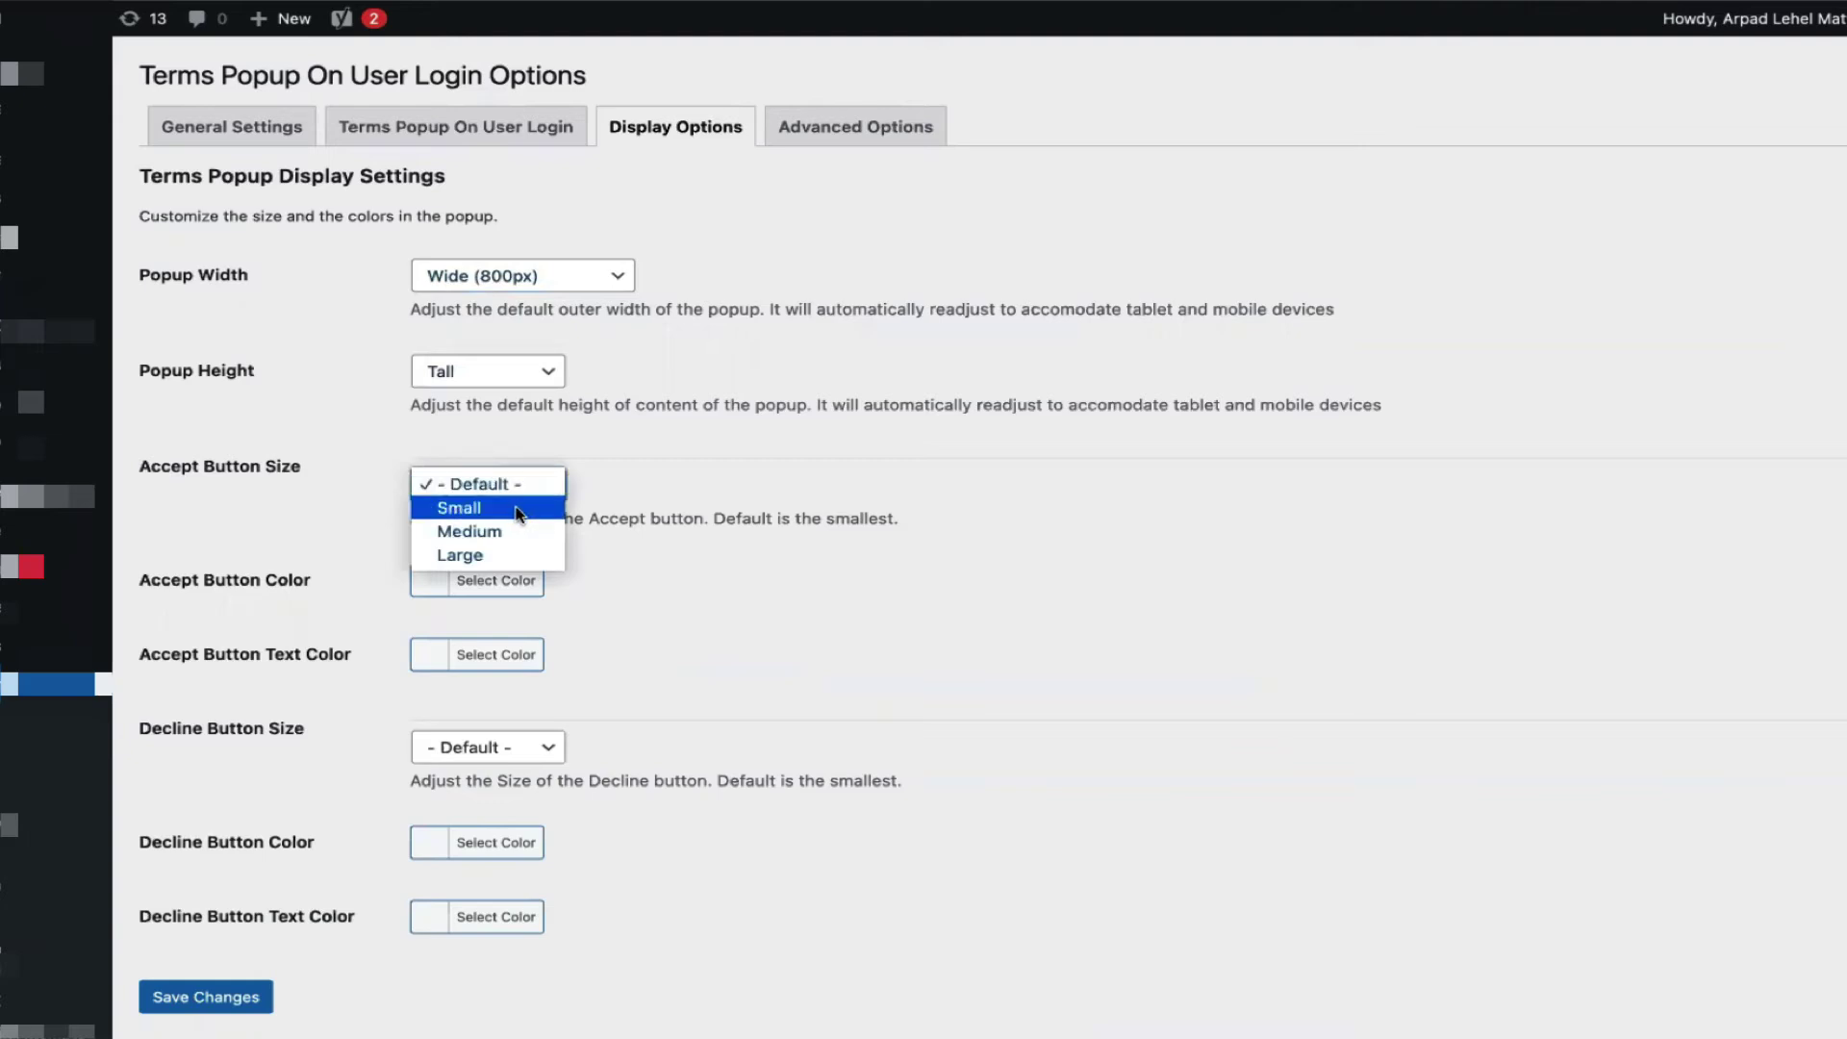
pyautogui.click(777, 461)
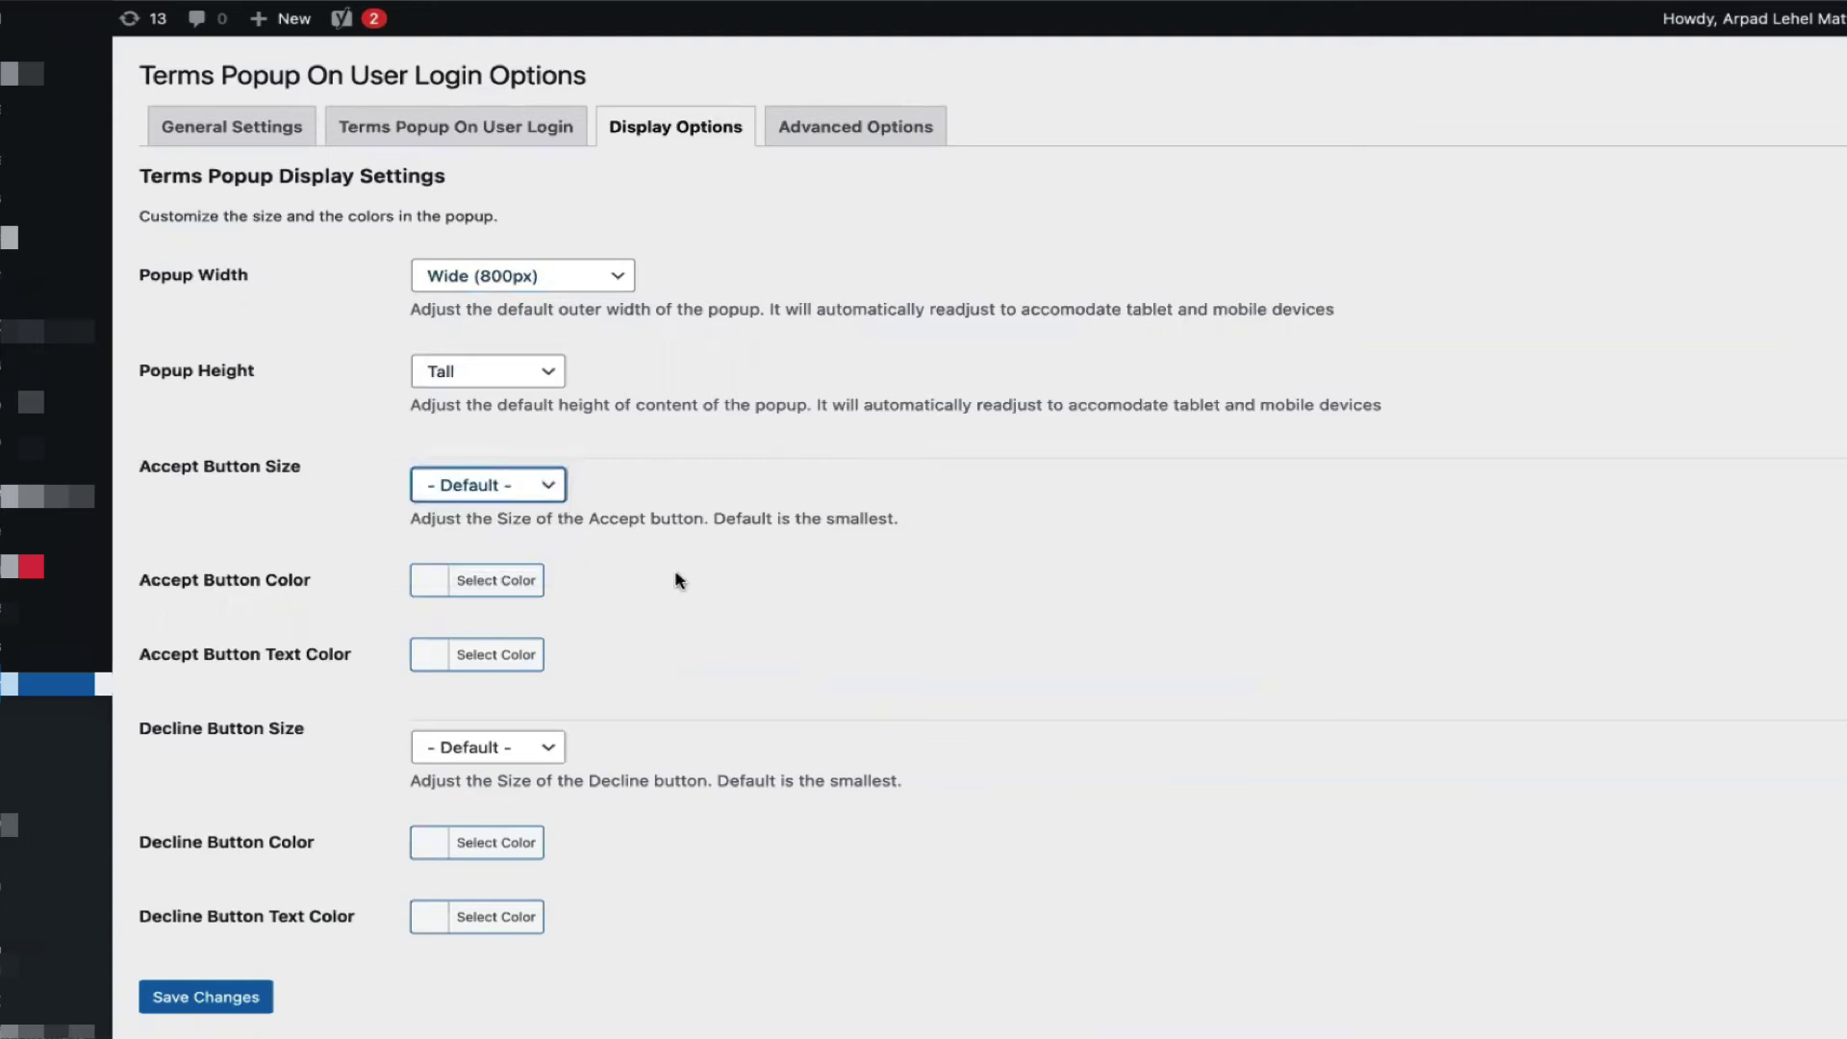
pyautogui.click(473, 583)
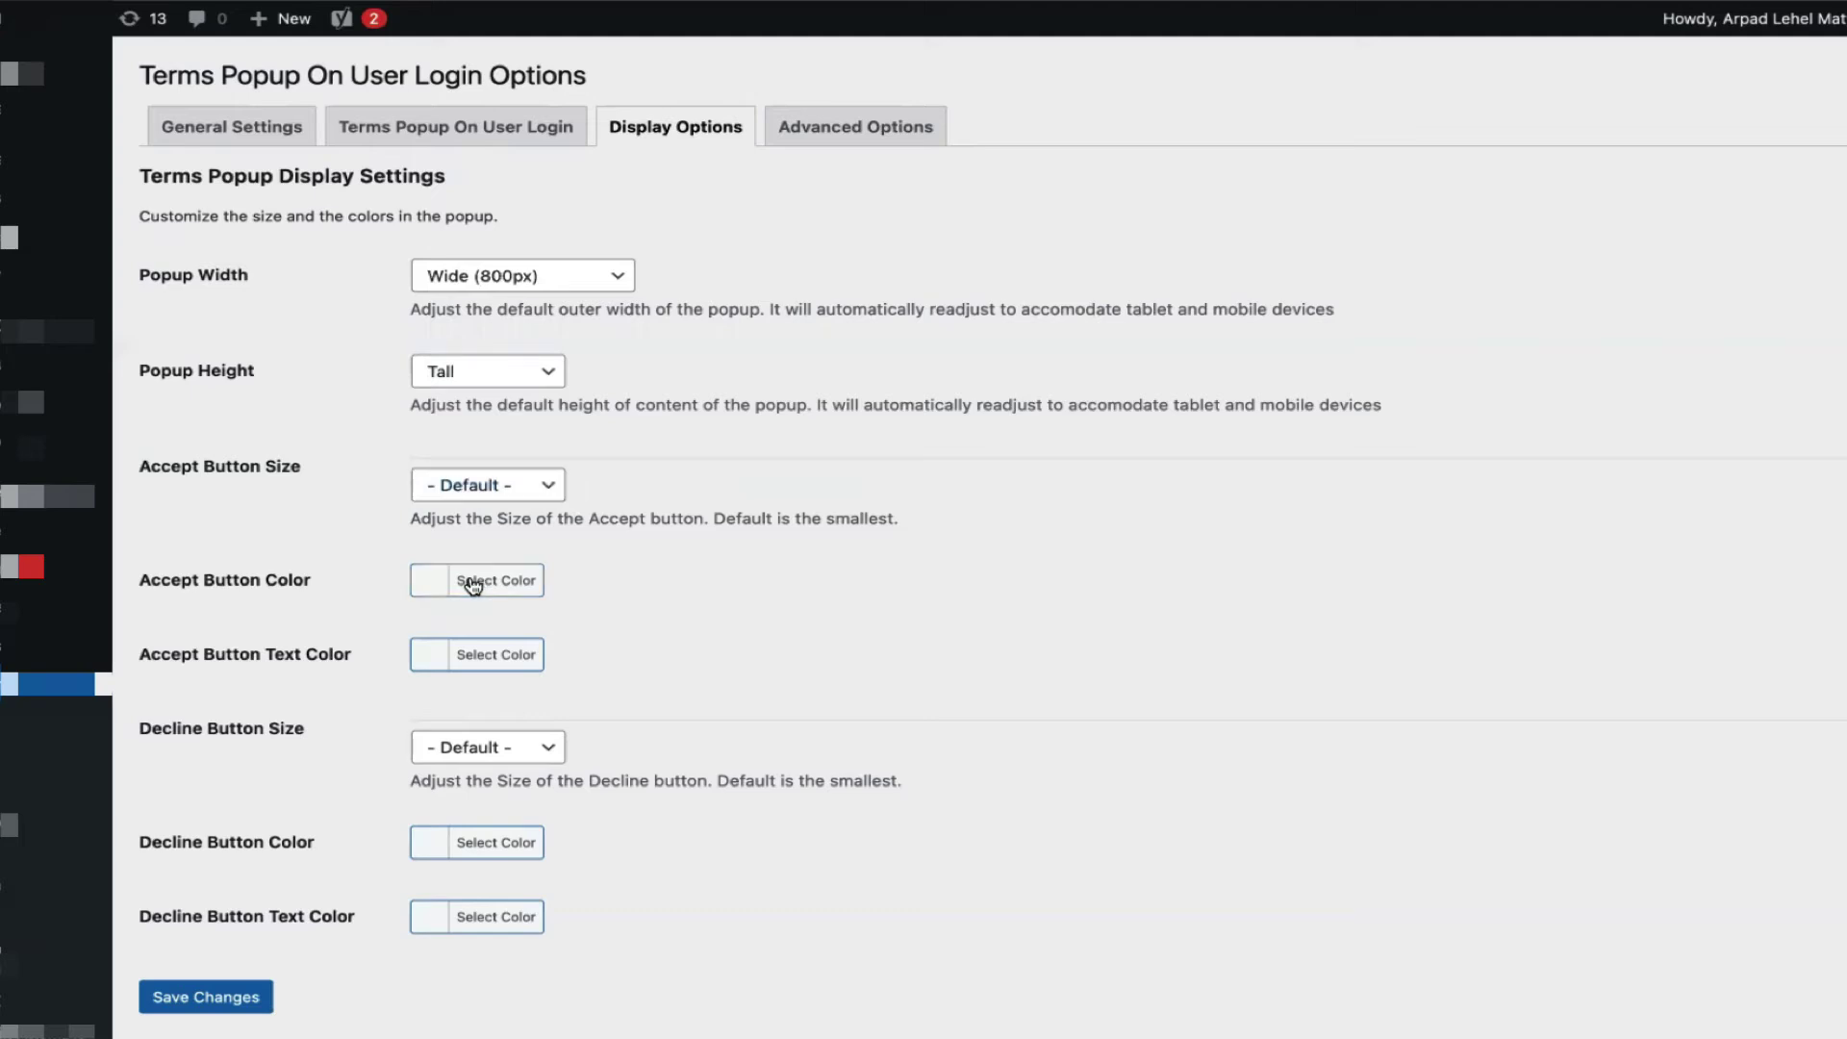
pyautogui.click(678, 587)
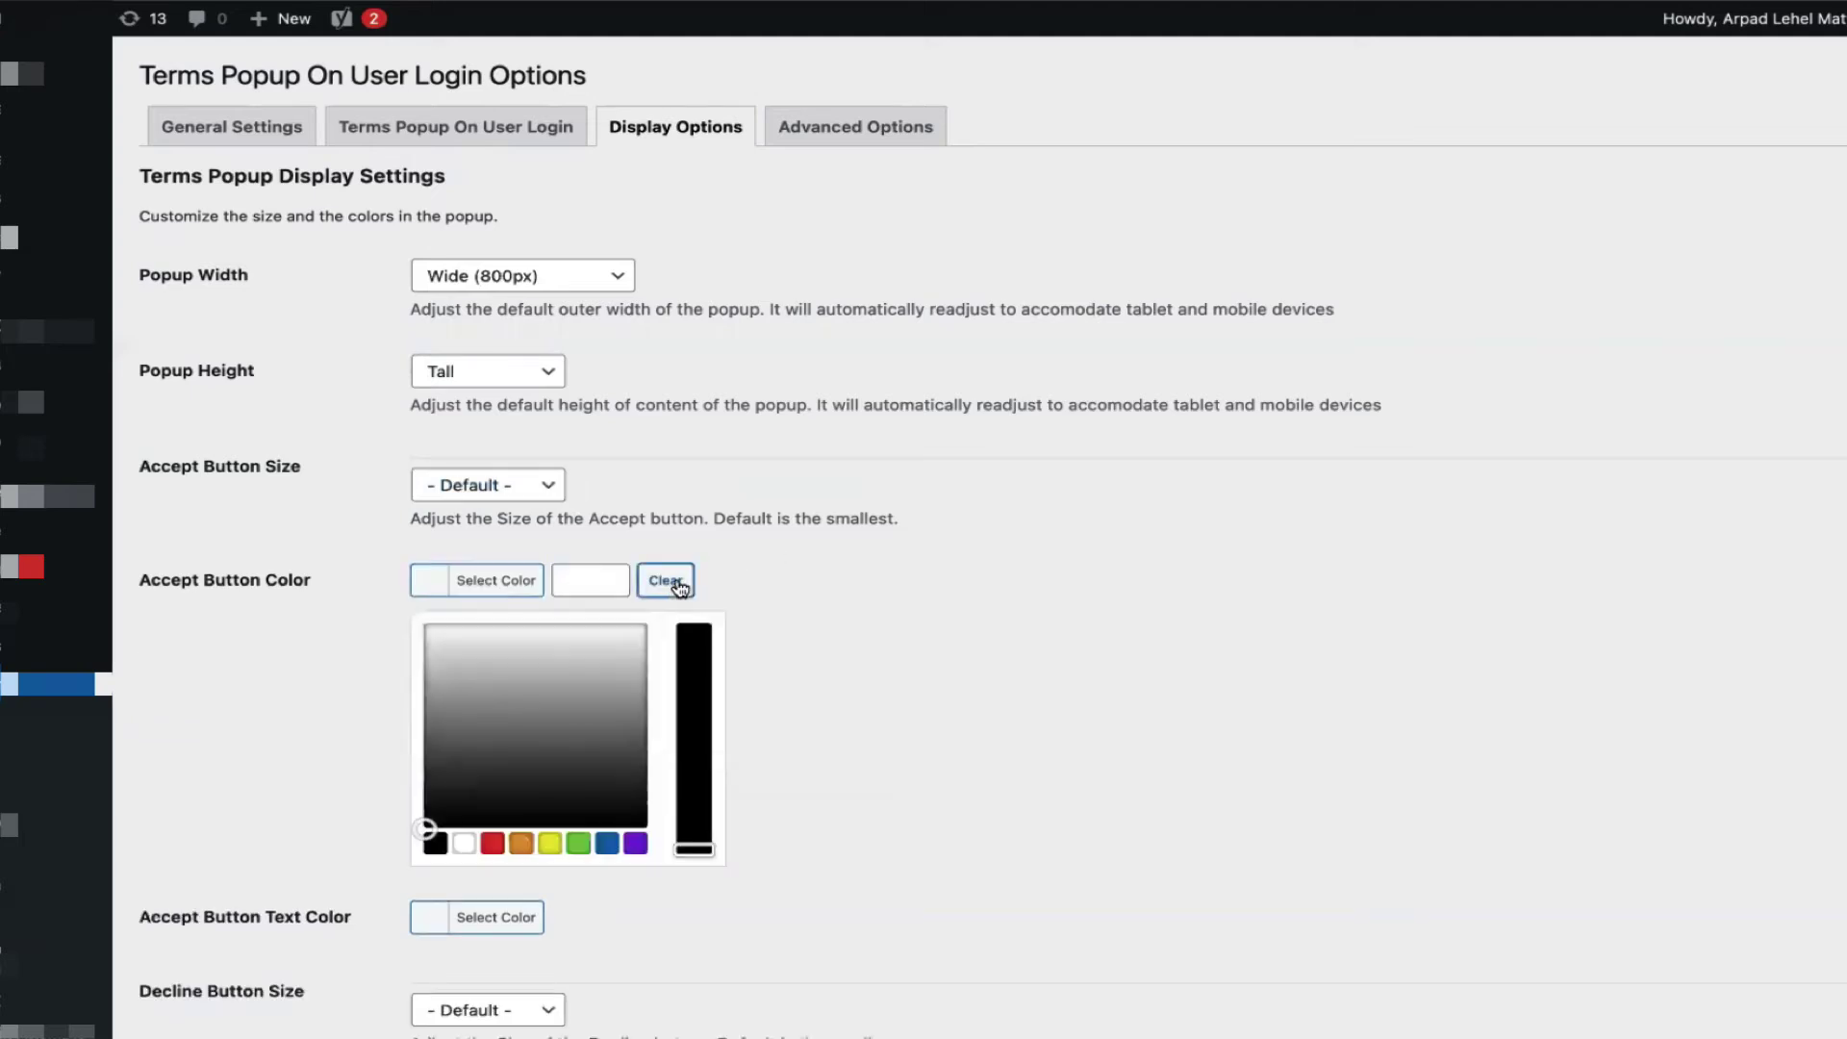
# Step: Read through the terms in the resized live popup and accept them
pyautogui.scroll(-5, 899, 544)
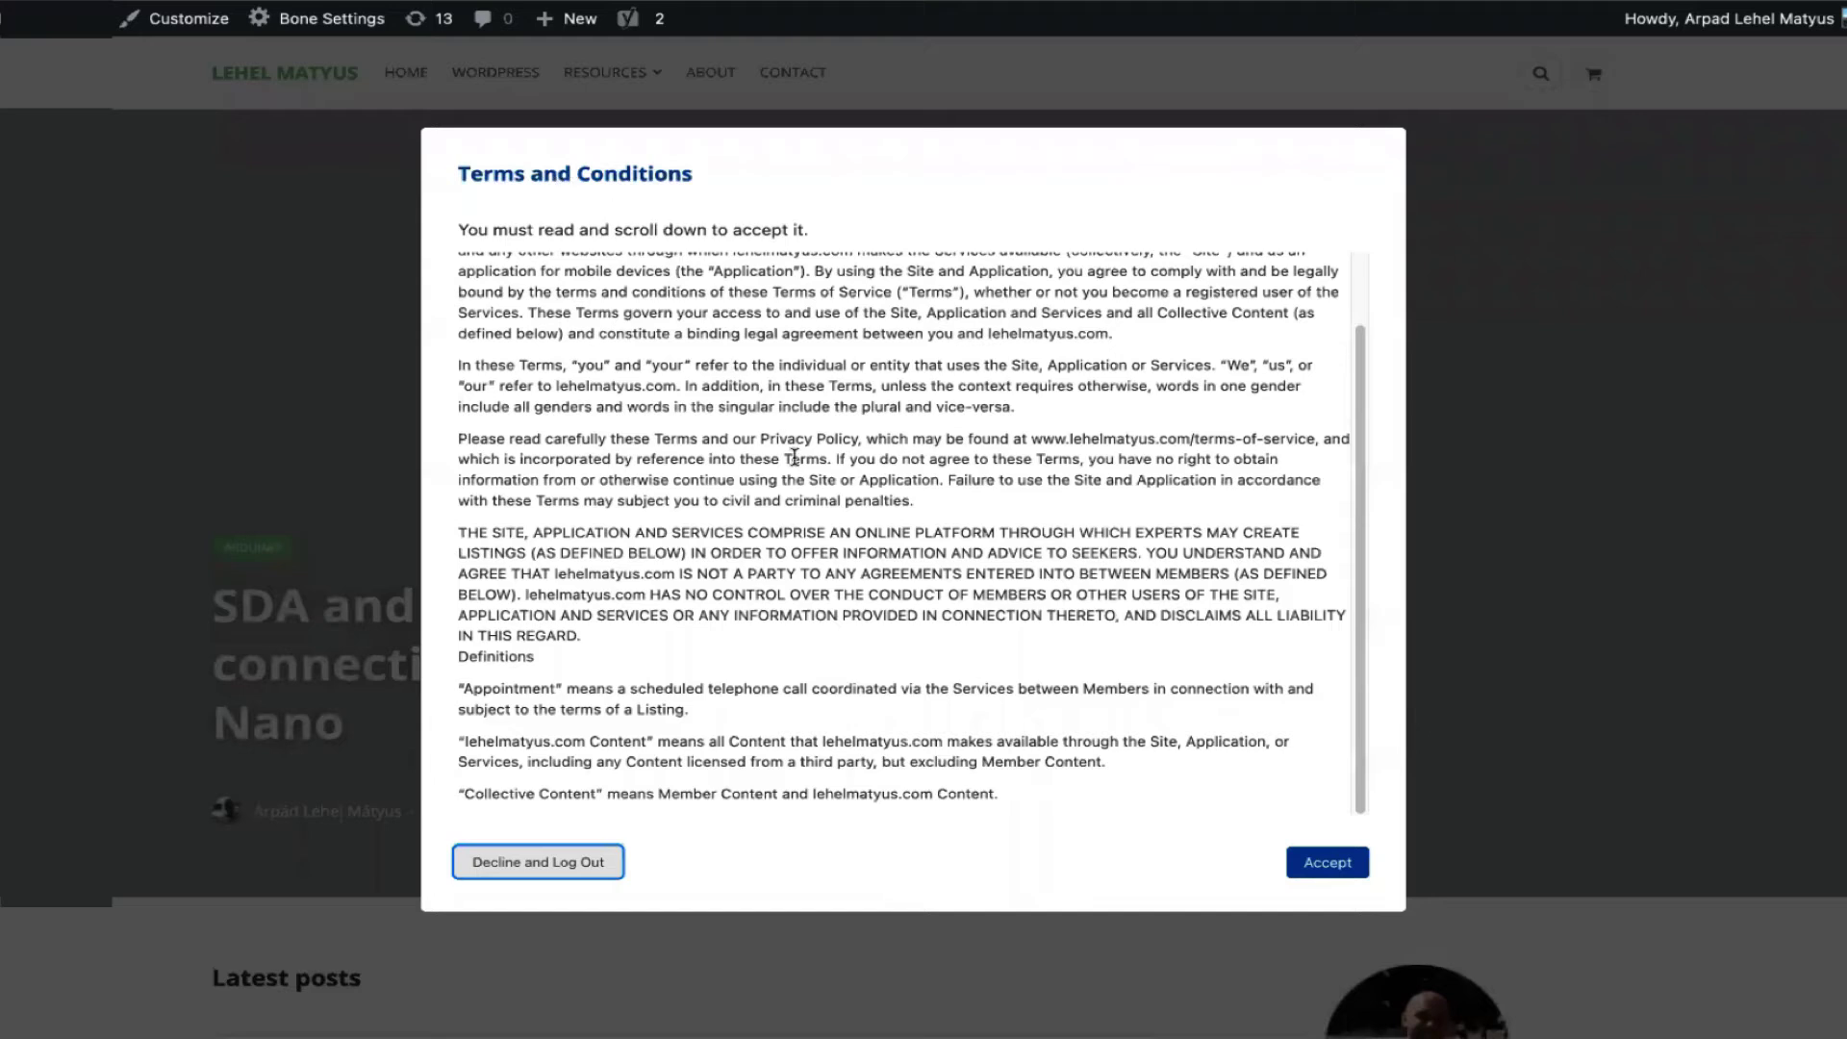
pyautogui.scroll(2, 843, 502)
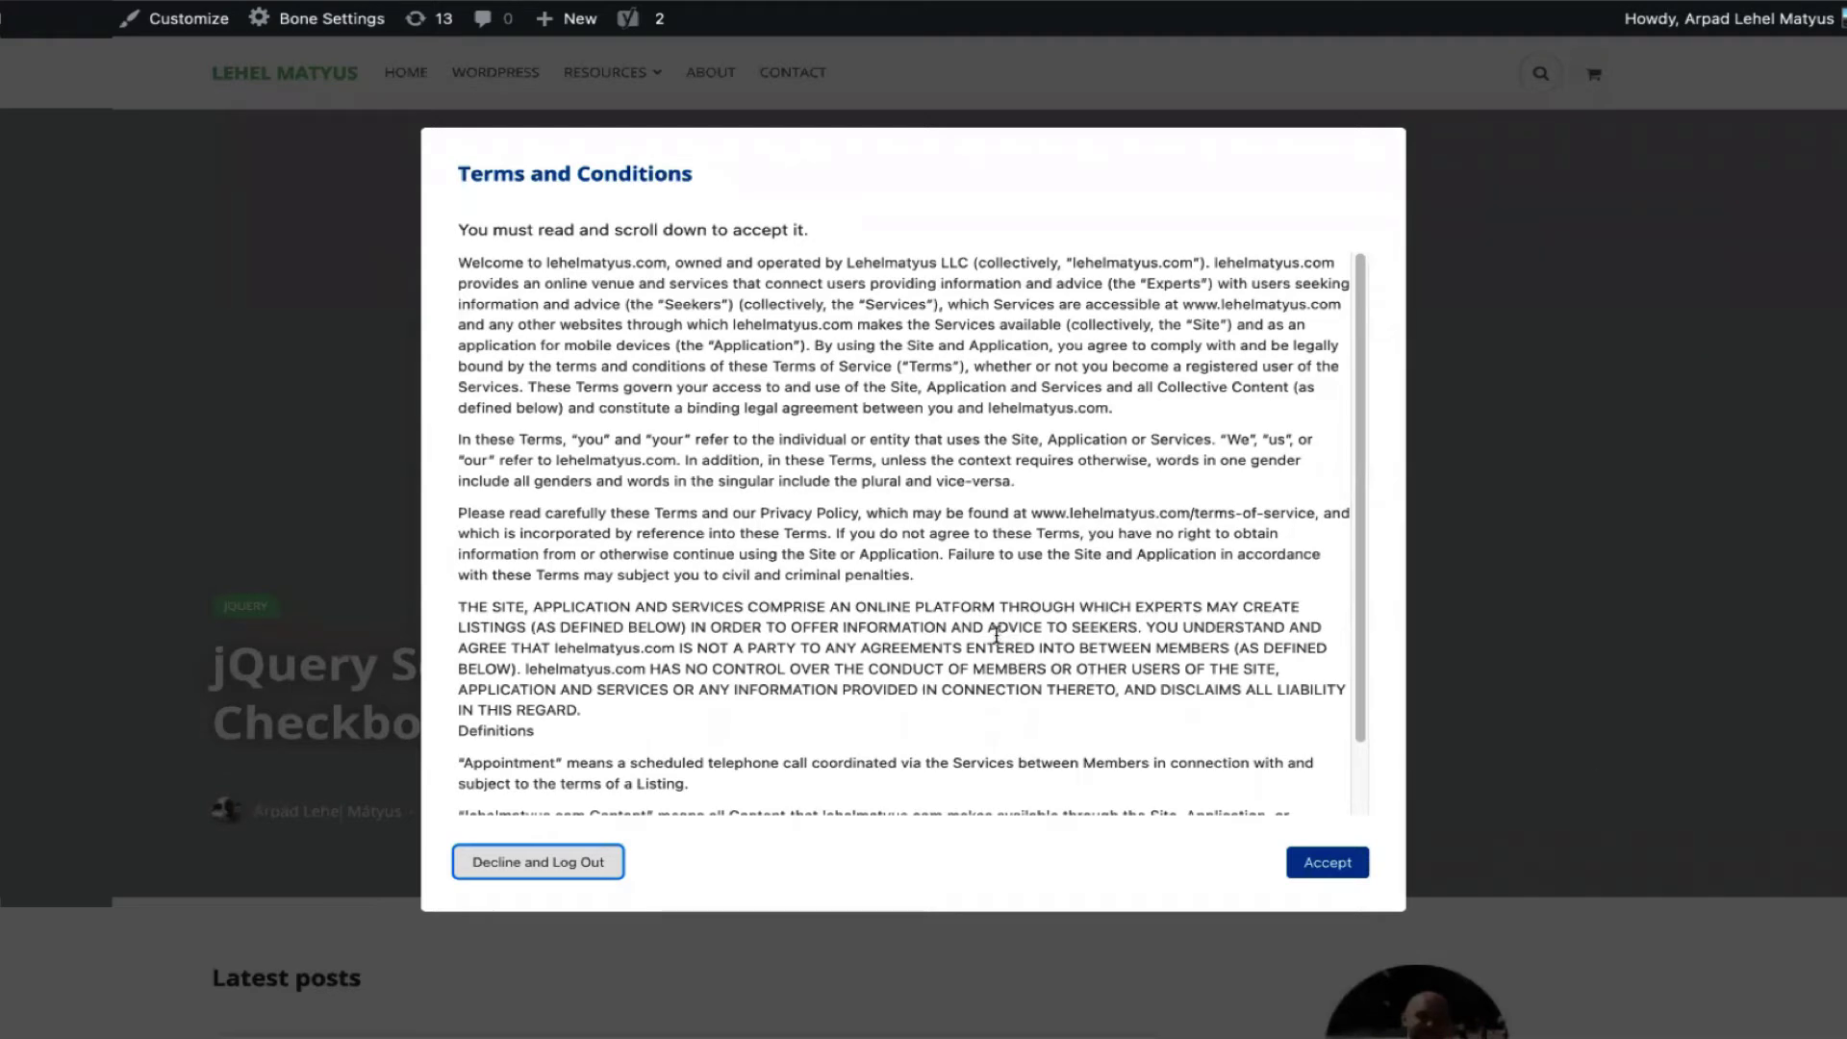
pyautogui.click(1345, 865)
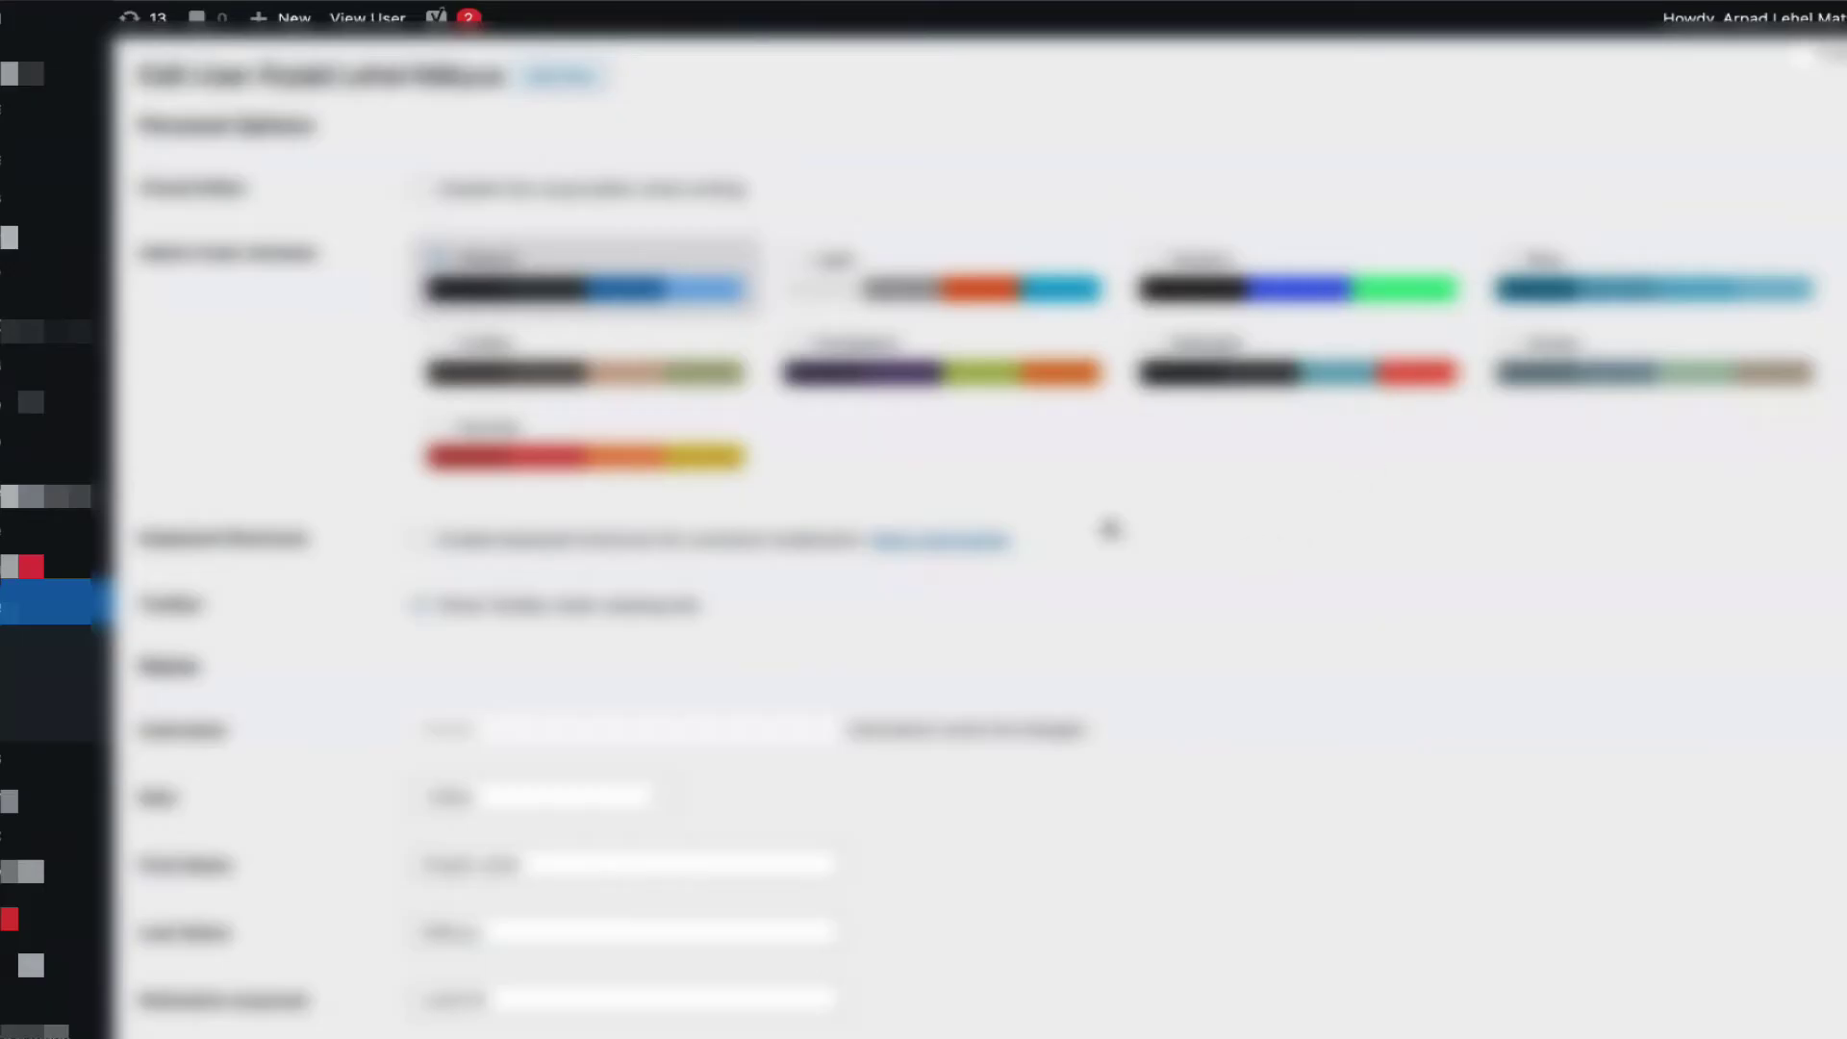
# Step: Examine the Terms Popup on User Login section on the user's edit page
pyautogui.scroll(-2, 1106, 528)
pyautogui.scroll(-7, 1105, 528)
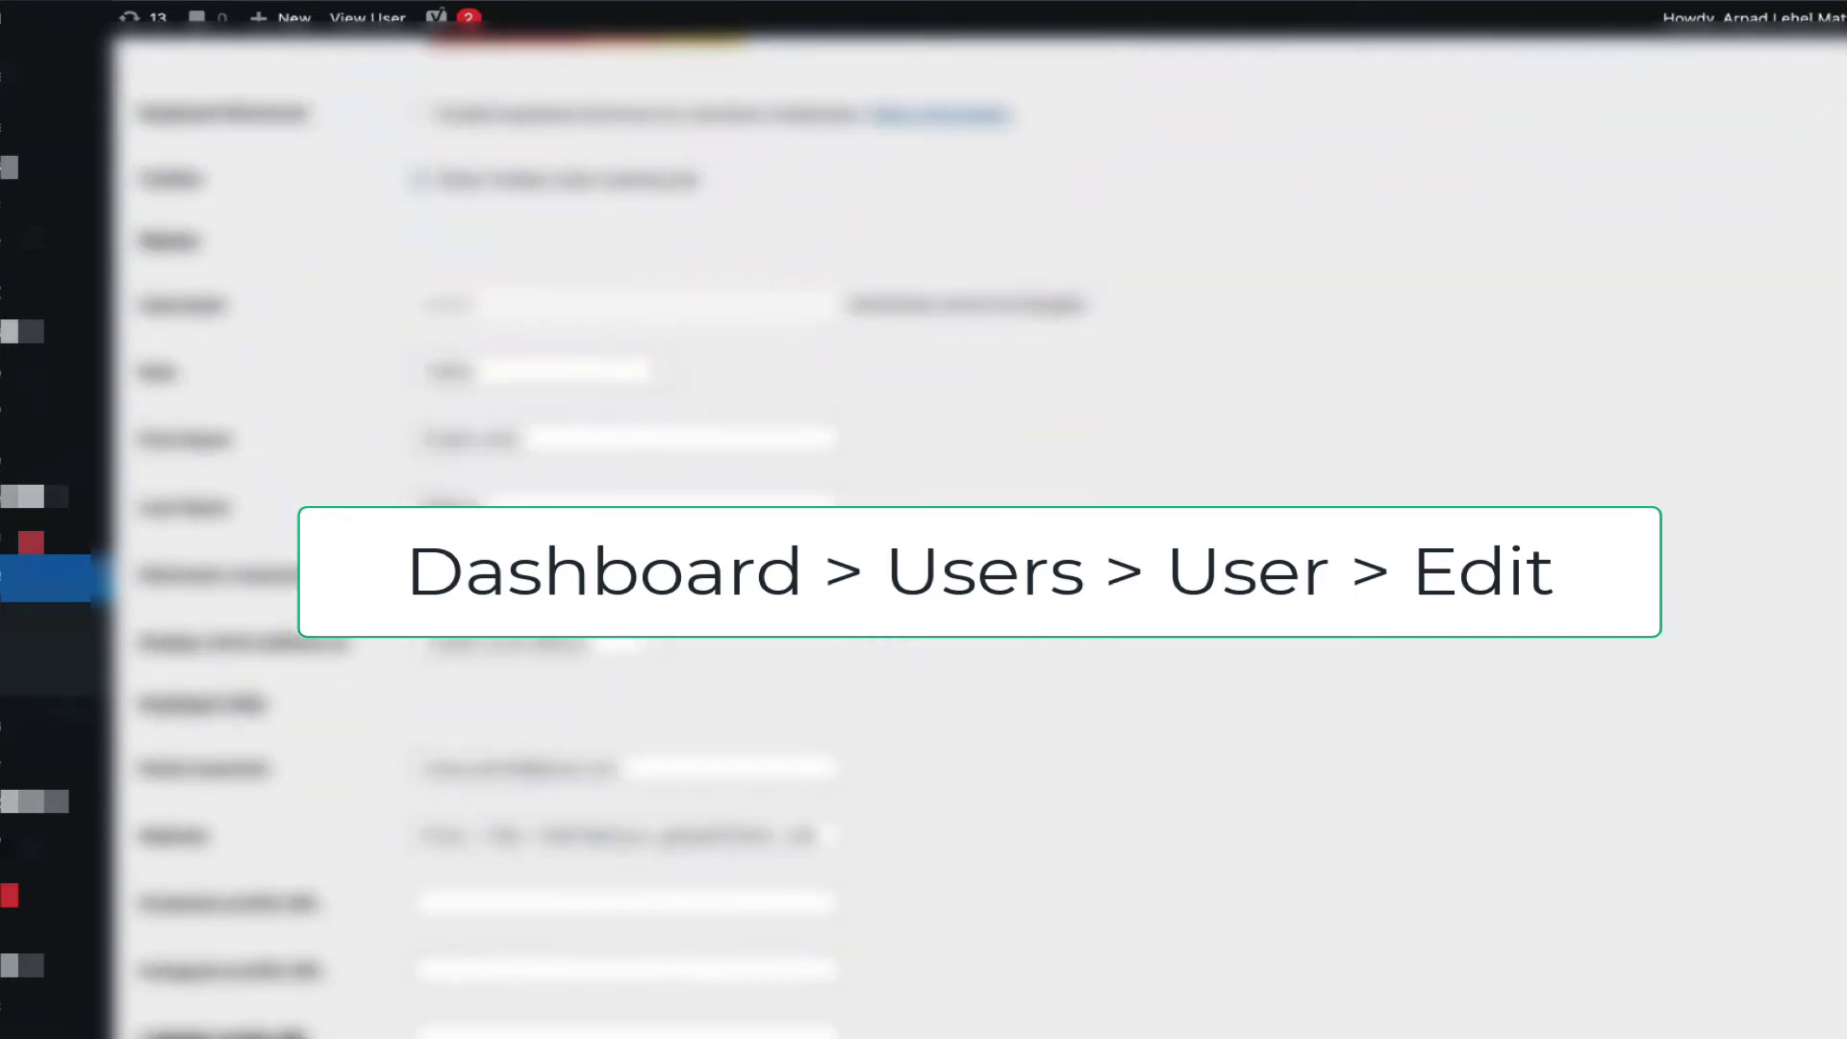
pyautogui.scroll(-14, 1105, 528)
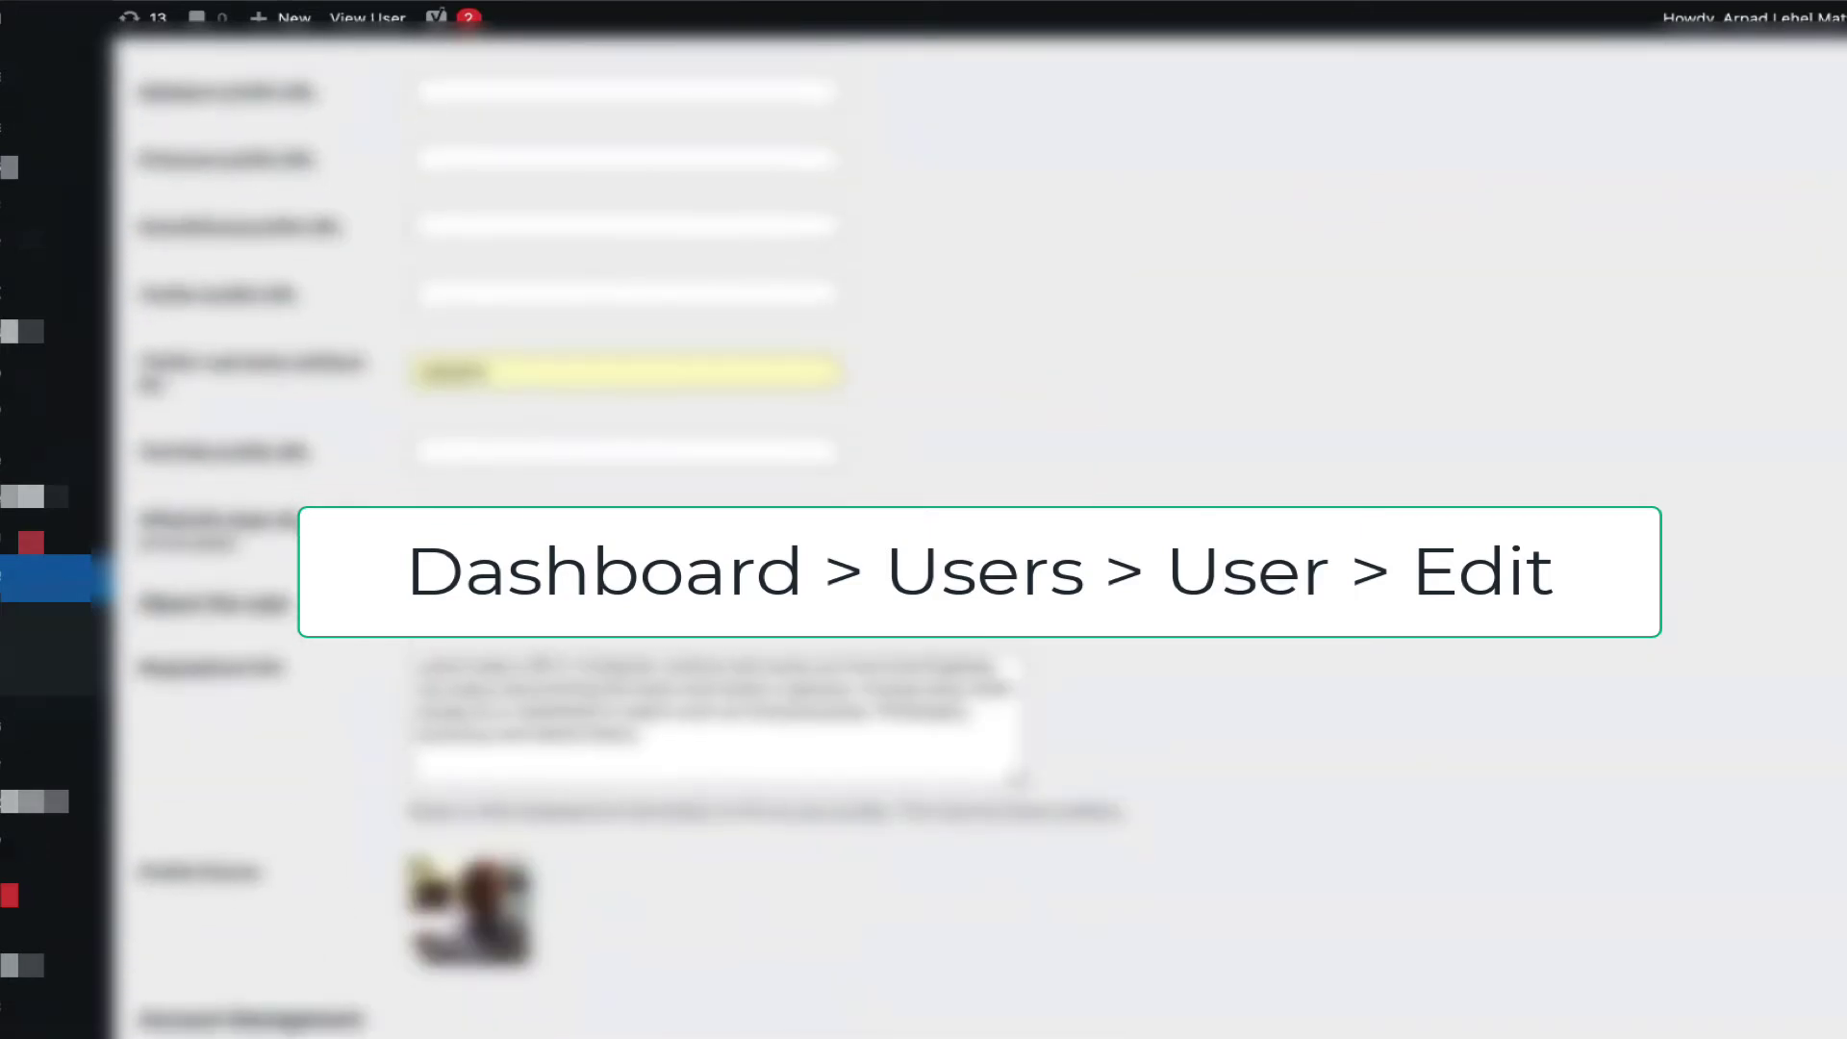
pyautogui.scroll(-6, 1105, 528)
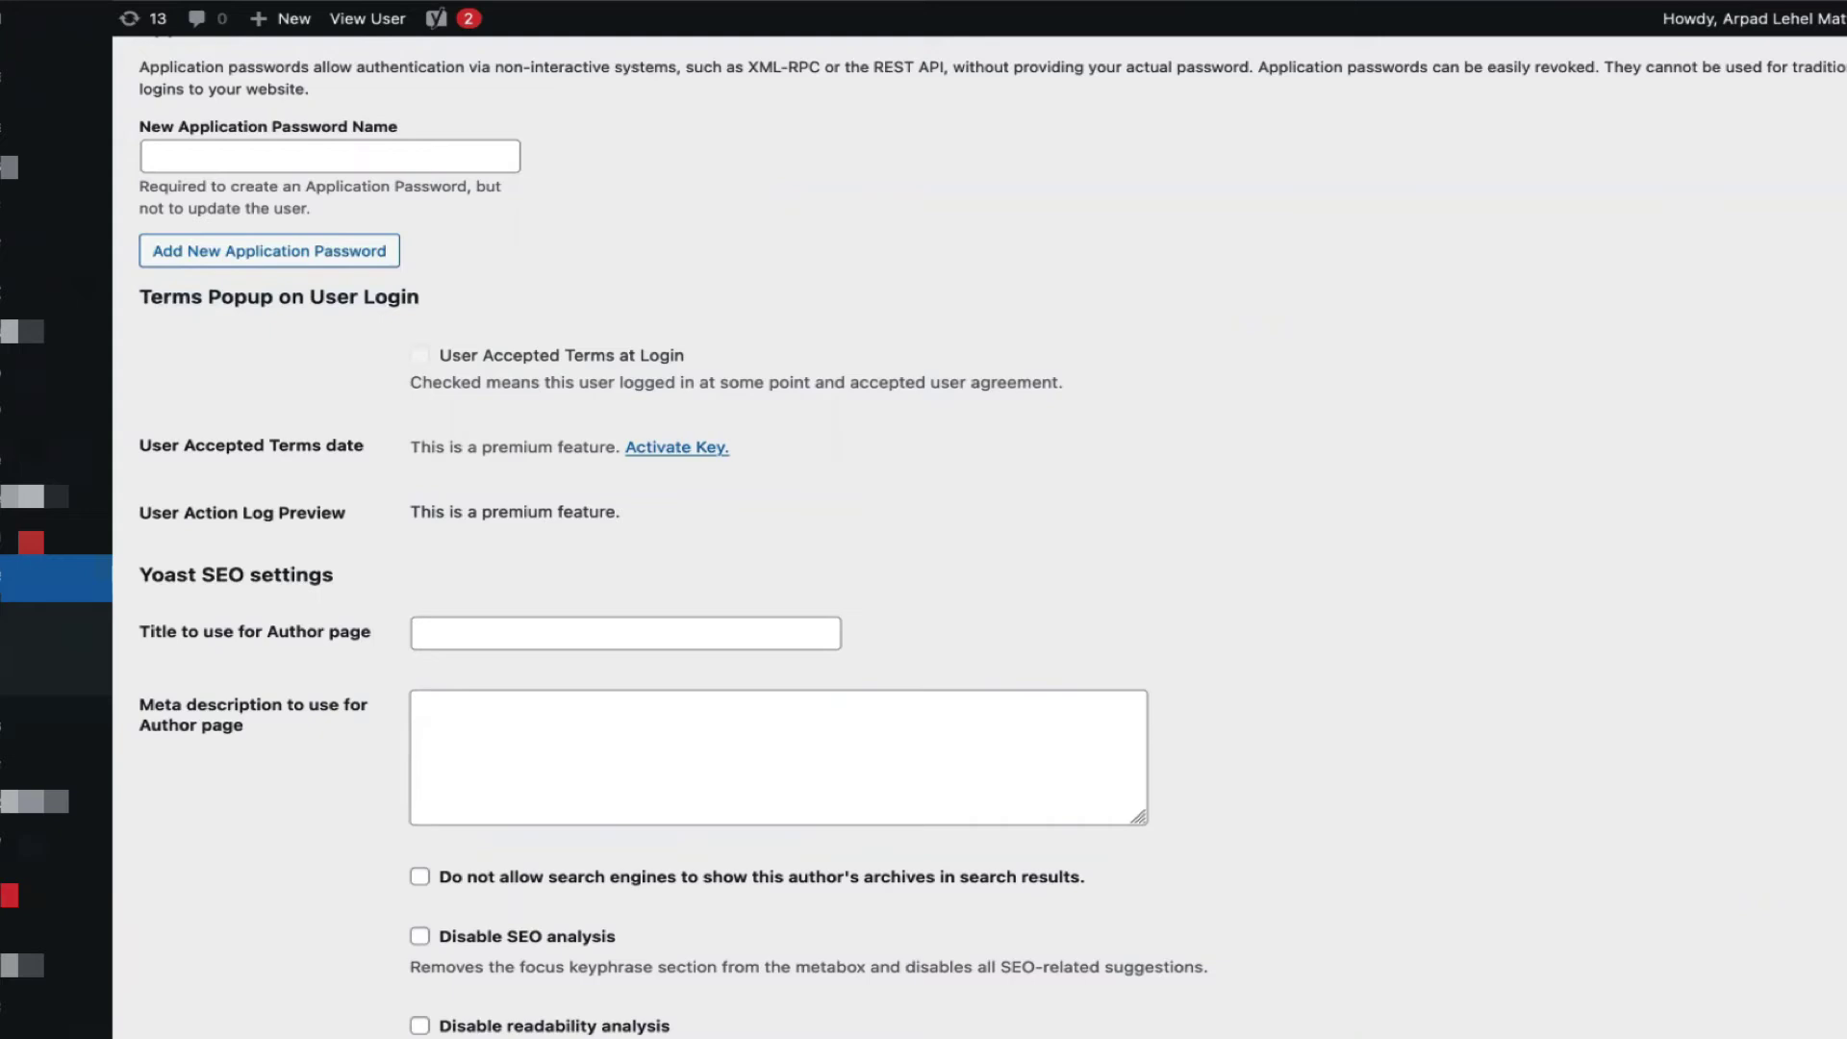
pyautogui.scroll(-2, 979, 539)
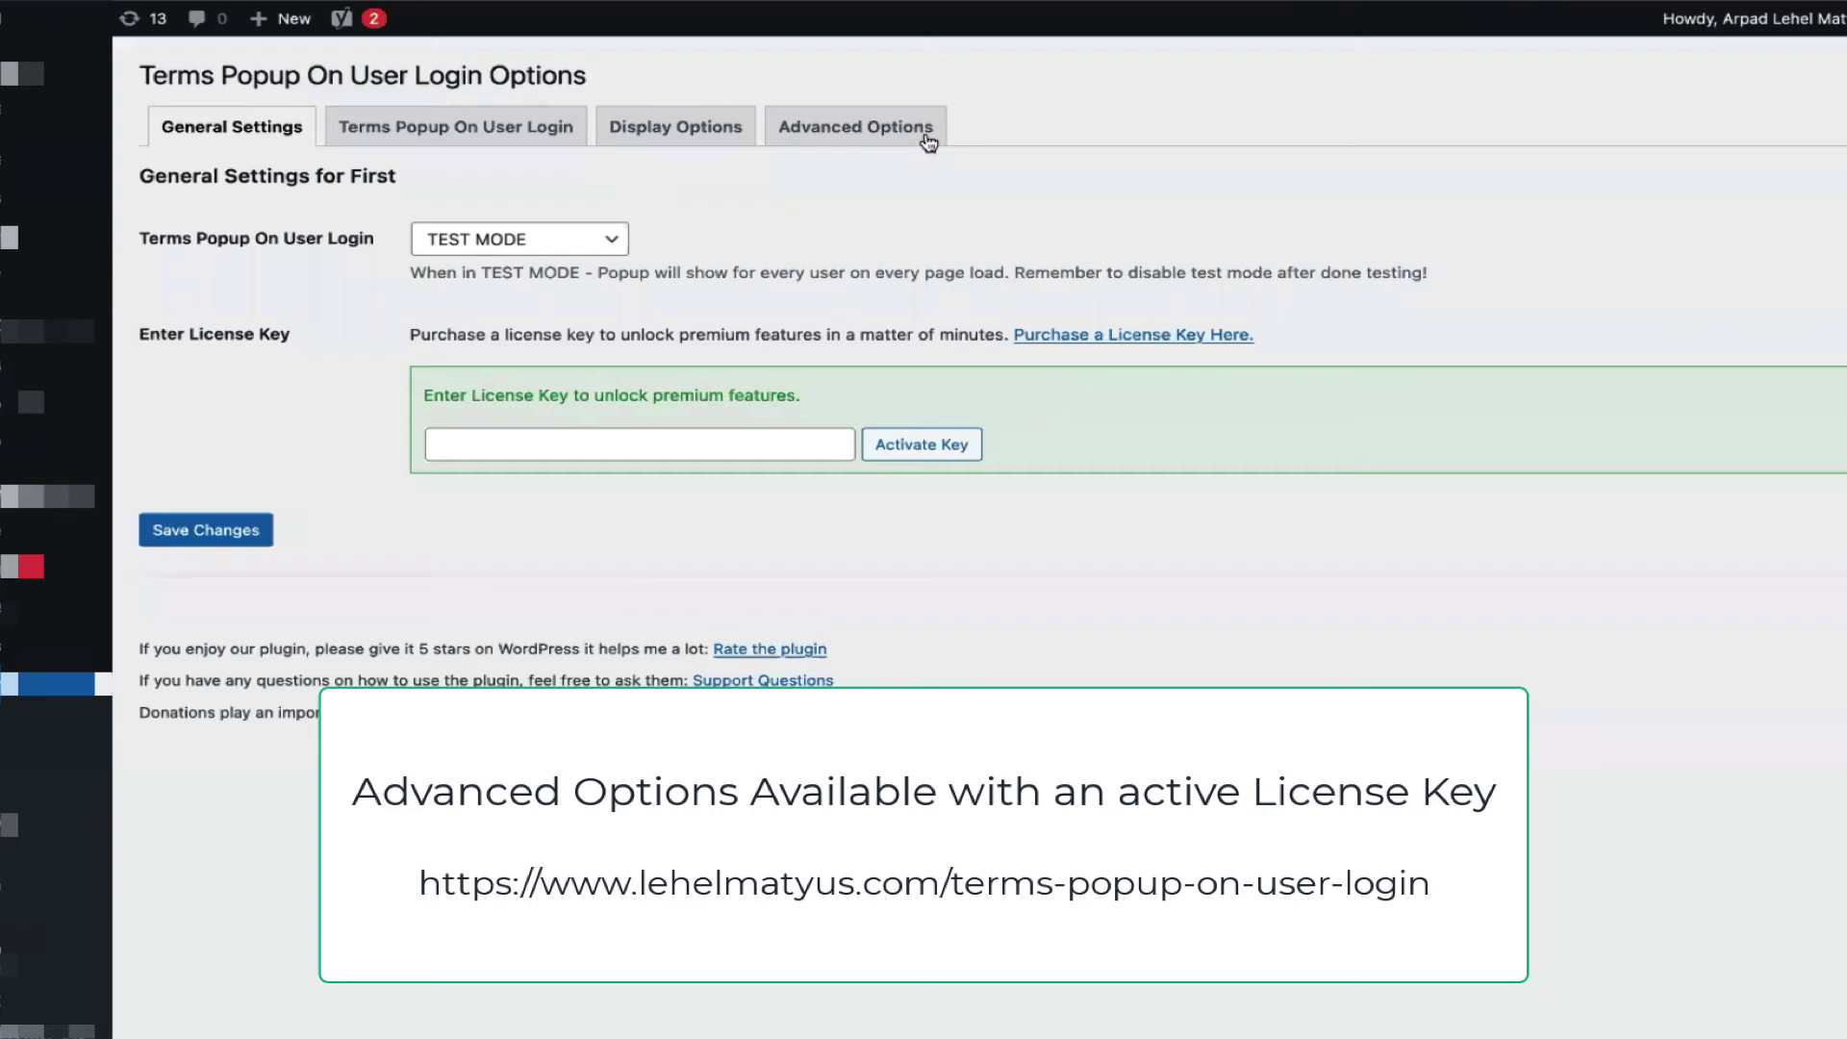
# Step: Enter the plugin's license key in the general settings, activate it and save the changes
pyautogui.click(626, 445)
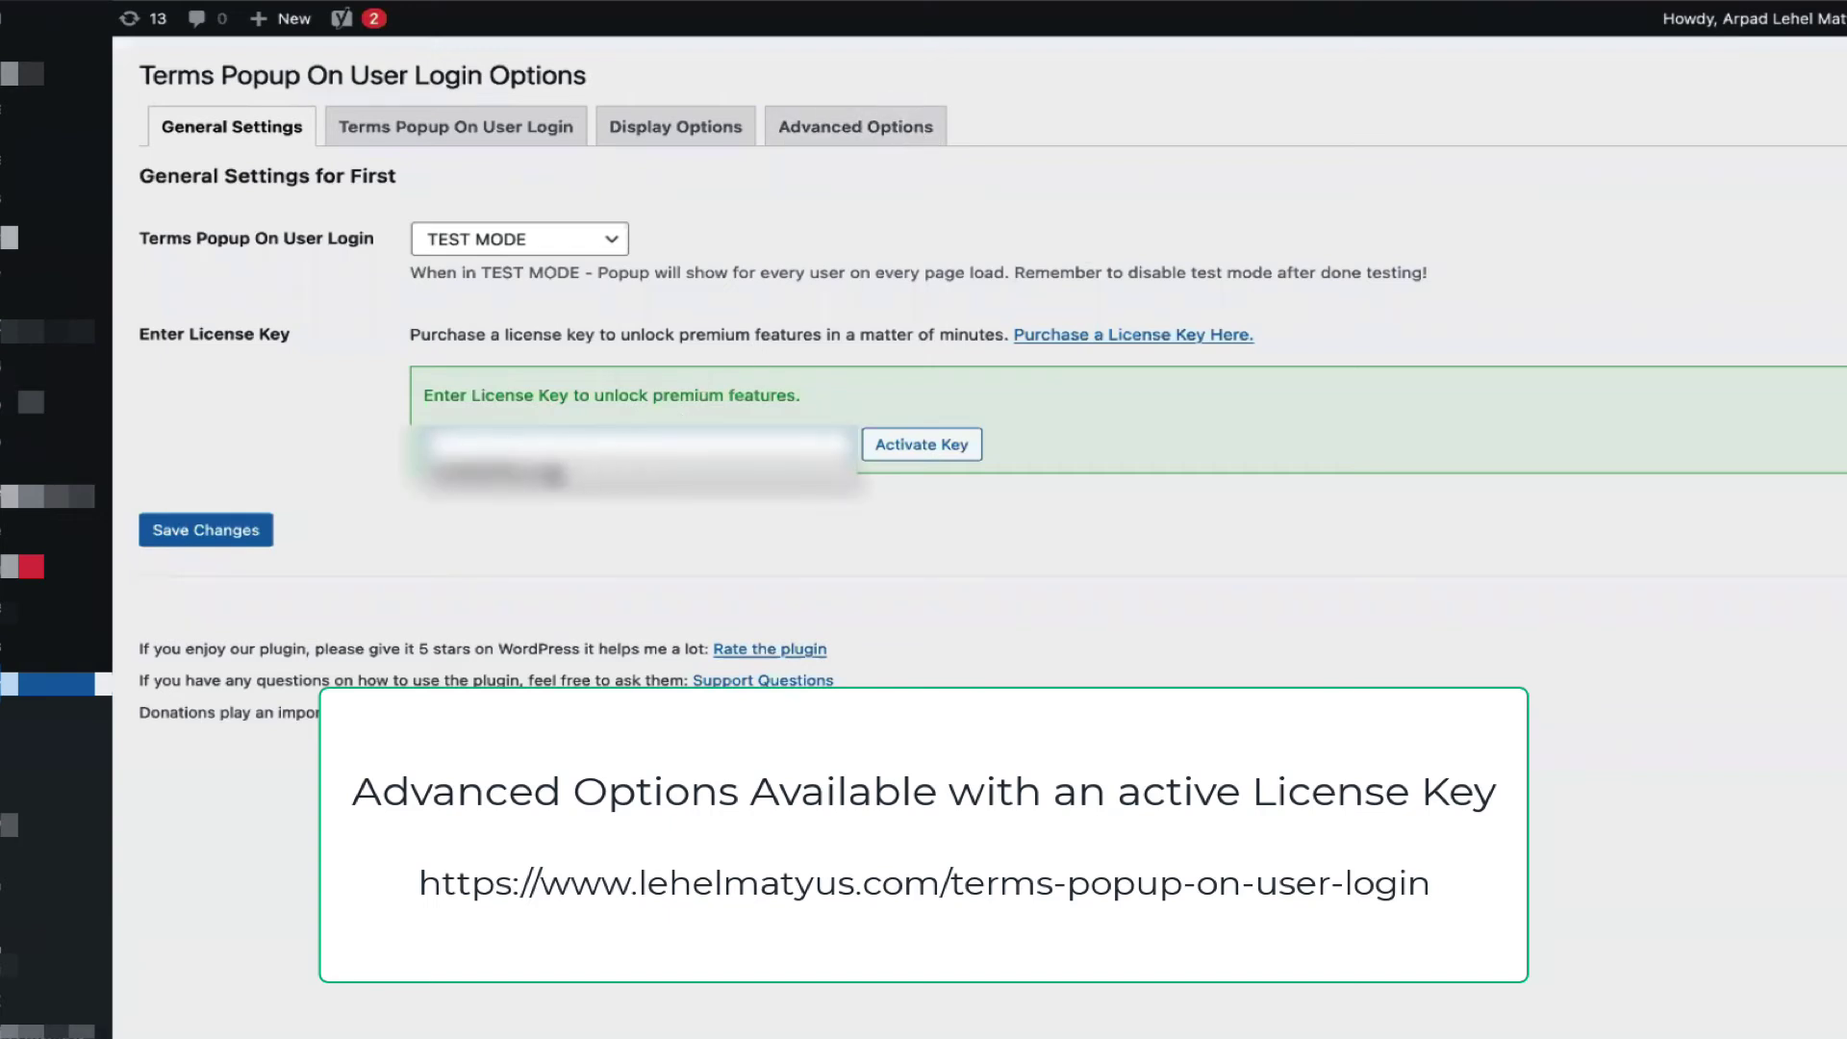
pyautogui.click(555, 473)
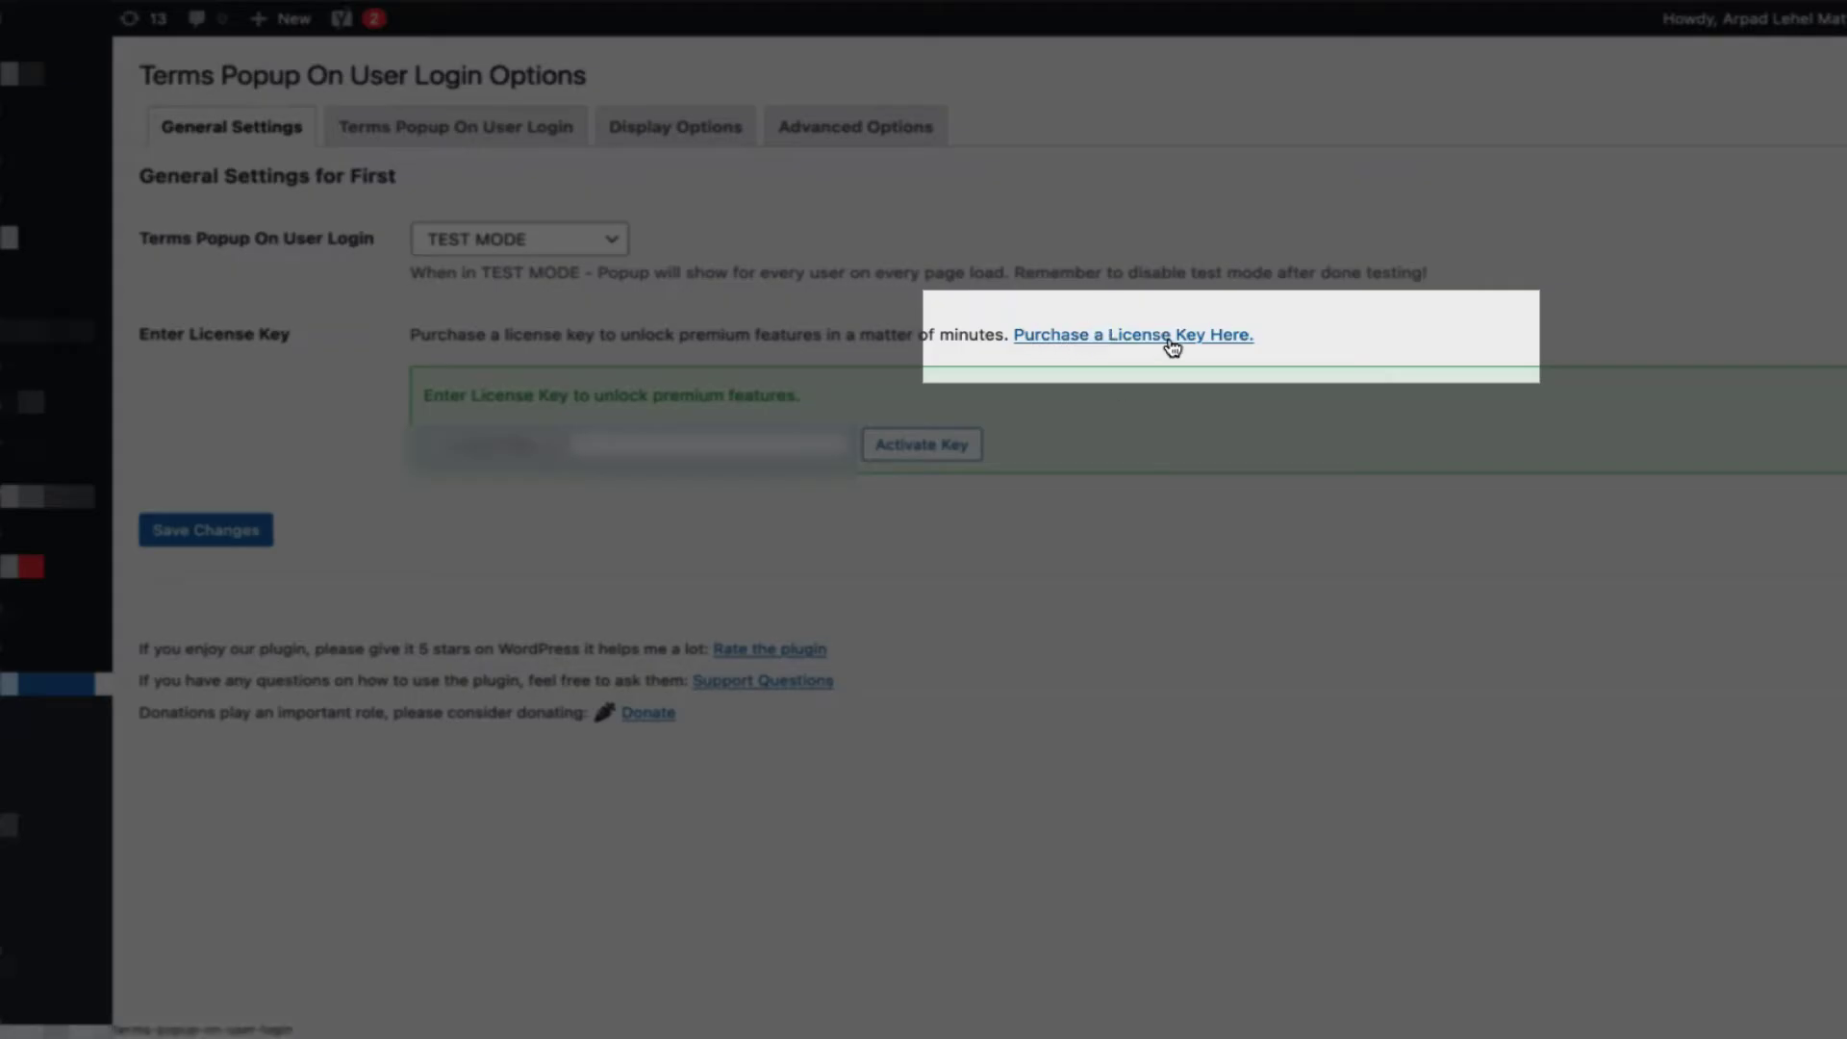
pyautogui.click(938, 450)
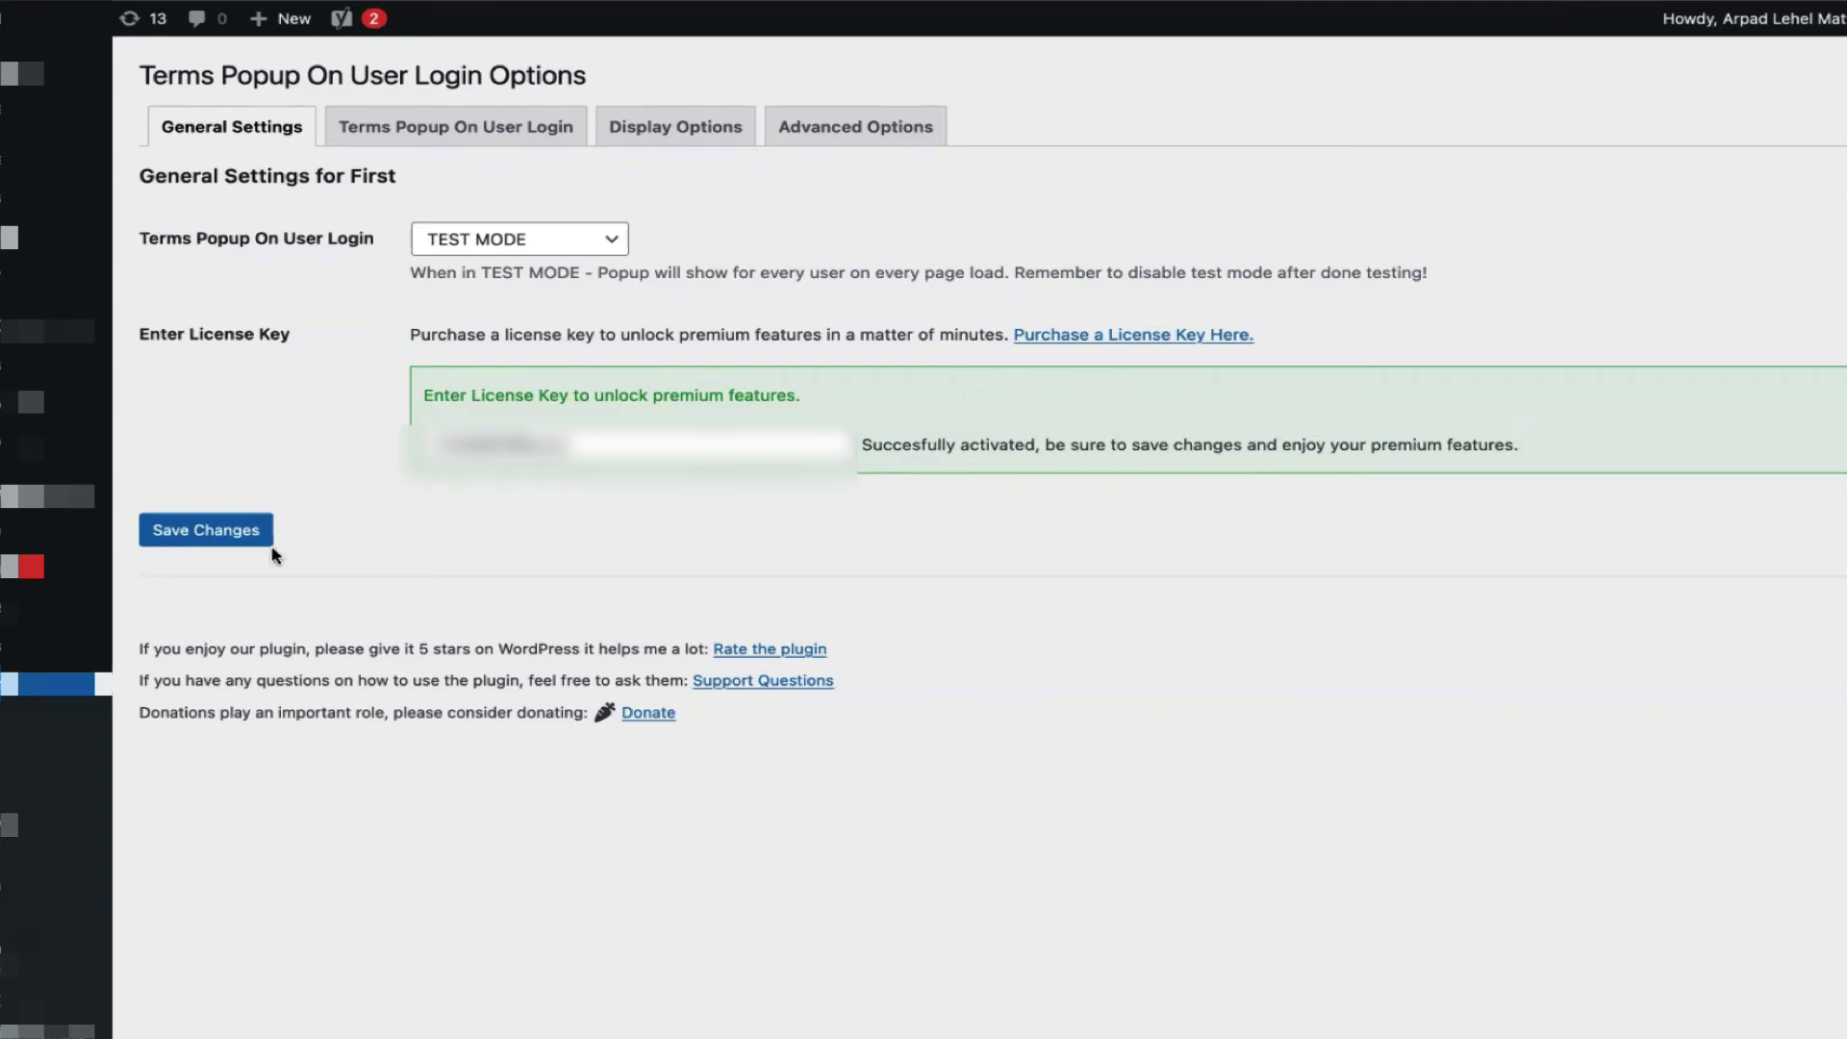
pyautogui.click(199, 544)
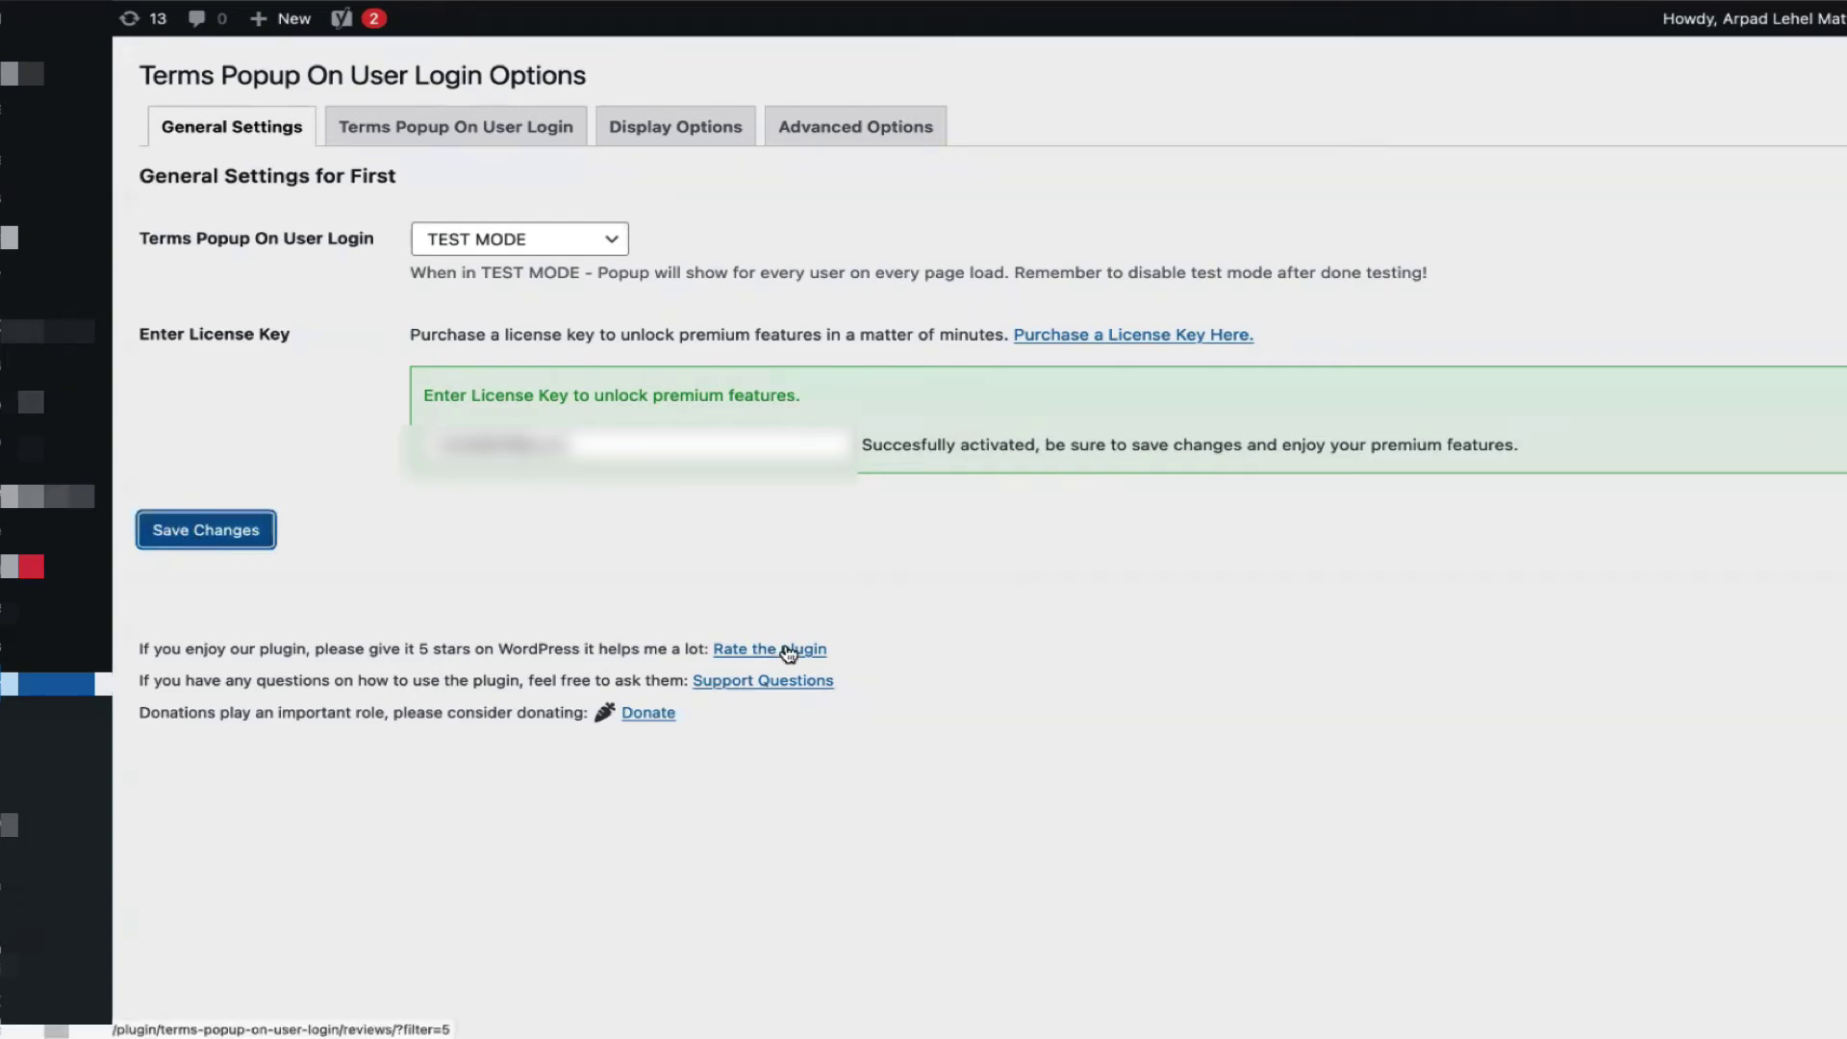
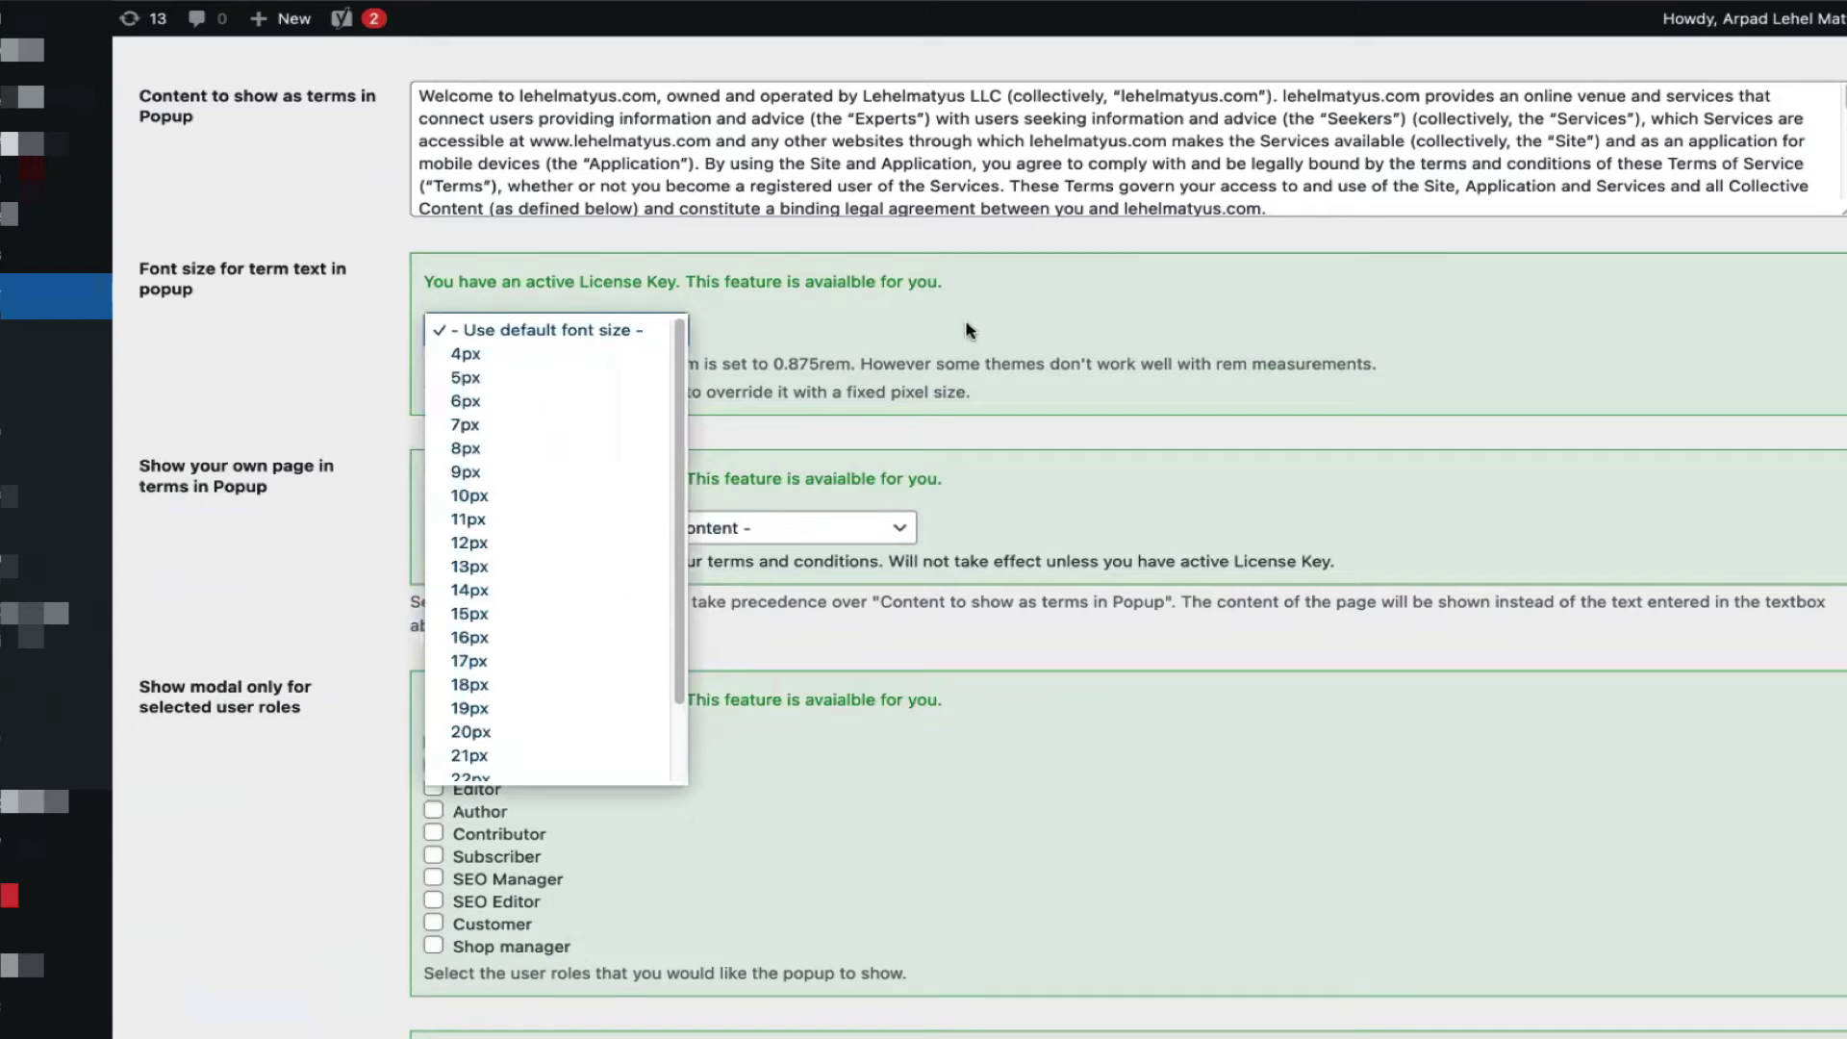
# Step: Leave the terms font size at its default and select the "Terms of Service" page as the popup content
pyautogui.click(969, 330)
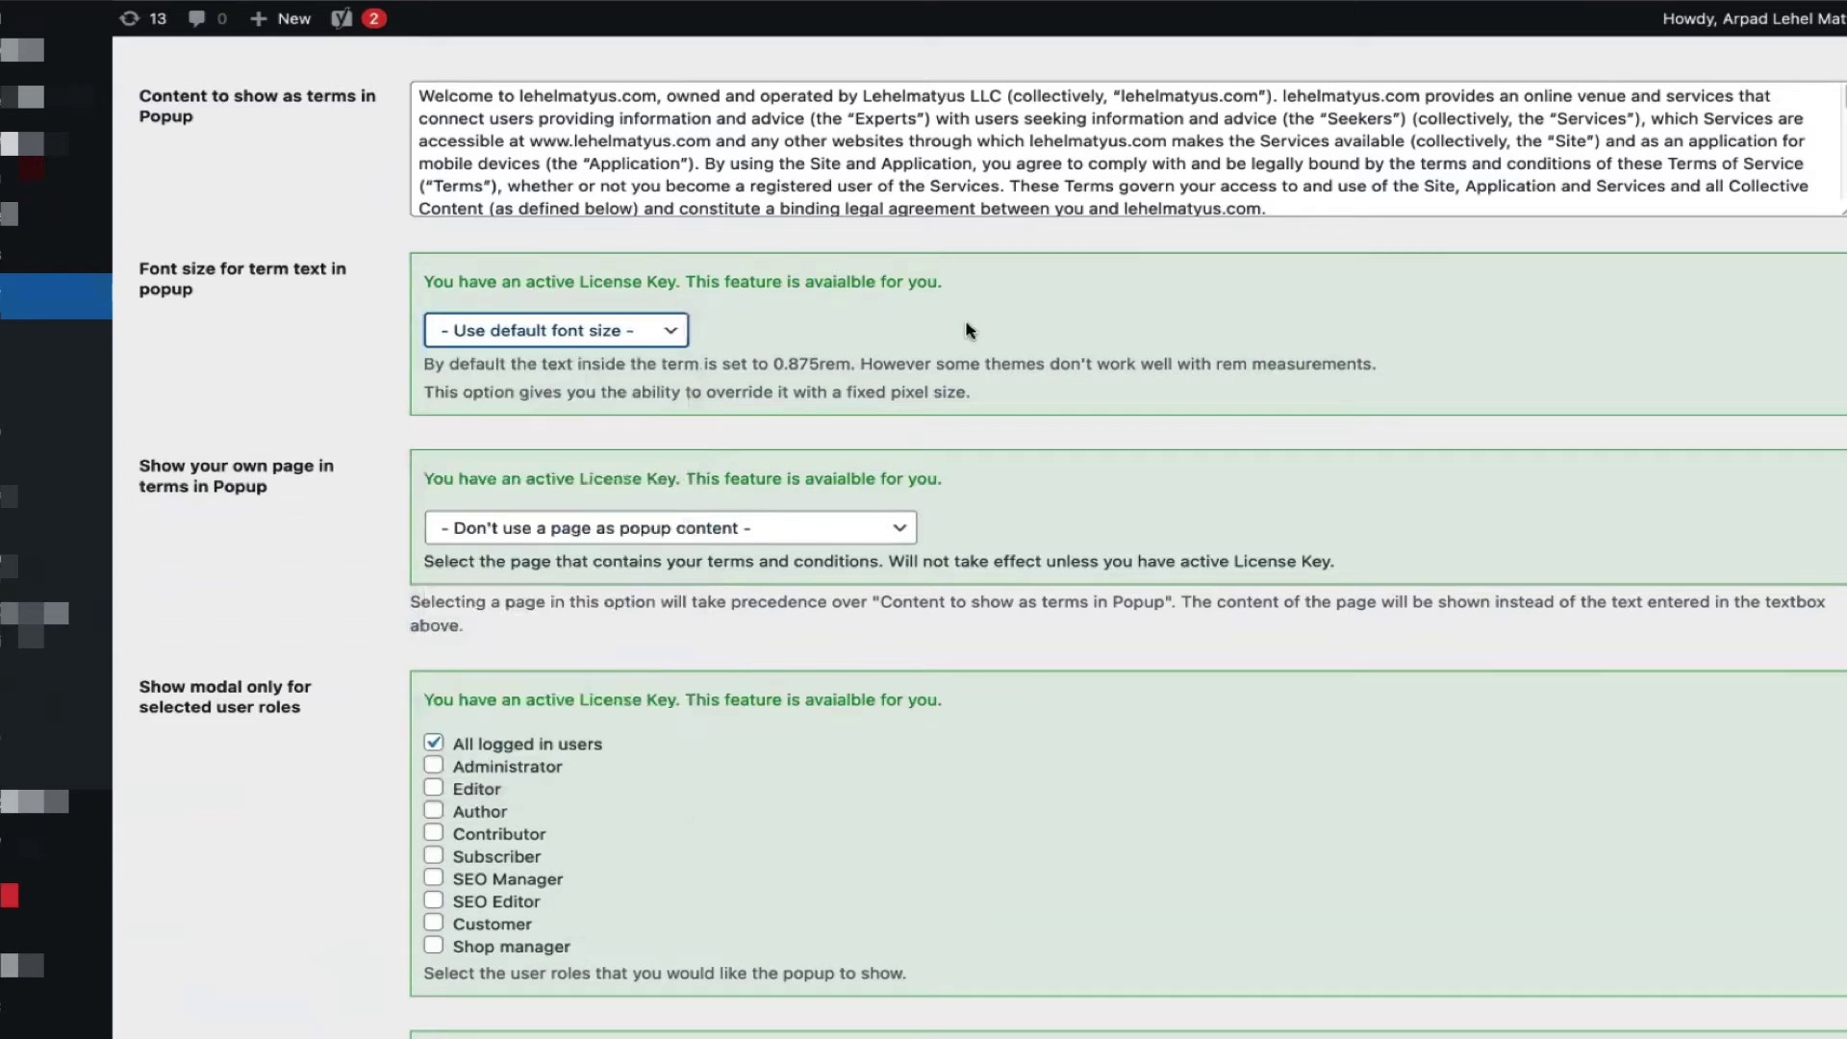
pyautogui.moveTo(692, 118); pyautogui.dragTo(931, 165)
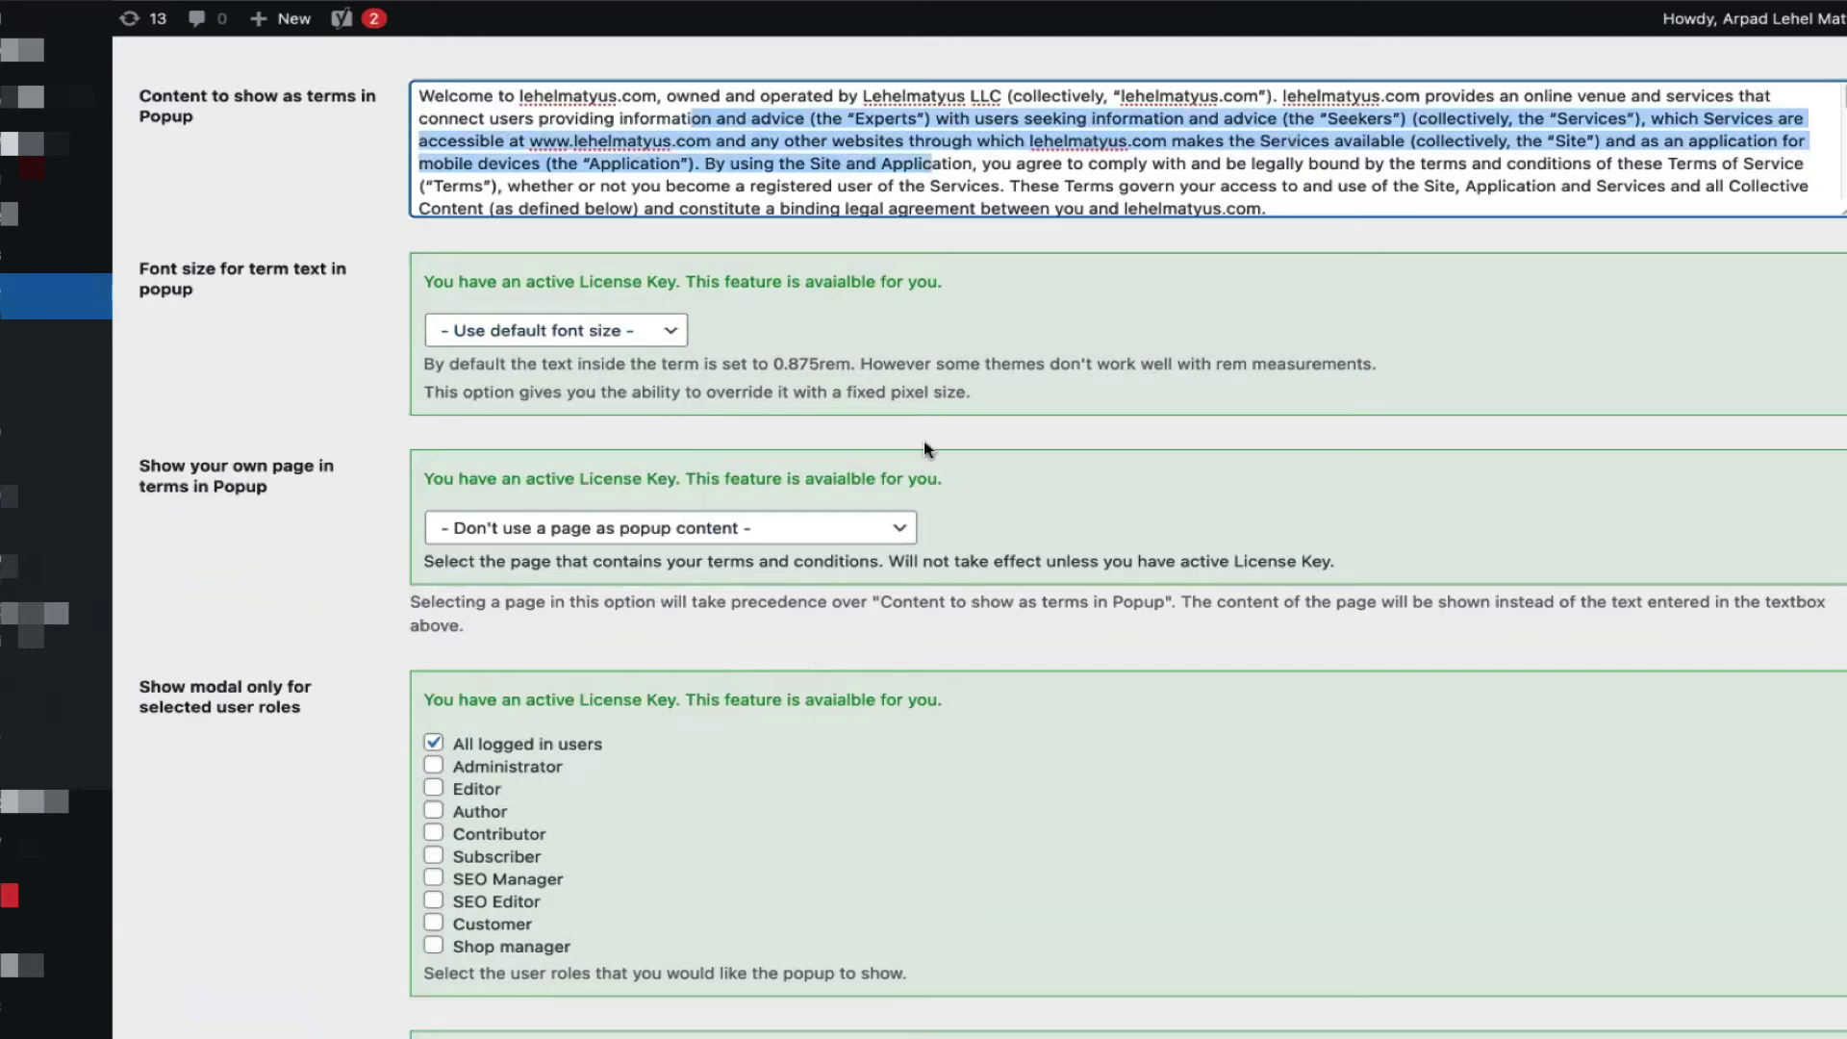
pyautogui.click(866, 534)
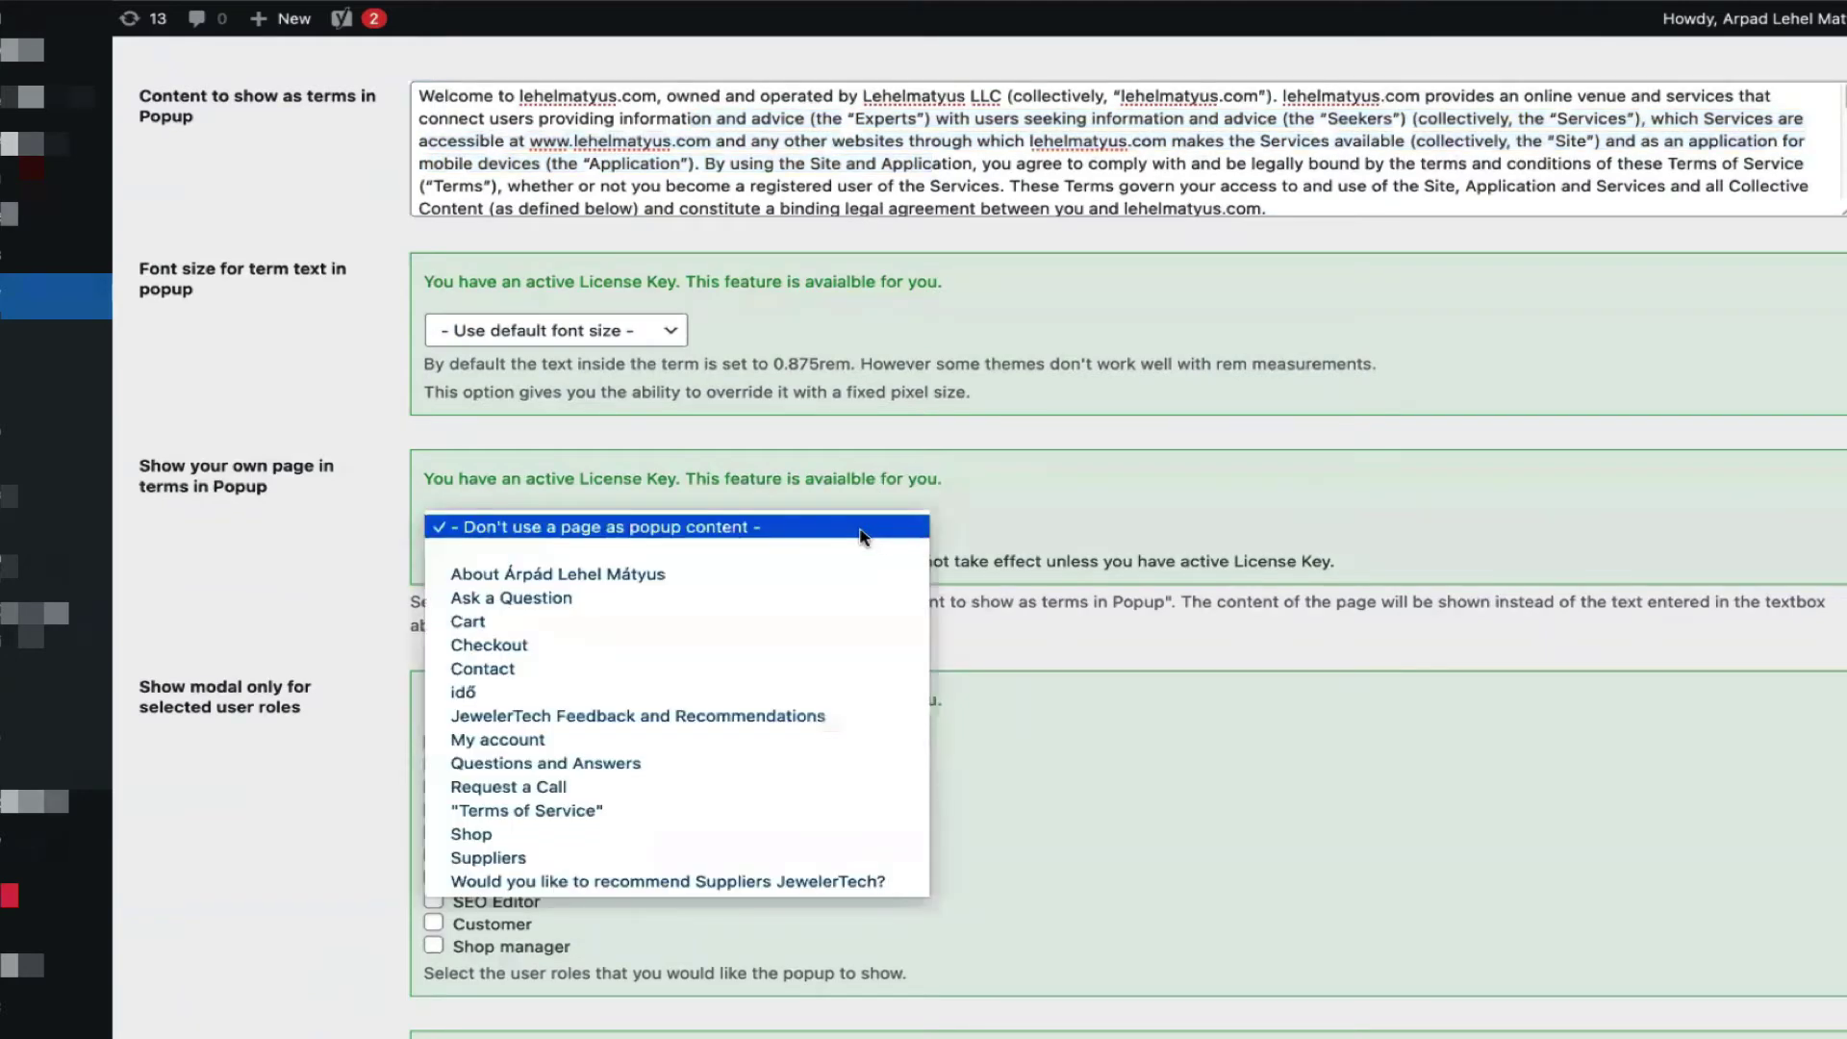
pyautogui.click(572, 817)
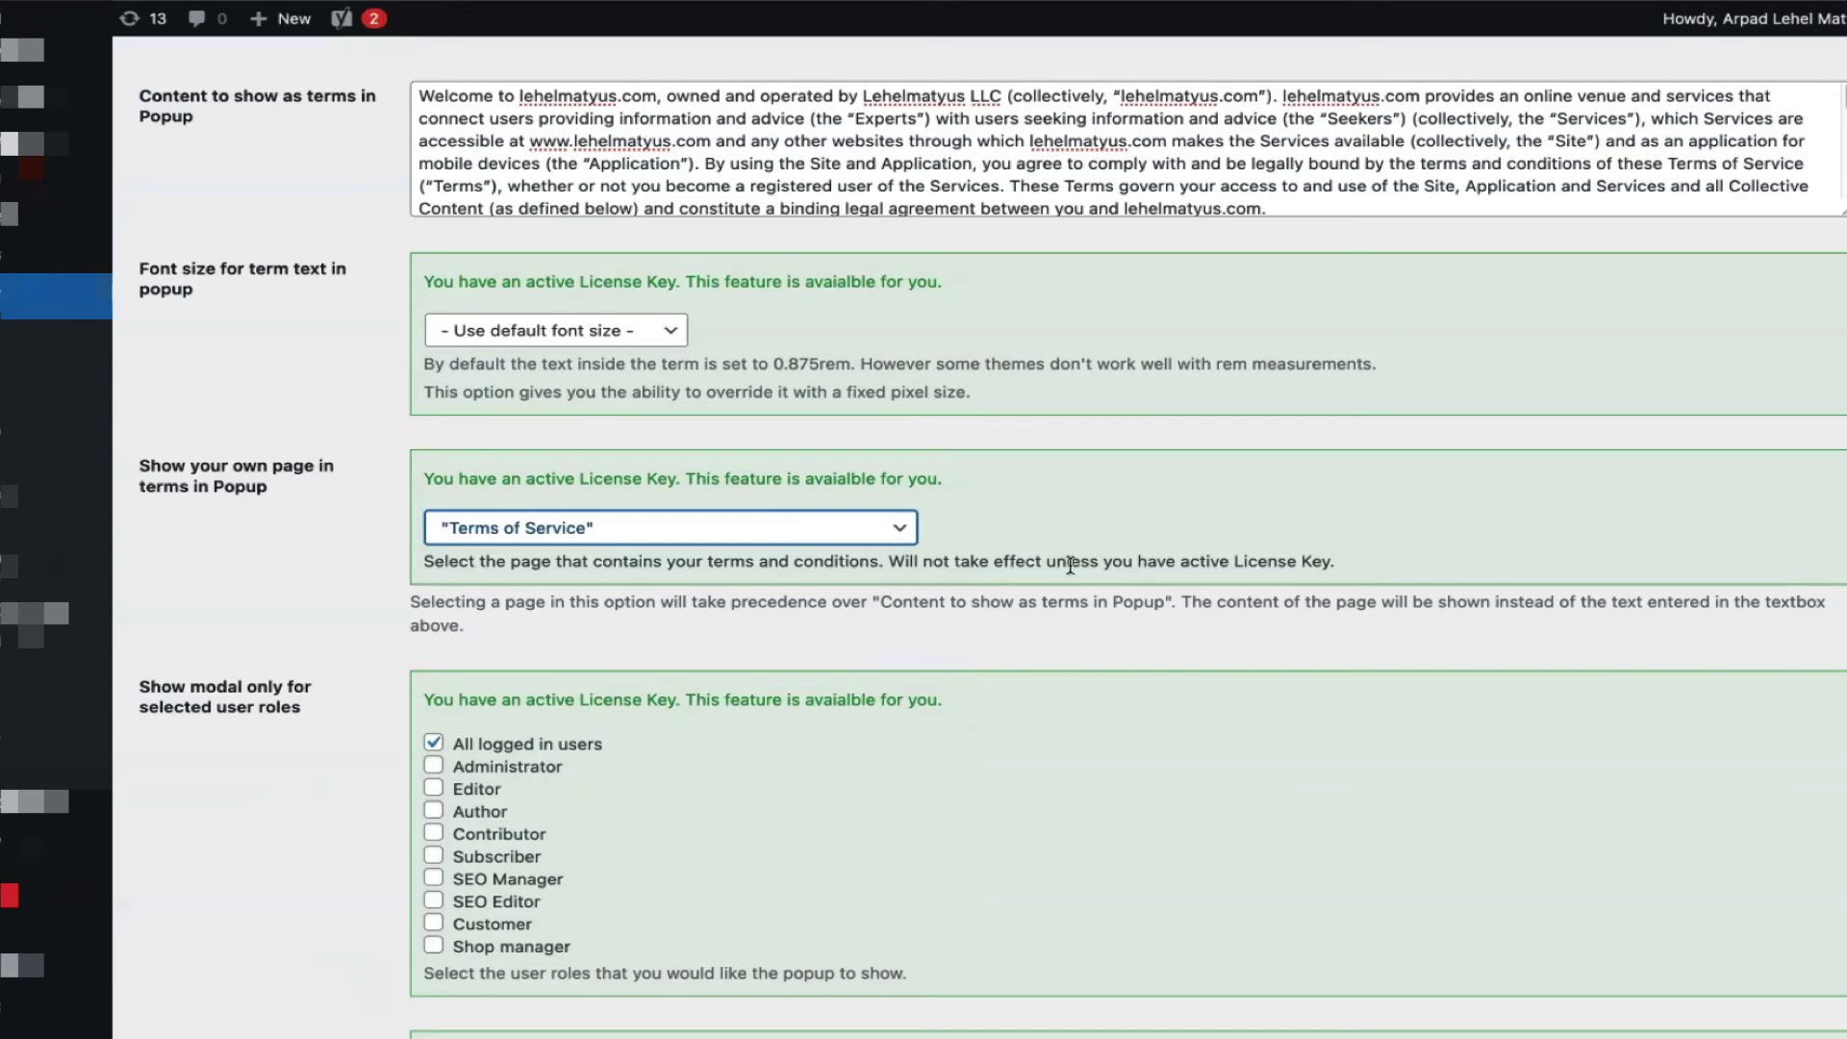
# Step: Restrict the popup to the Contributor and Subscriber roles instead of all logged in users
pyautogui.scroll(-3, 1068, 606)
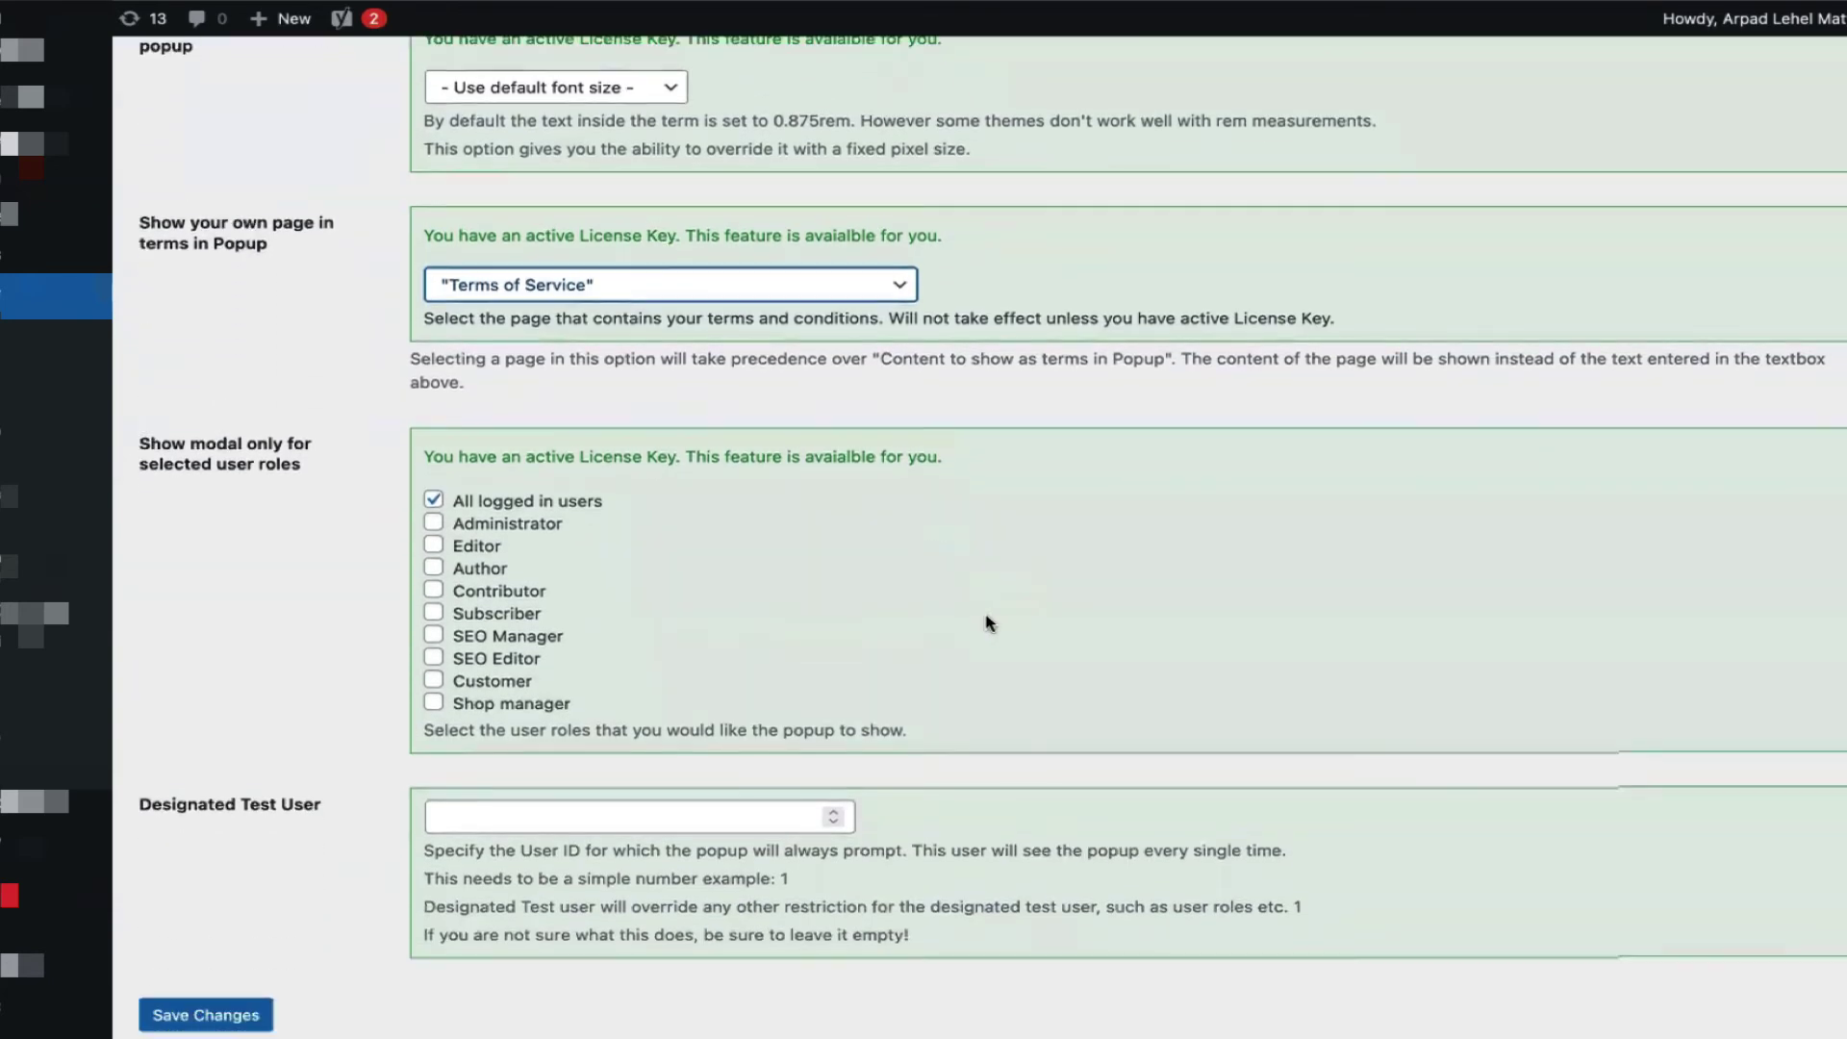
pyautogui.scroll(-1, 968, 616)
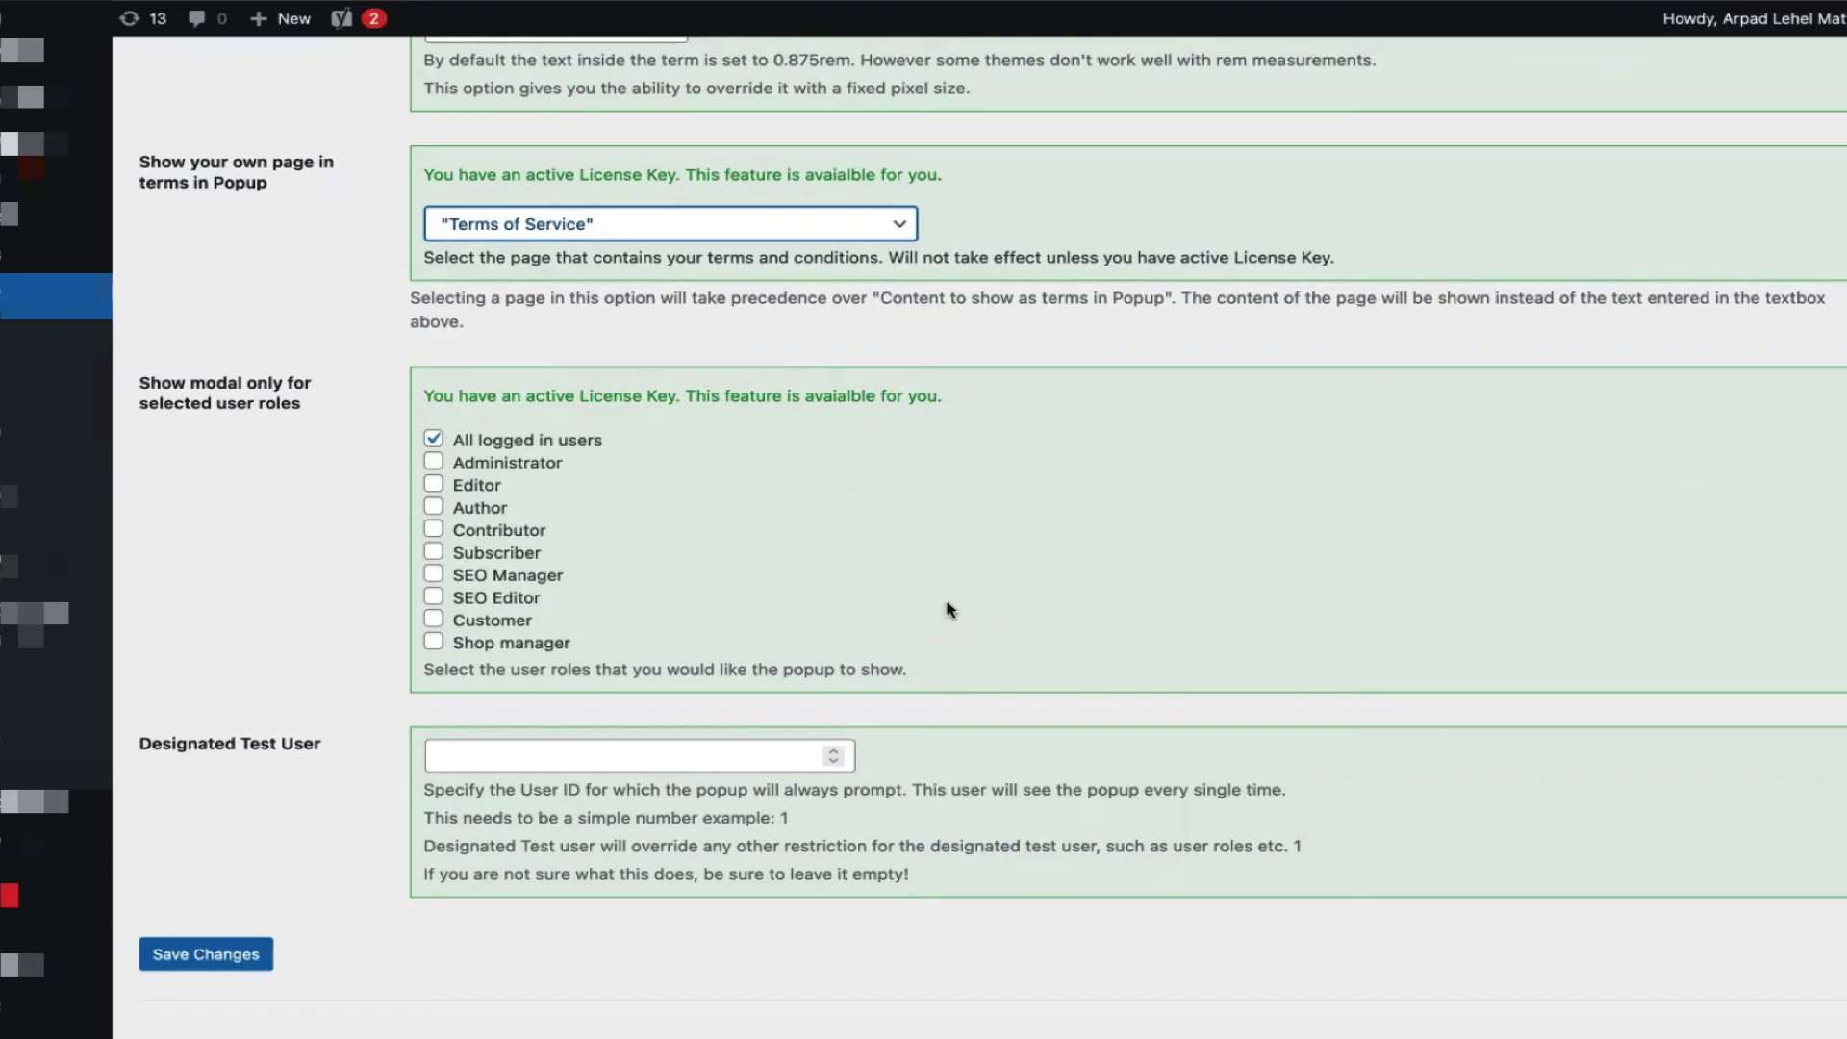
pyautogui.click(434, 463)
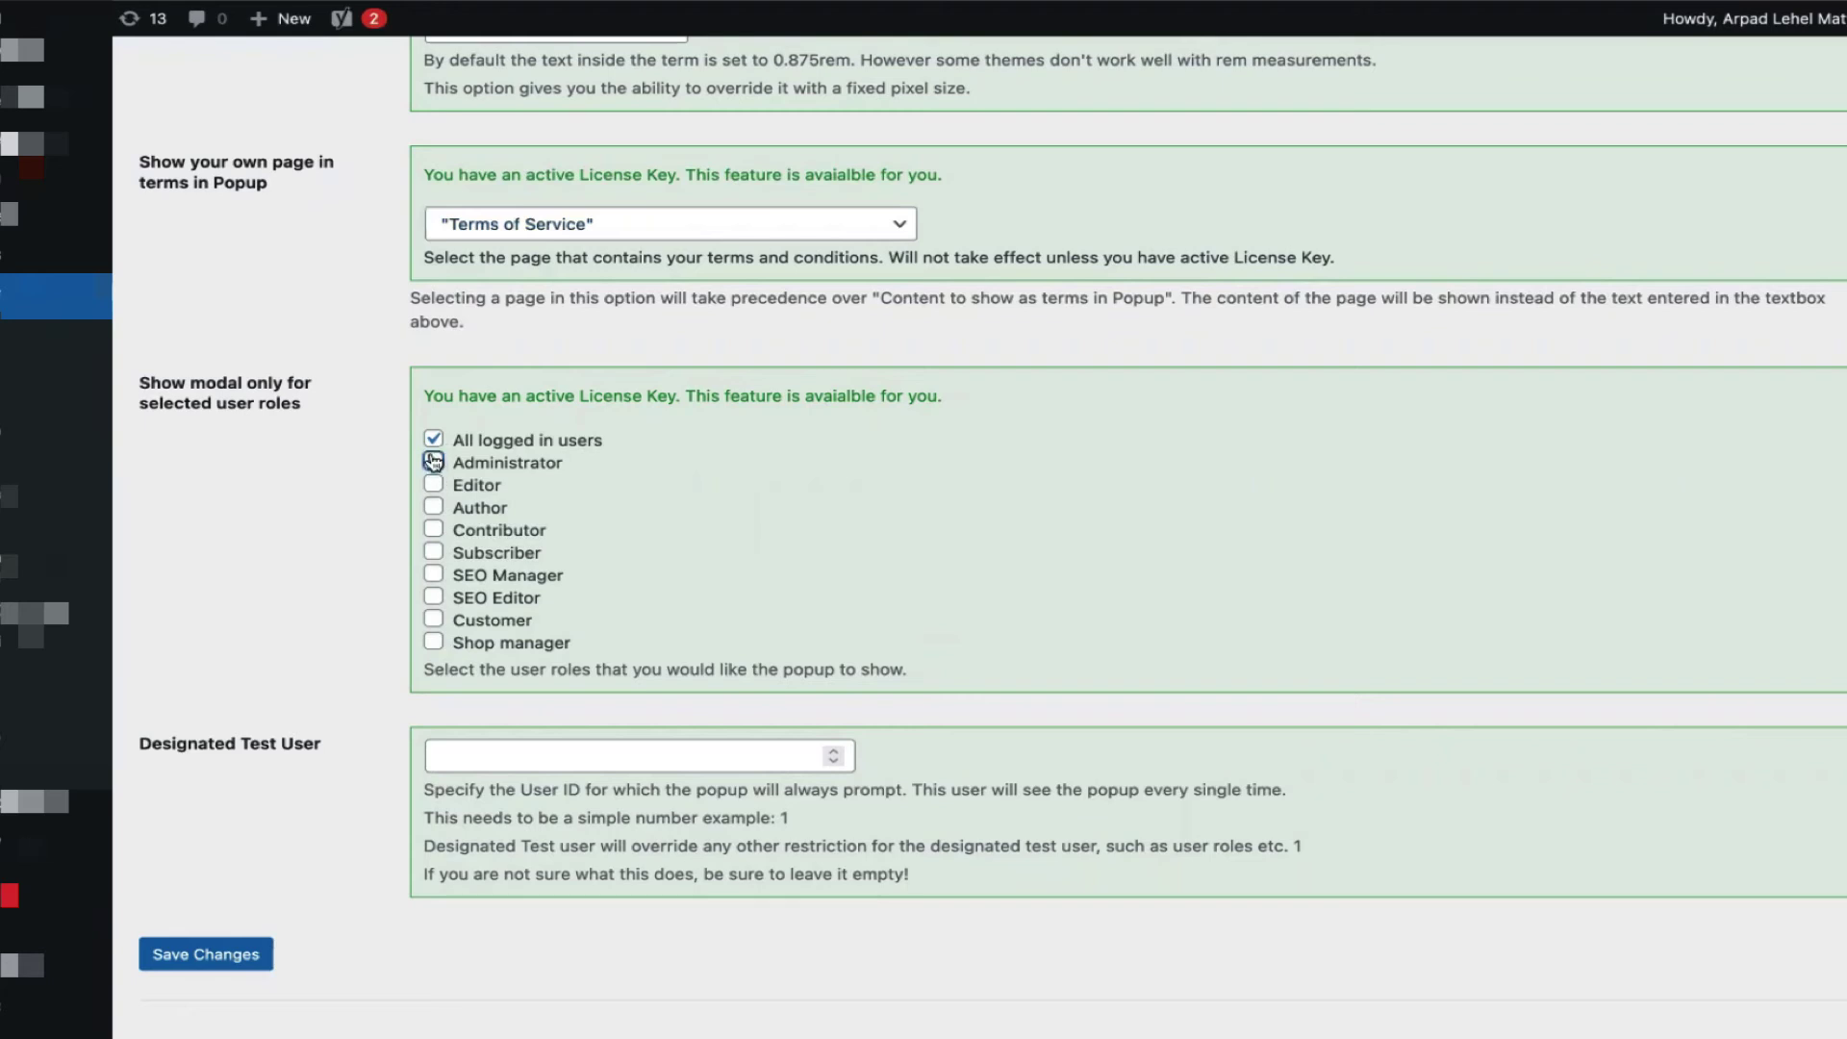
pyautogui.click(434, 553)
pyautogui.click(434, 439)
pyautogui.click(433, 529)
# Step: Read the Designated Test User instructions and set the test user ID to 1
pyautogui.moveTo(140, 745); pyautogui.dragTo(337, 744)
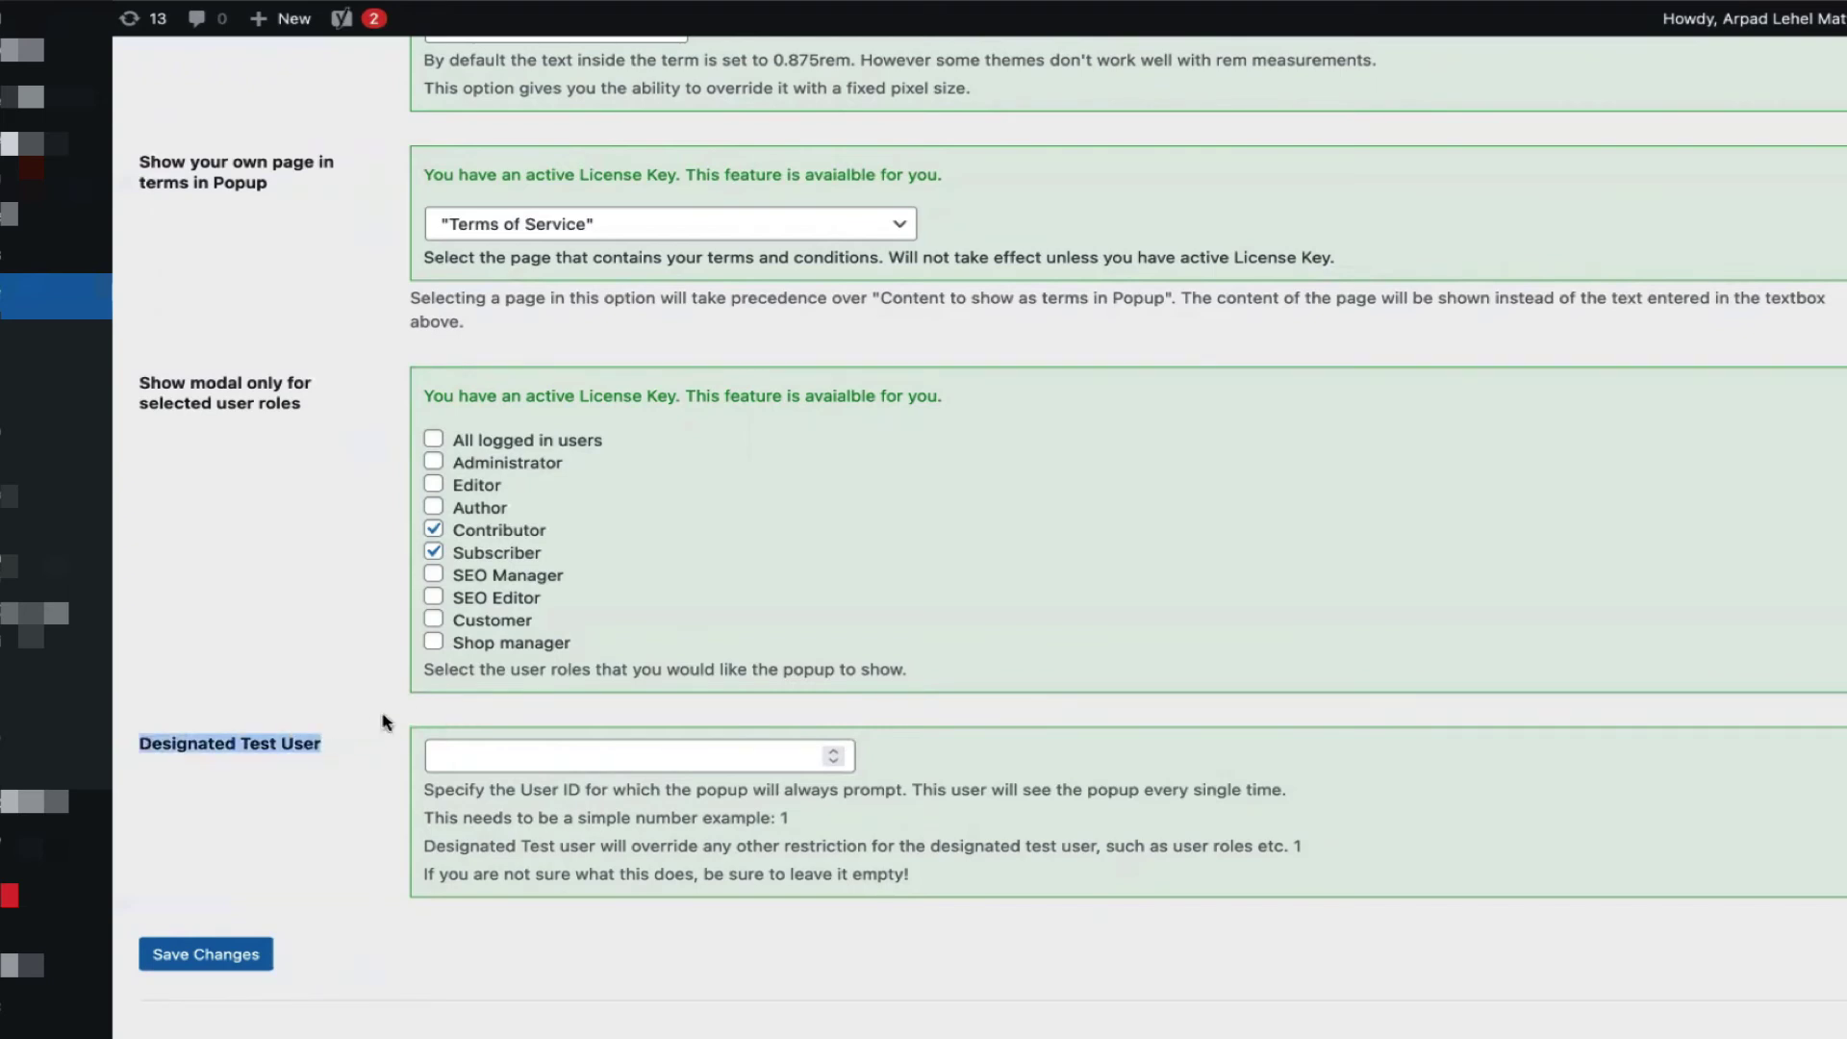
pyautogui.click(300, 704)
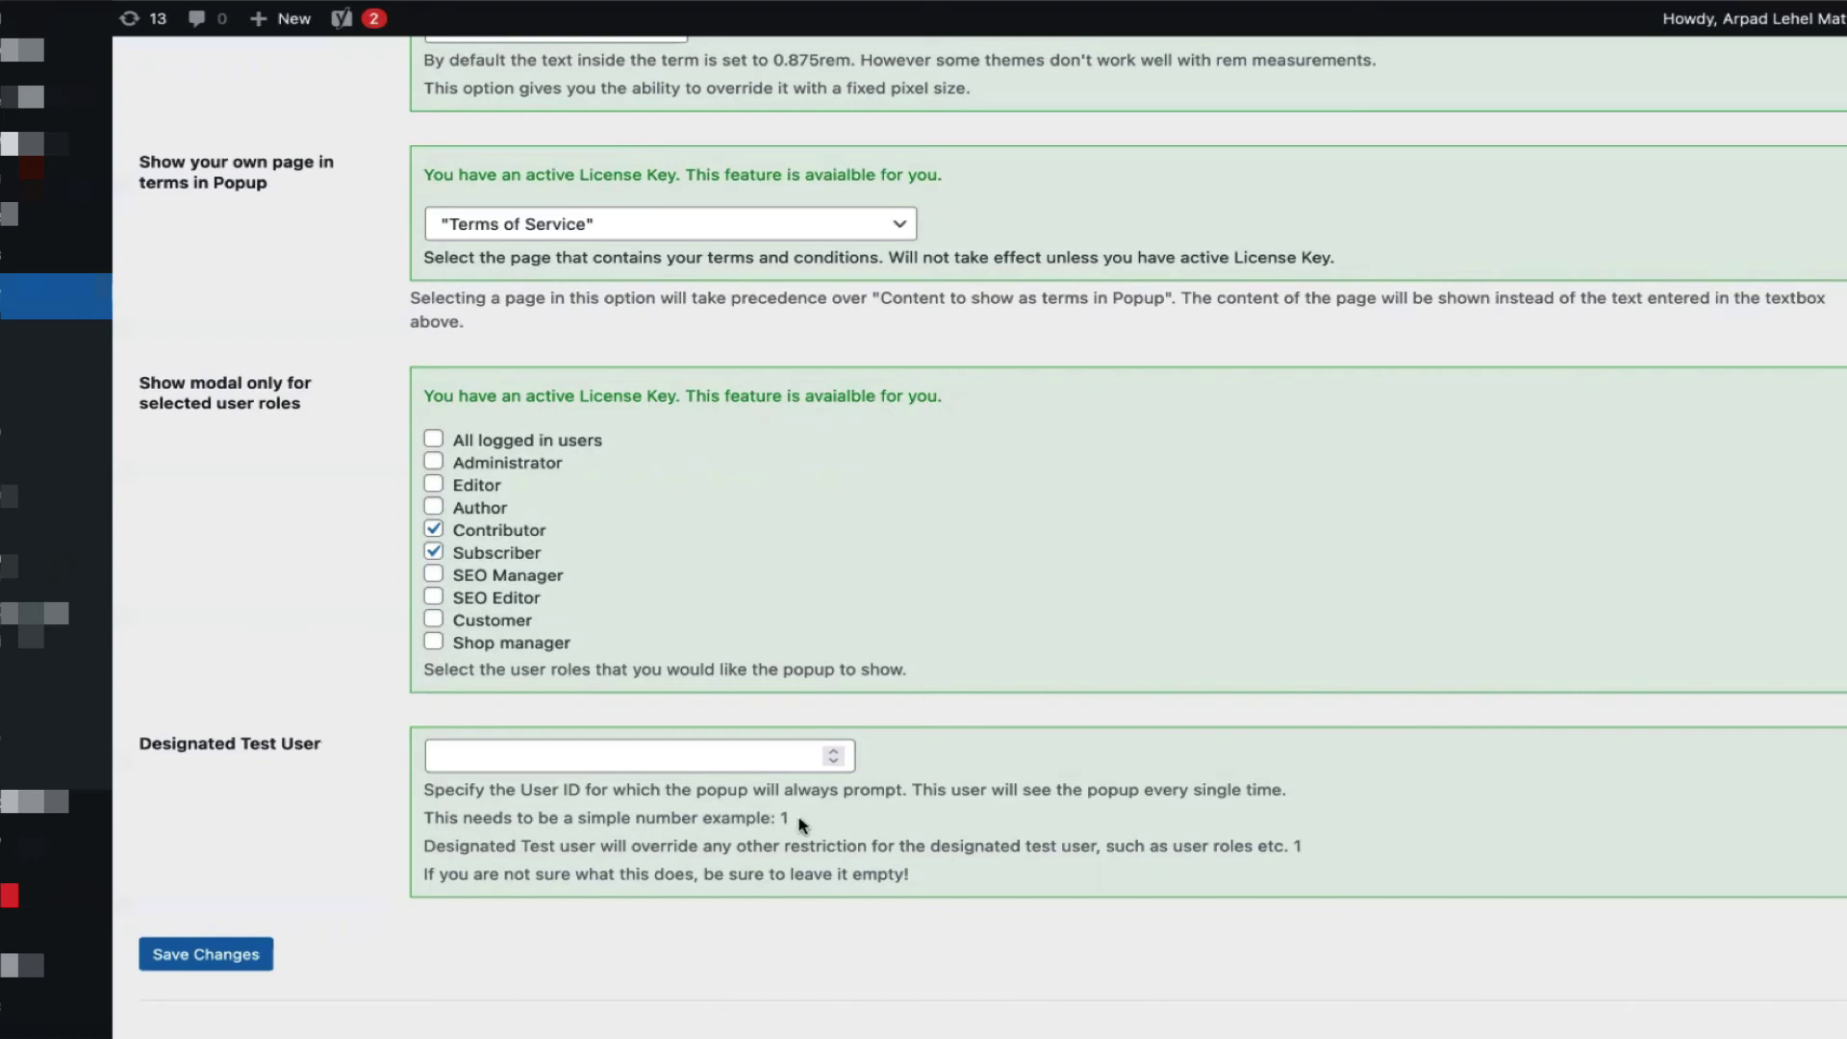
pyautogui.moveTo(796, 823); pyautogui.dragTo(406, 822)
pyautogui.click(856, 824)
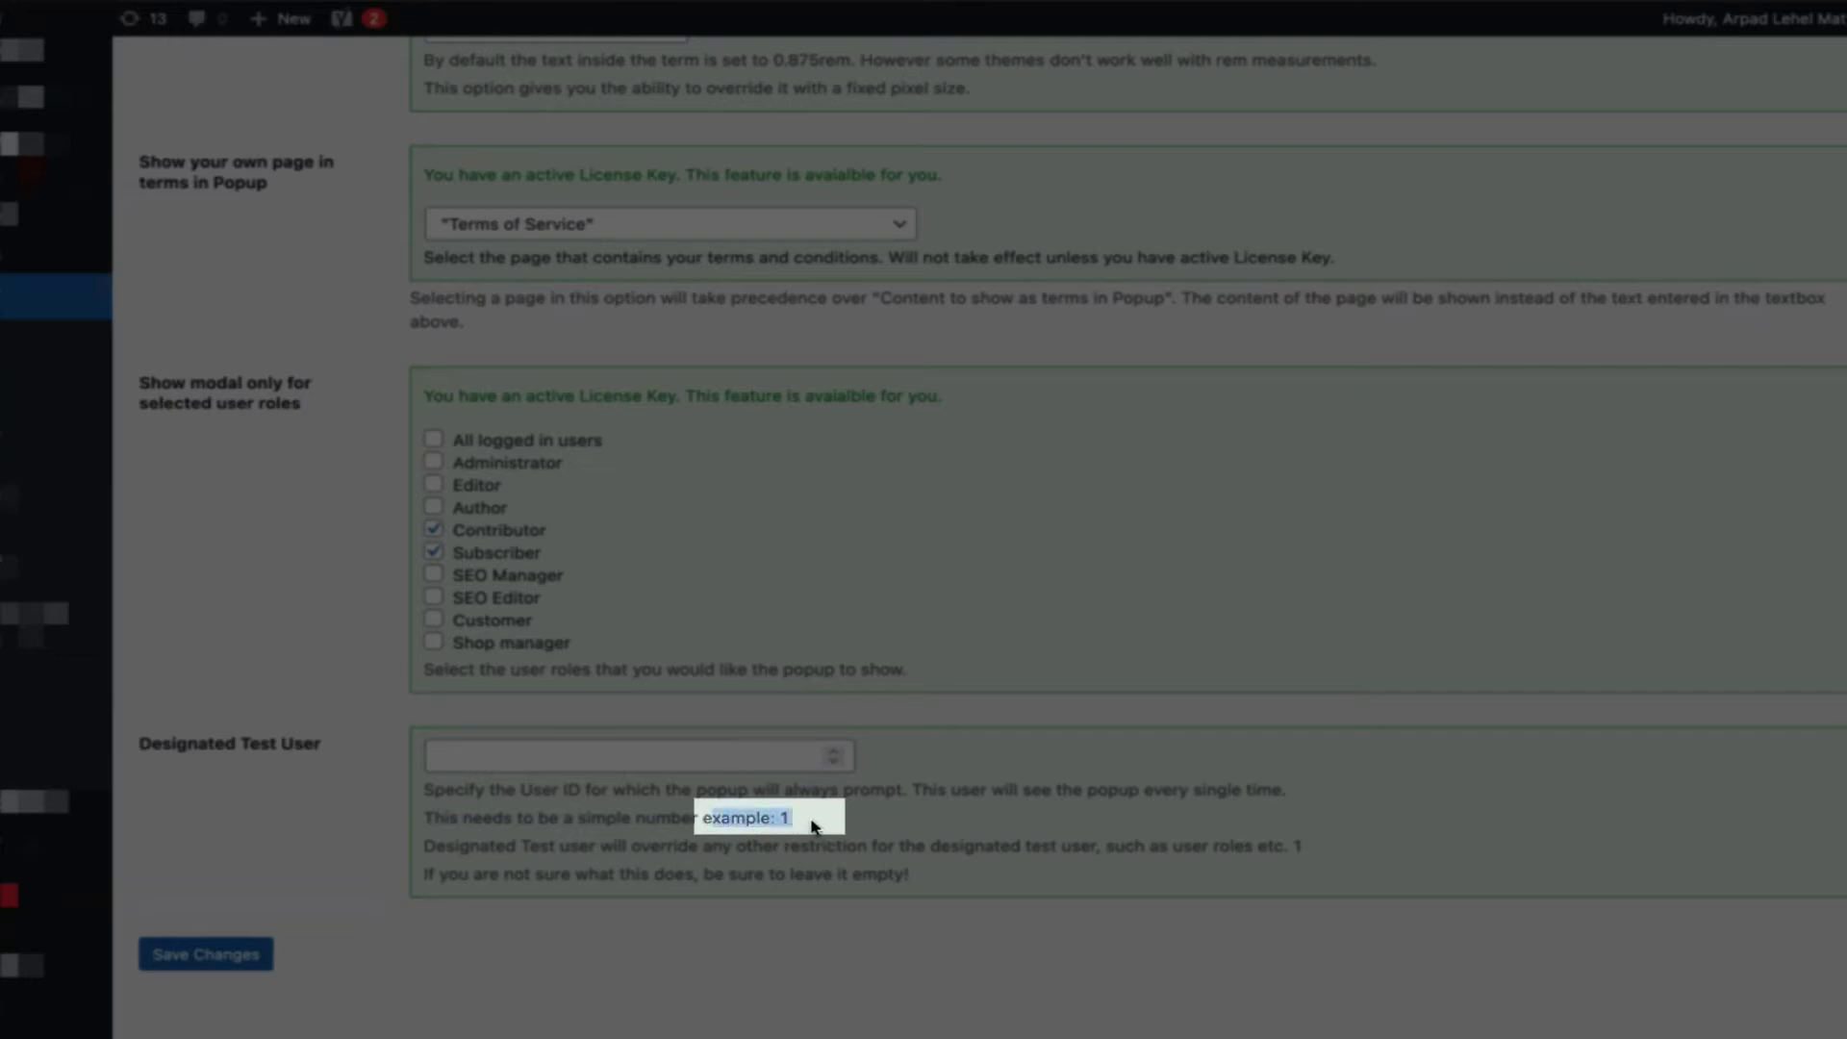
pyautogui.click(655, 760)
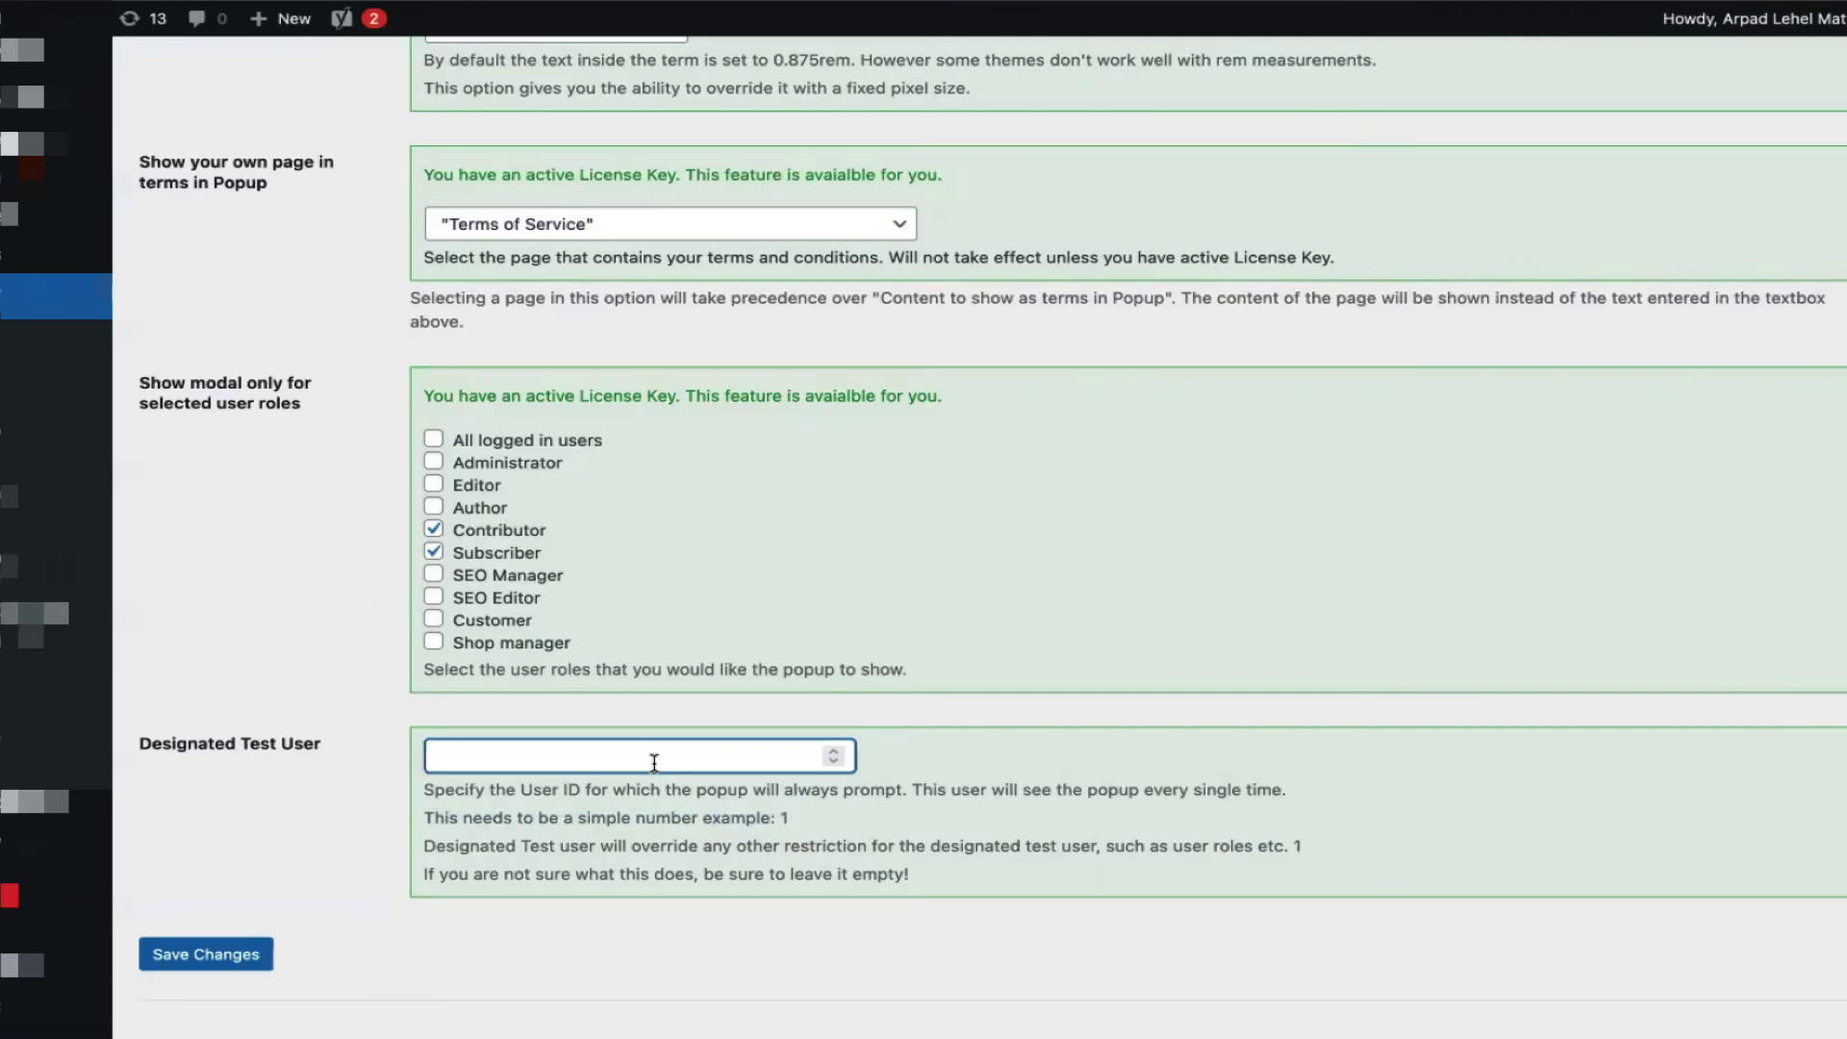
pyautogui.write('1')
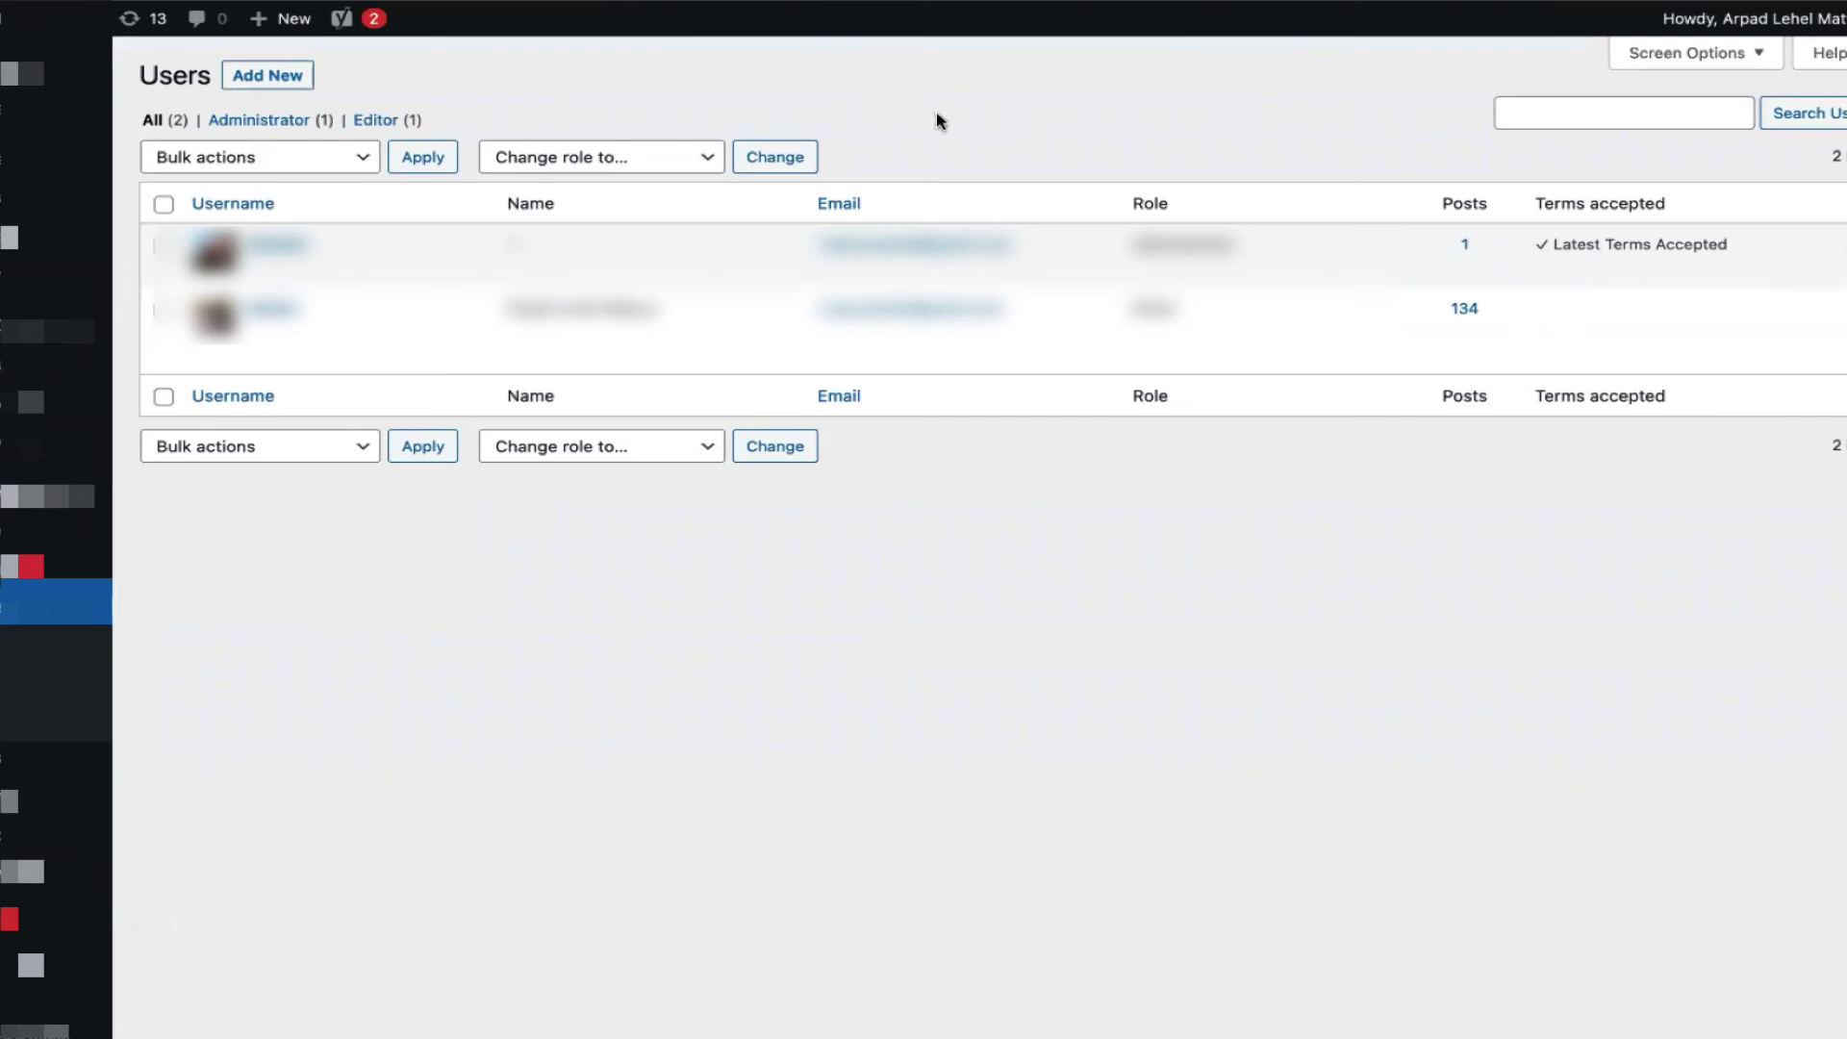
# Step: Check the Terms accepted column in the Users list and open the first listed user's profile
pyautogui.moveTo(1737, 248); pyautogui.dragTo(1538, 244)
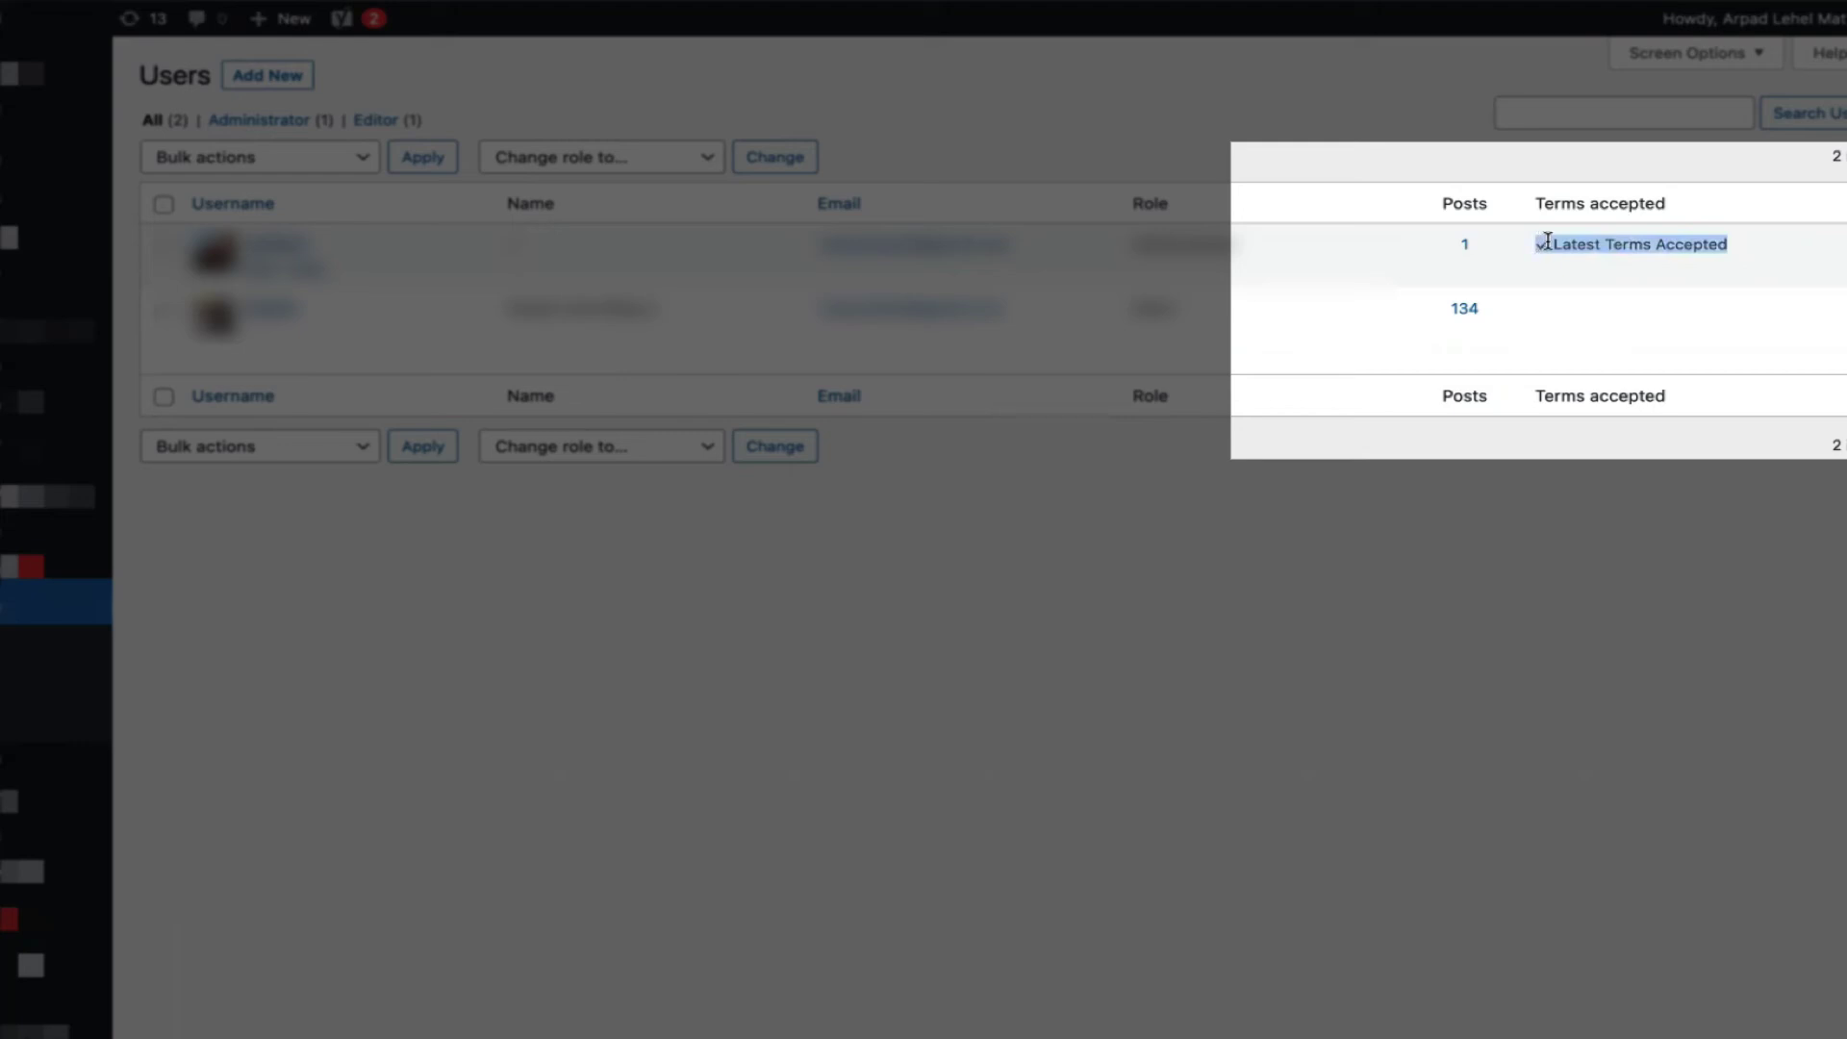
pyautogui.moveTo(279, 354)
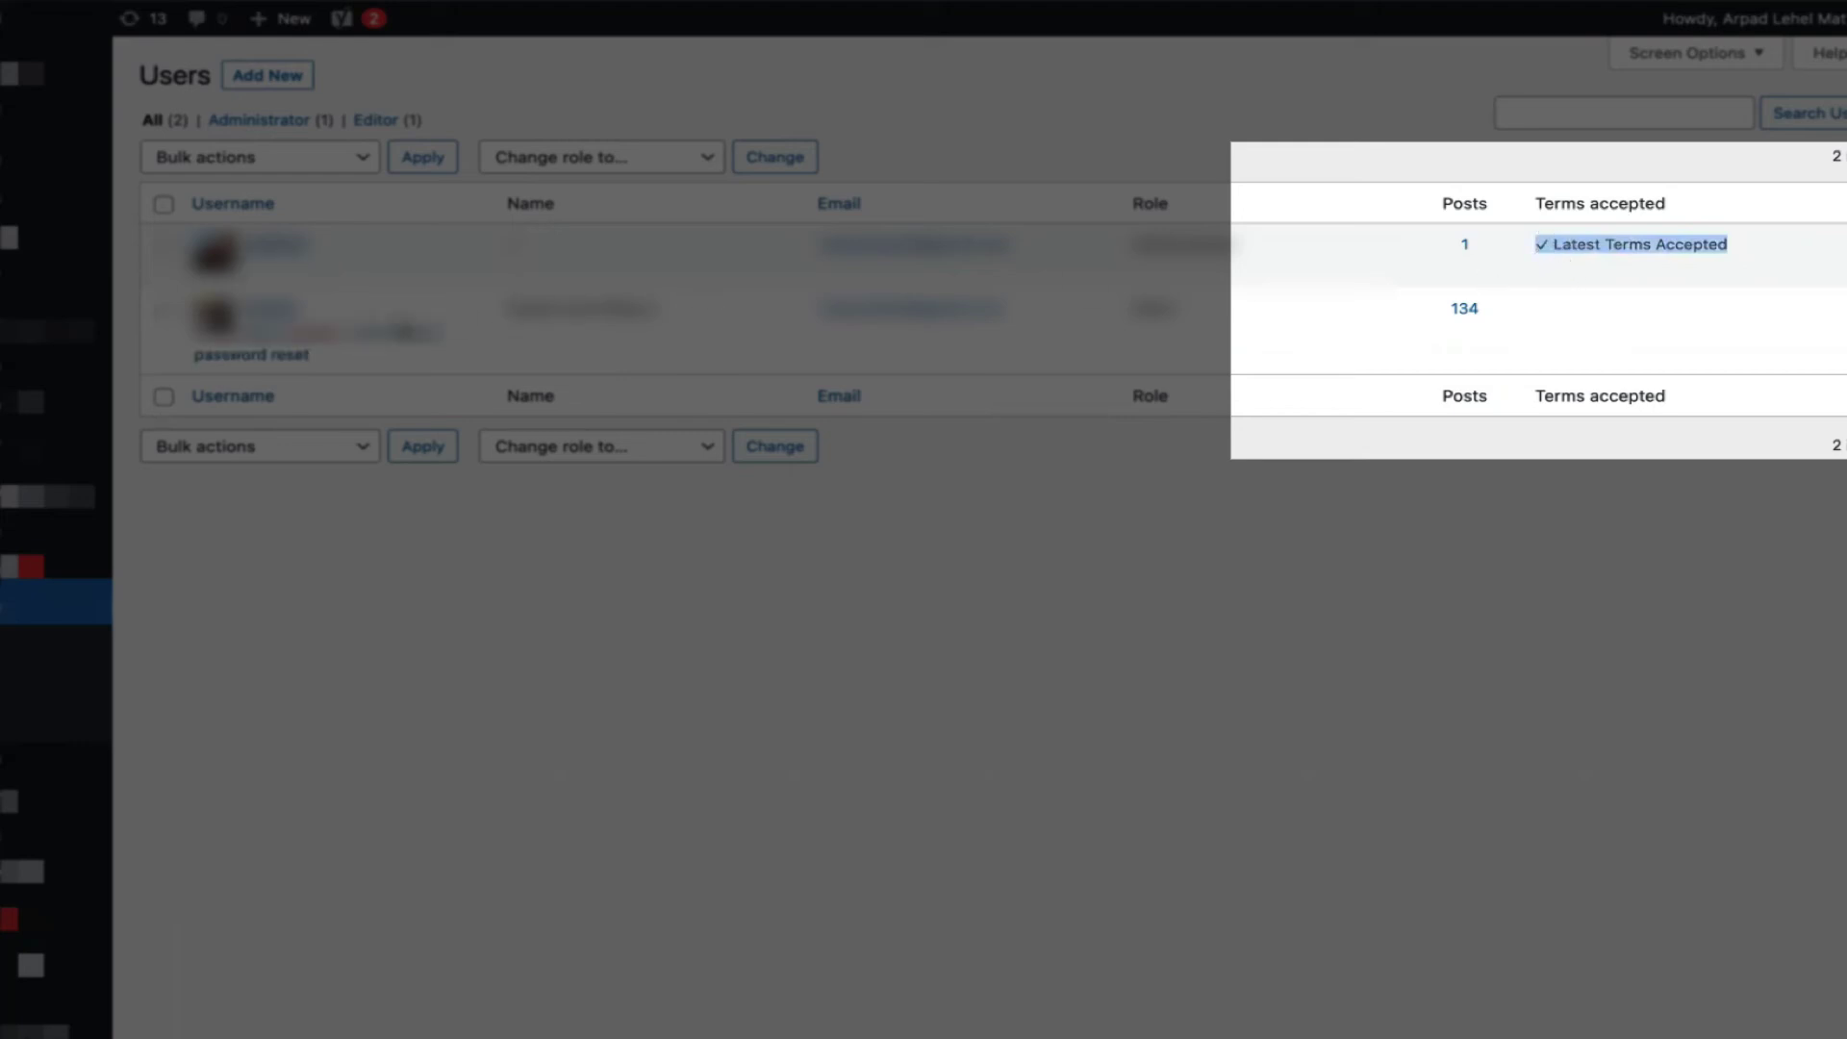
pyautogui.moveTo(277, 247)
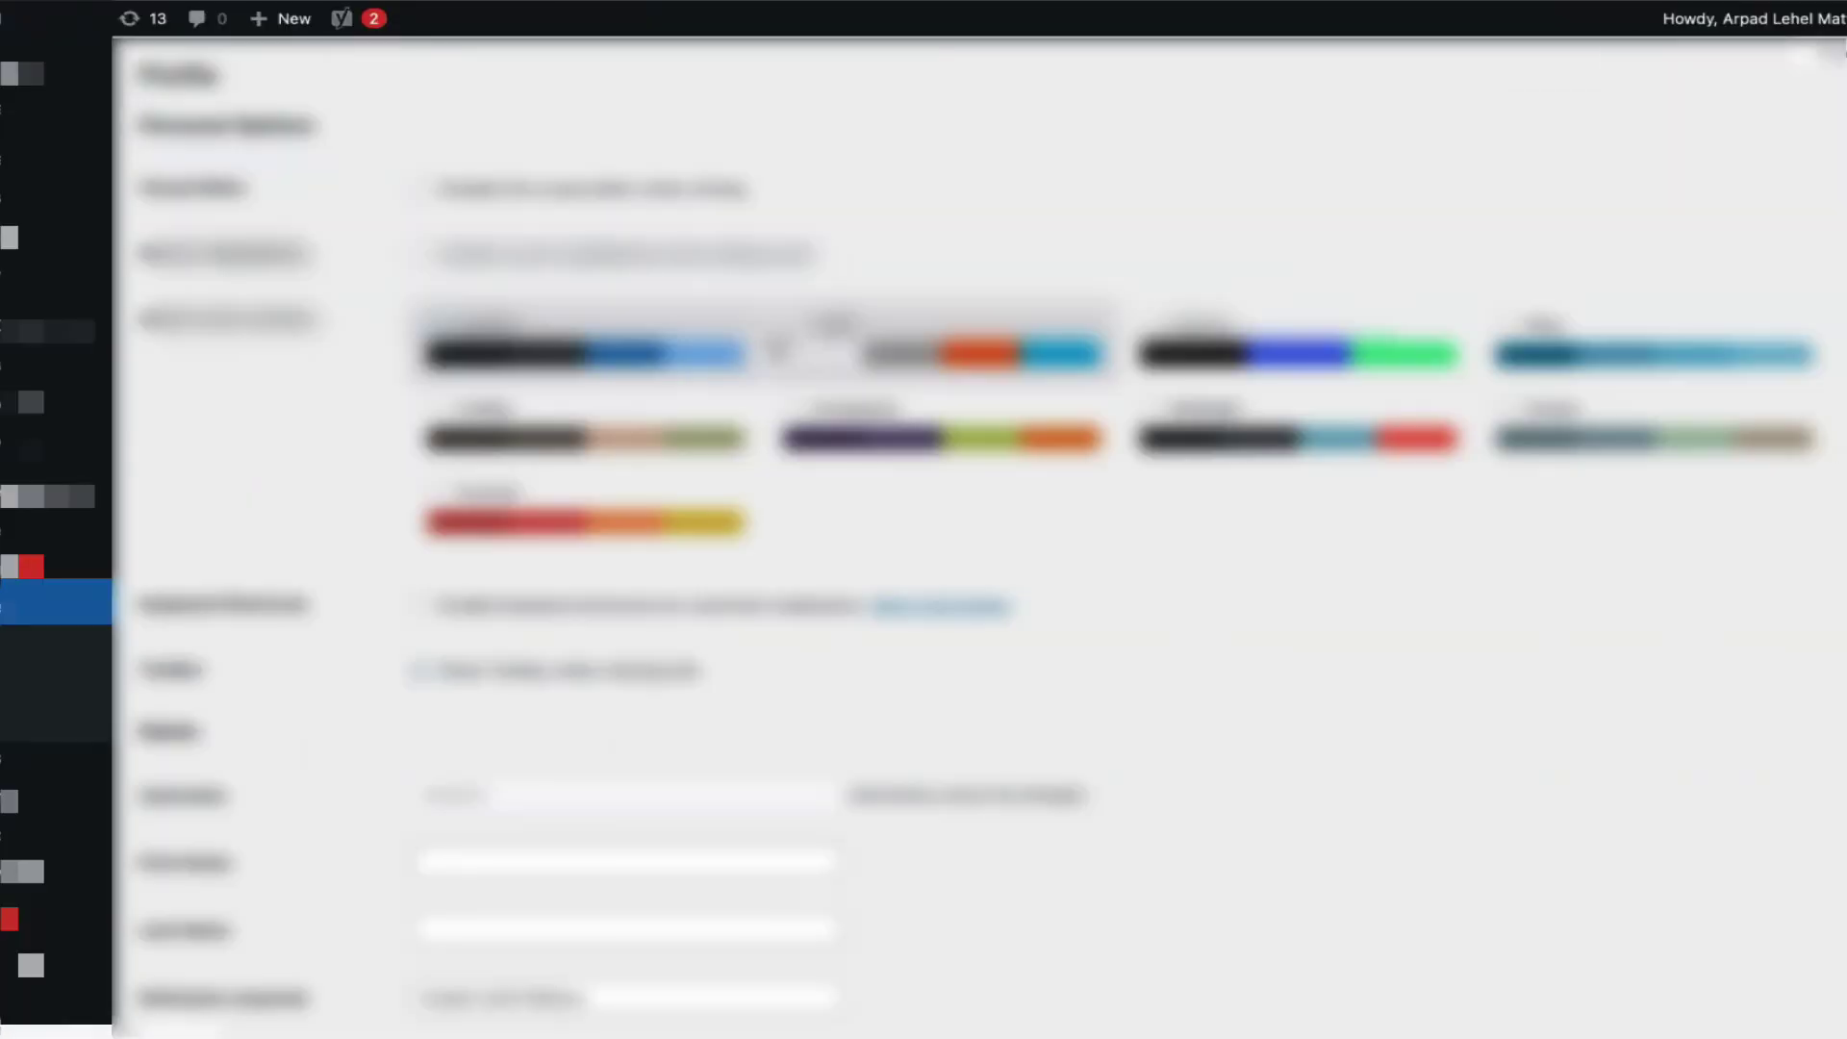
# Step: Examine the terms acceptance, acceptance date and action log preview in the profile's Terms Popup on User Login section
pyautogui.scroll(-15, 929, 491)
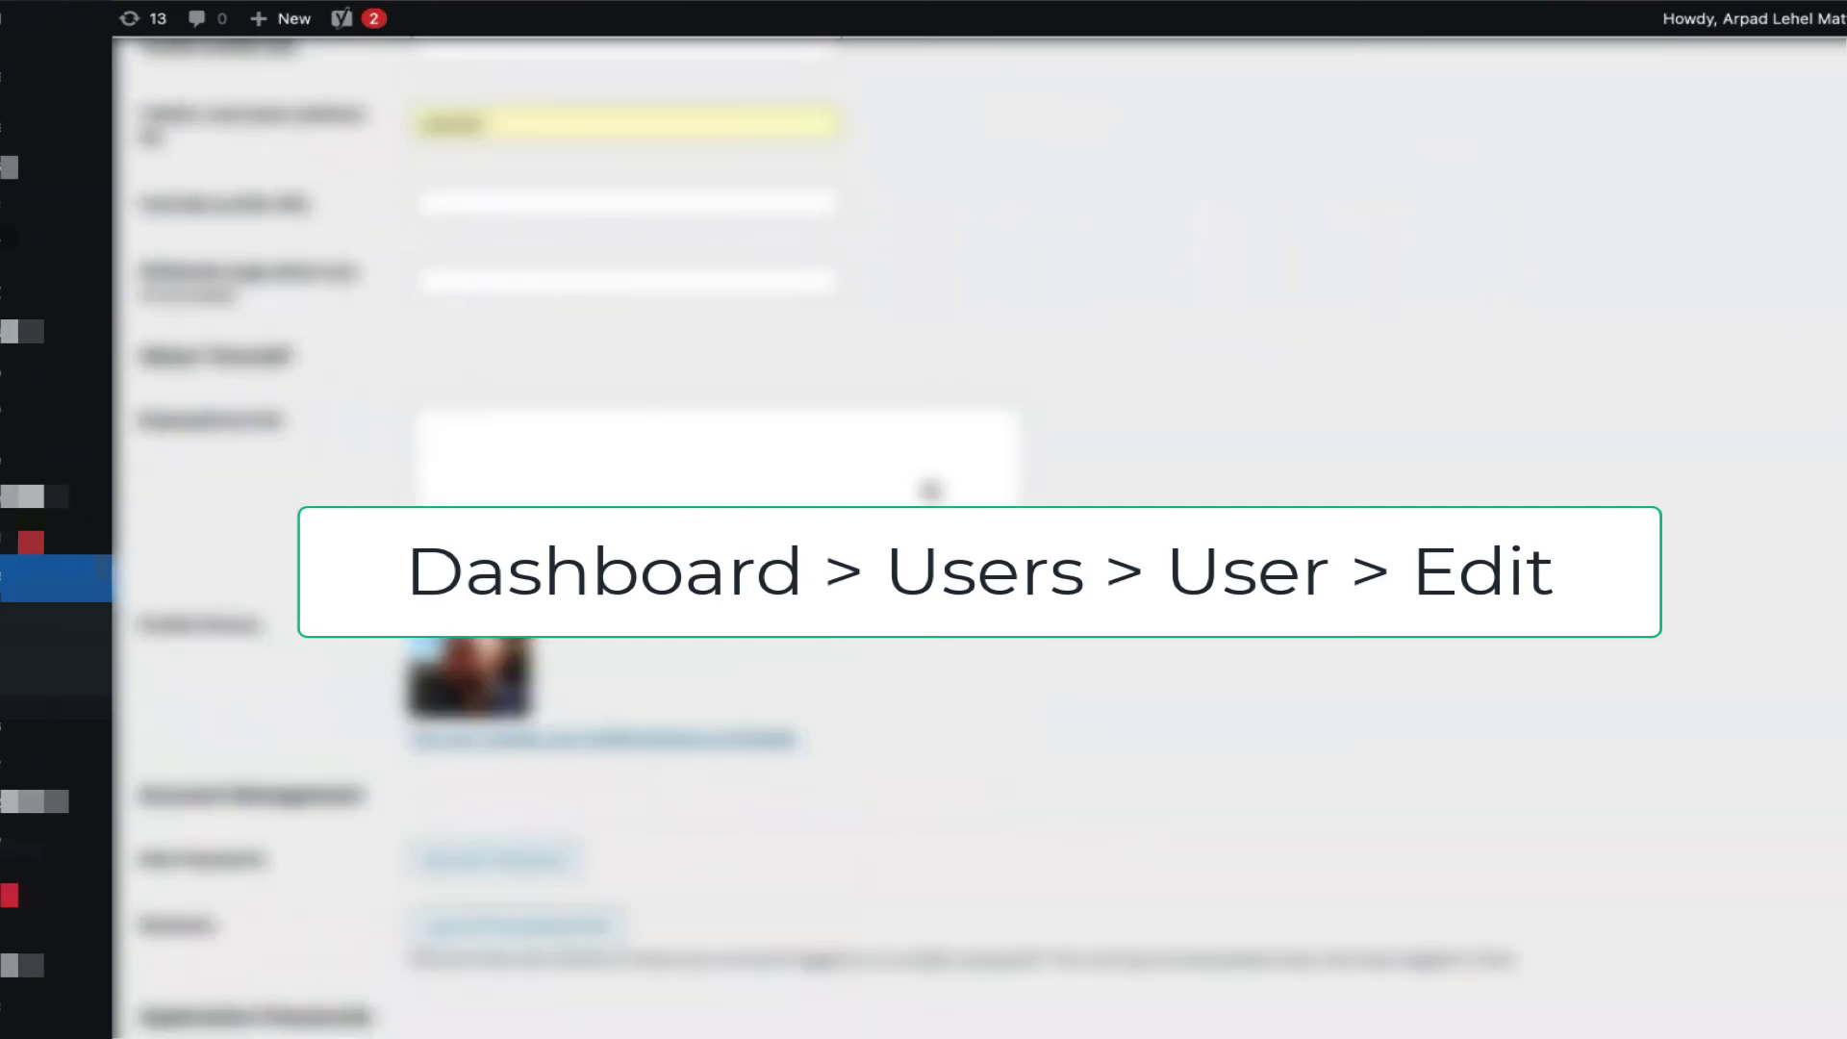
pyautogui.scroll(-8, 930, 491)
pyautogui.scroll(-5, 927, 484)
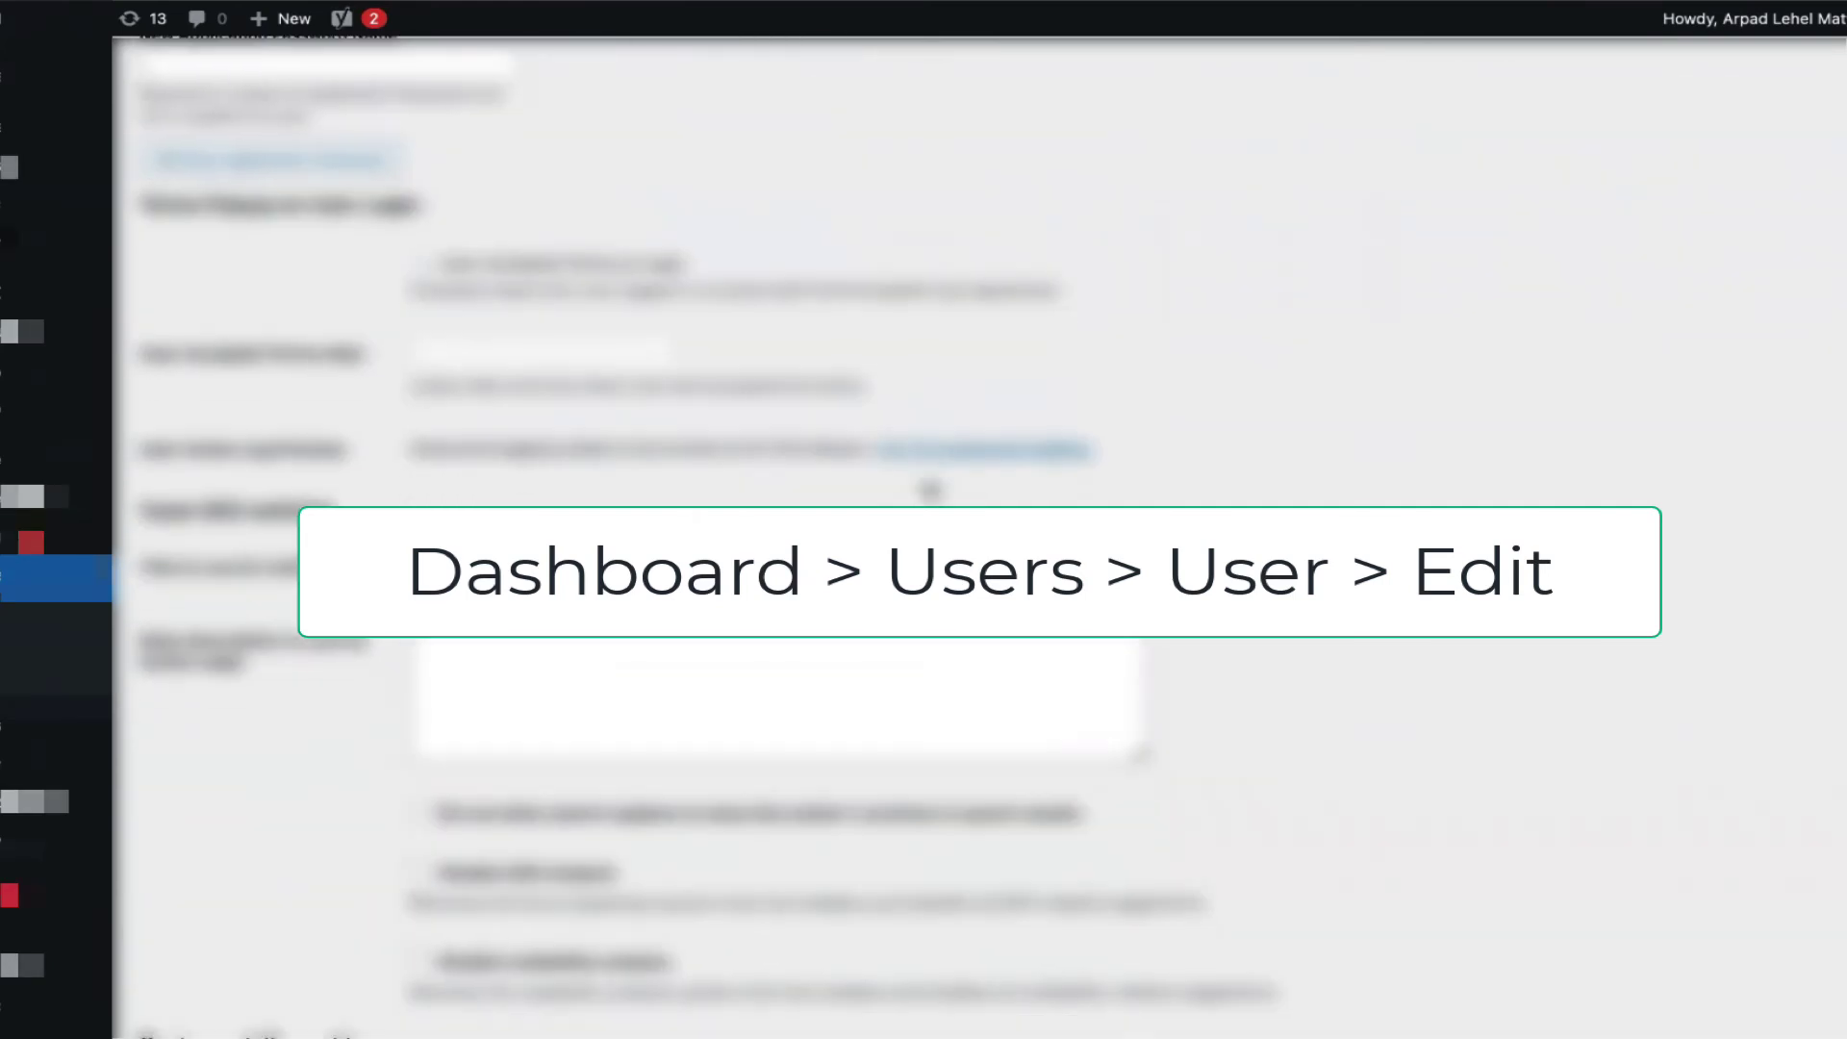
pyautogui.scroll(4, 926, 484)
pyautogui.scroll(4, 930, 490)
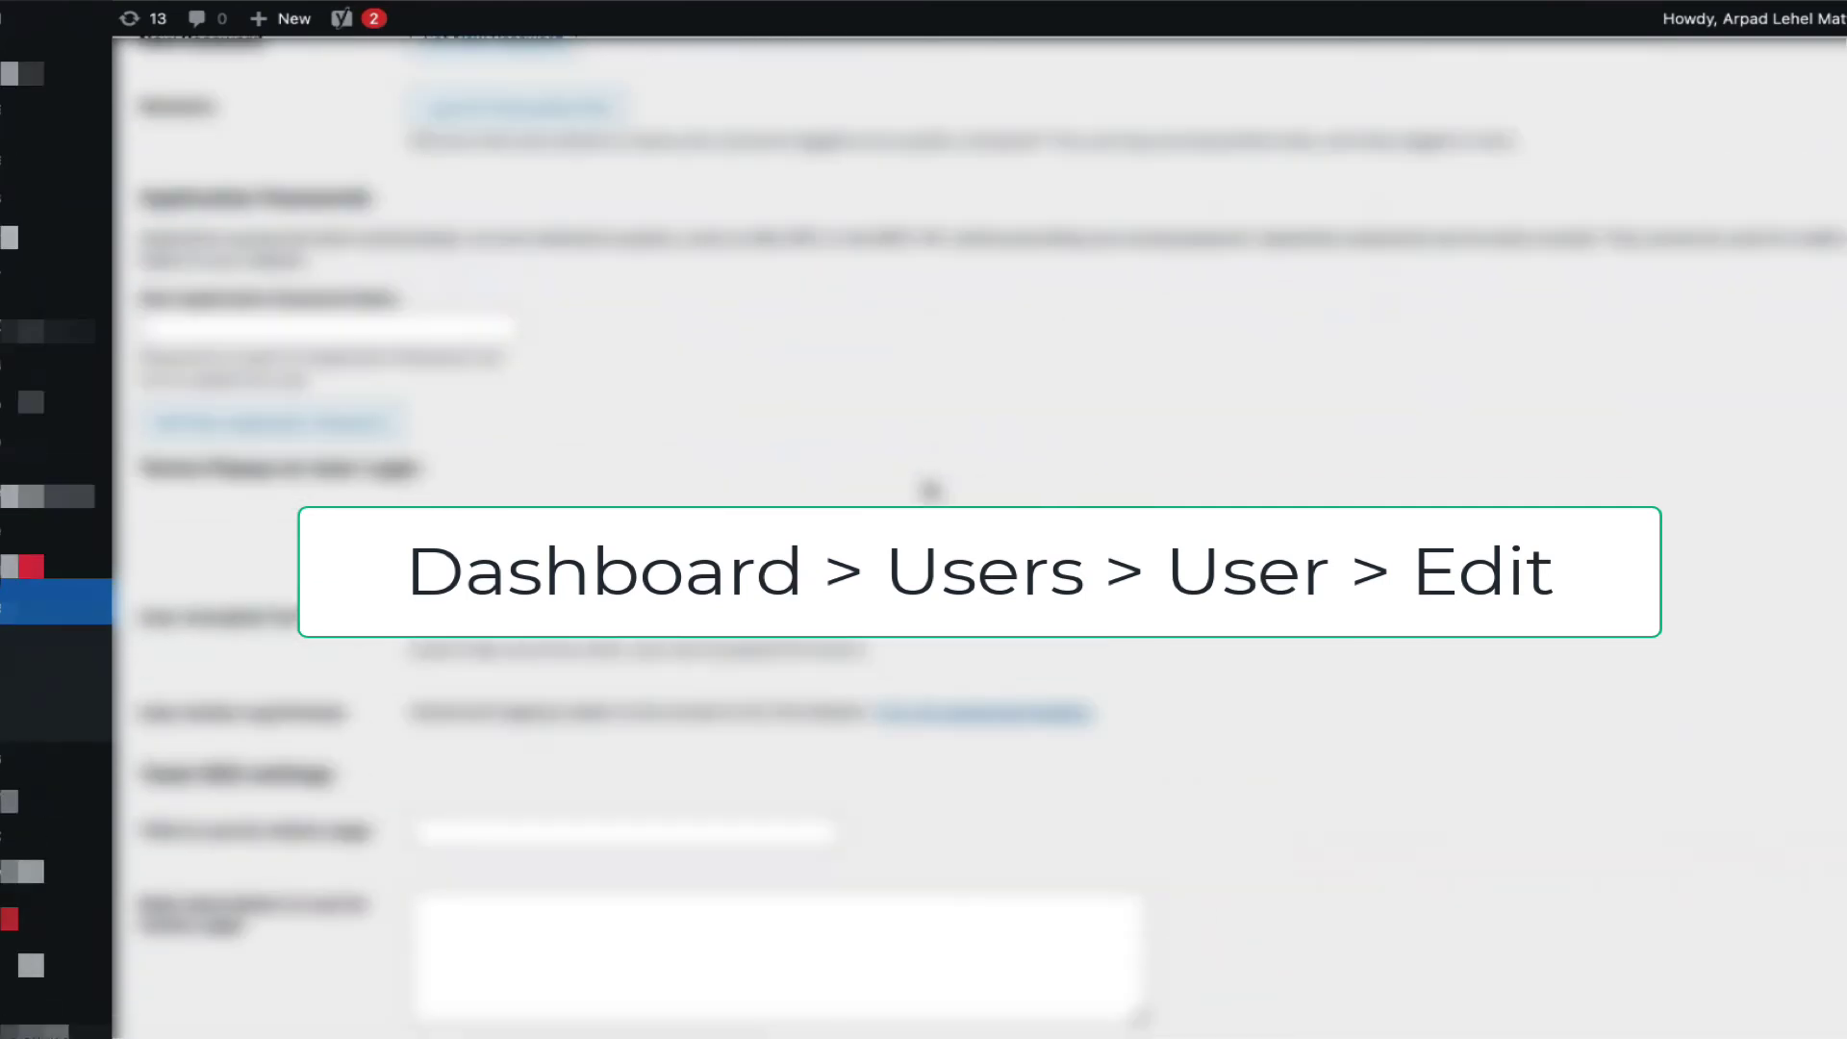
pyautogui.scroll(-3, 929, 491)
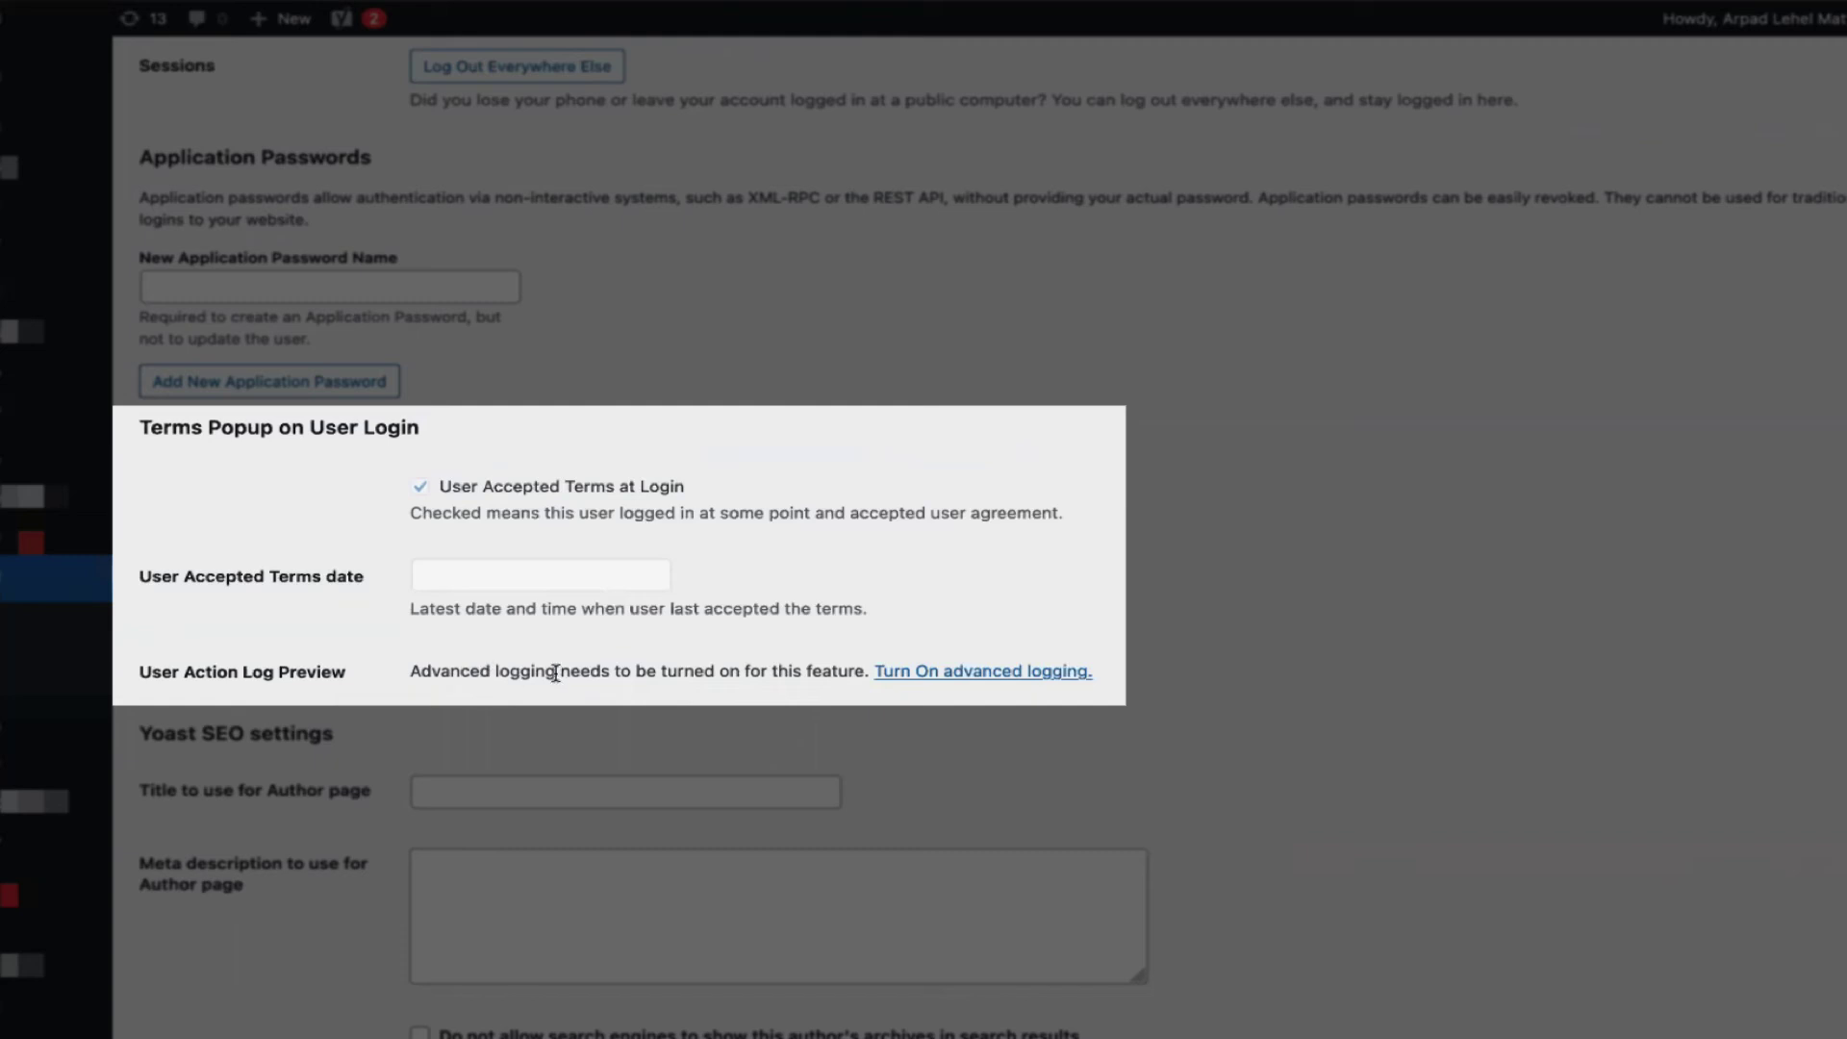
# Step: Open the plugin's advanced options through the profile's advanced logging link and download the CSV report of users
pyautogui.click(953, 673)
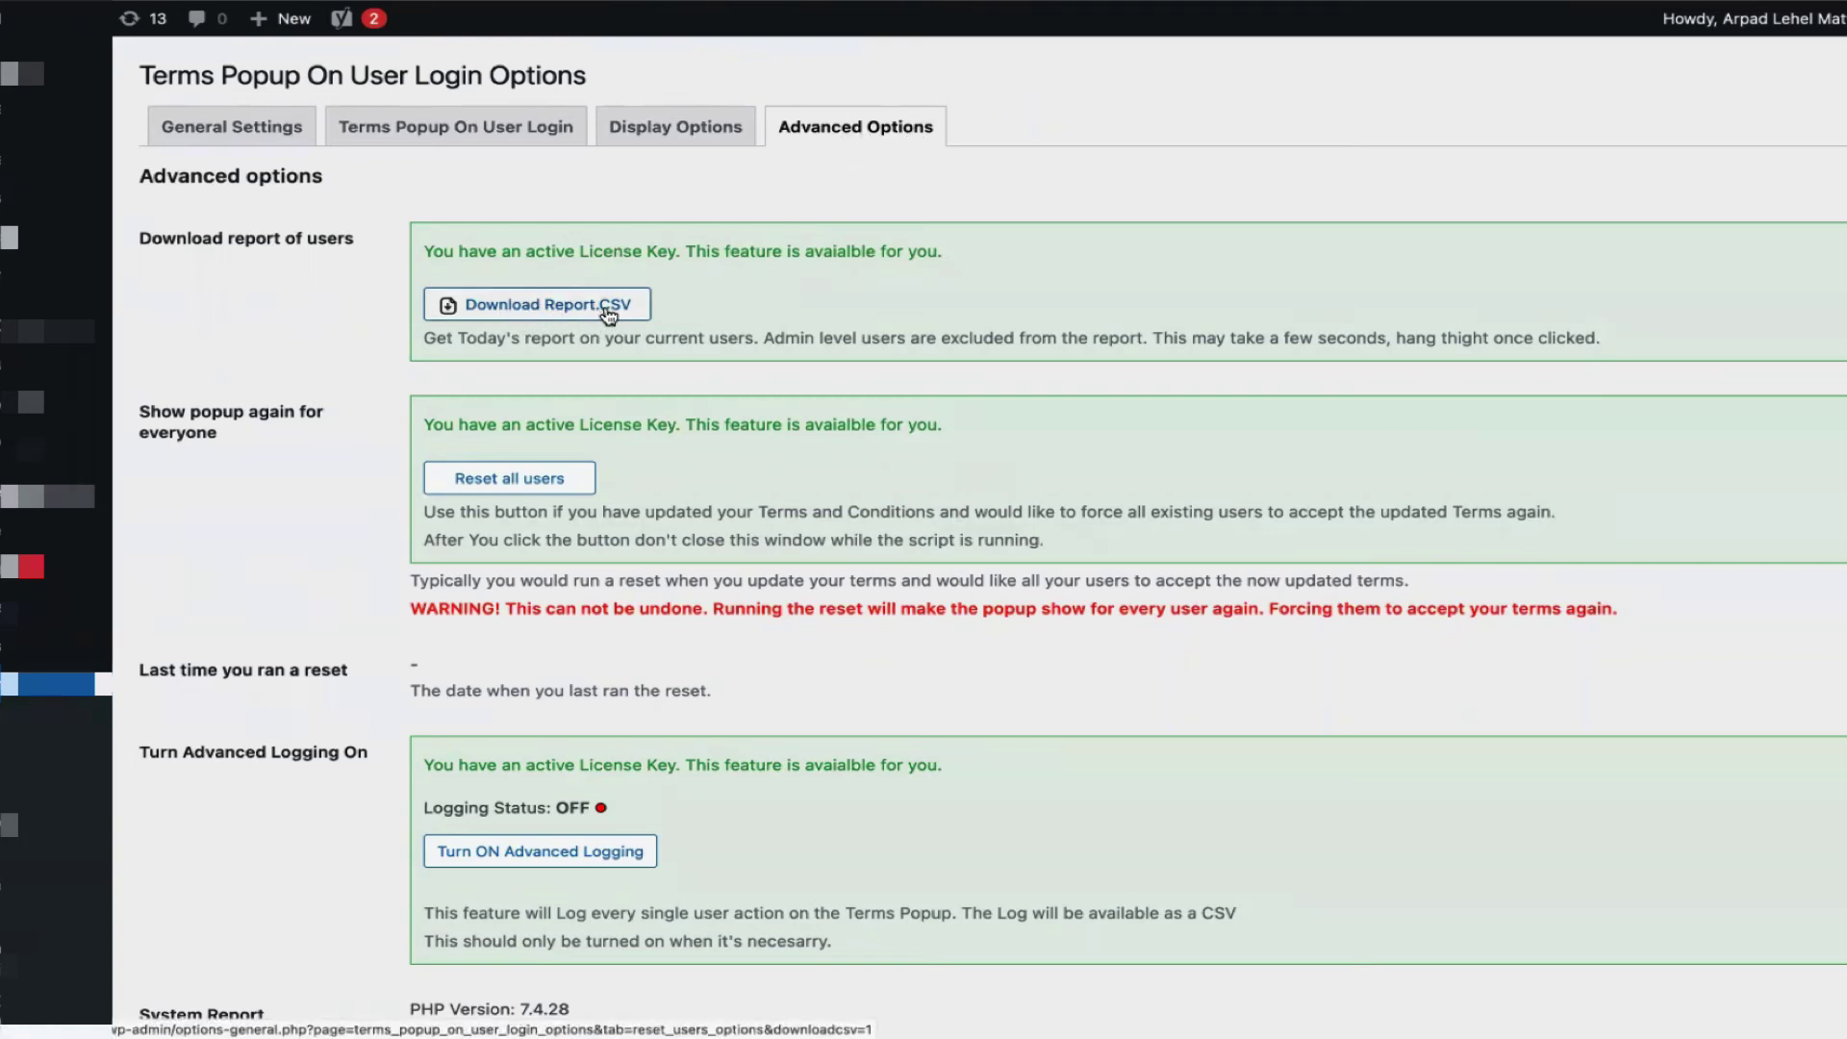
pyautogui.click(570, 310)
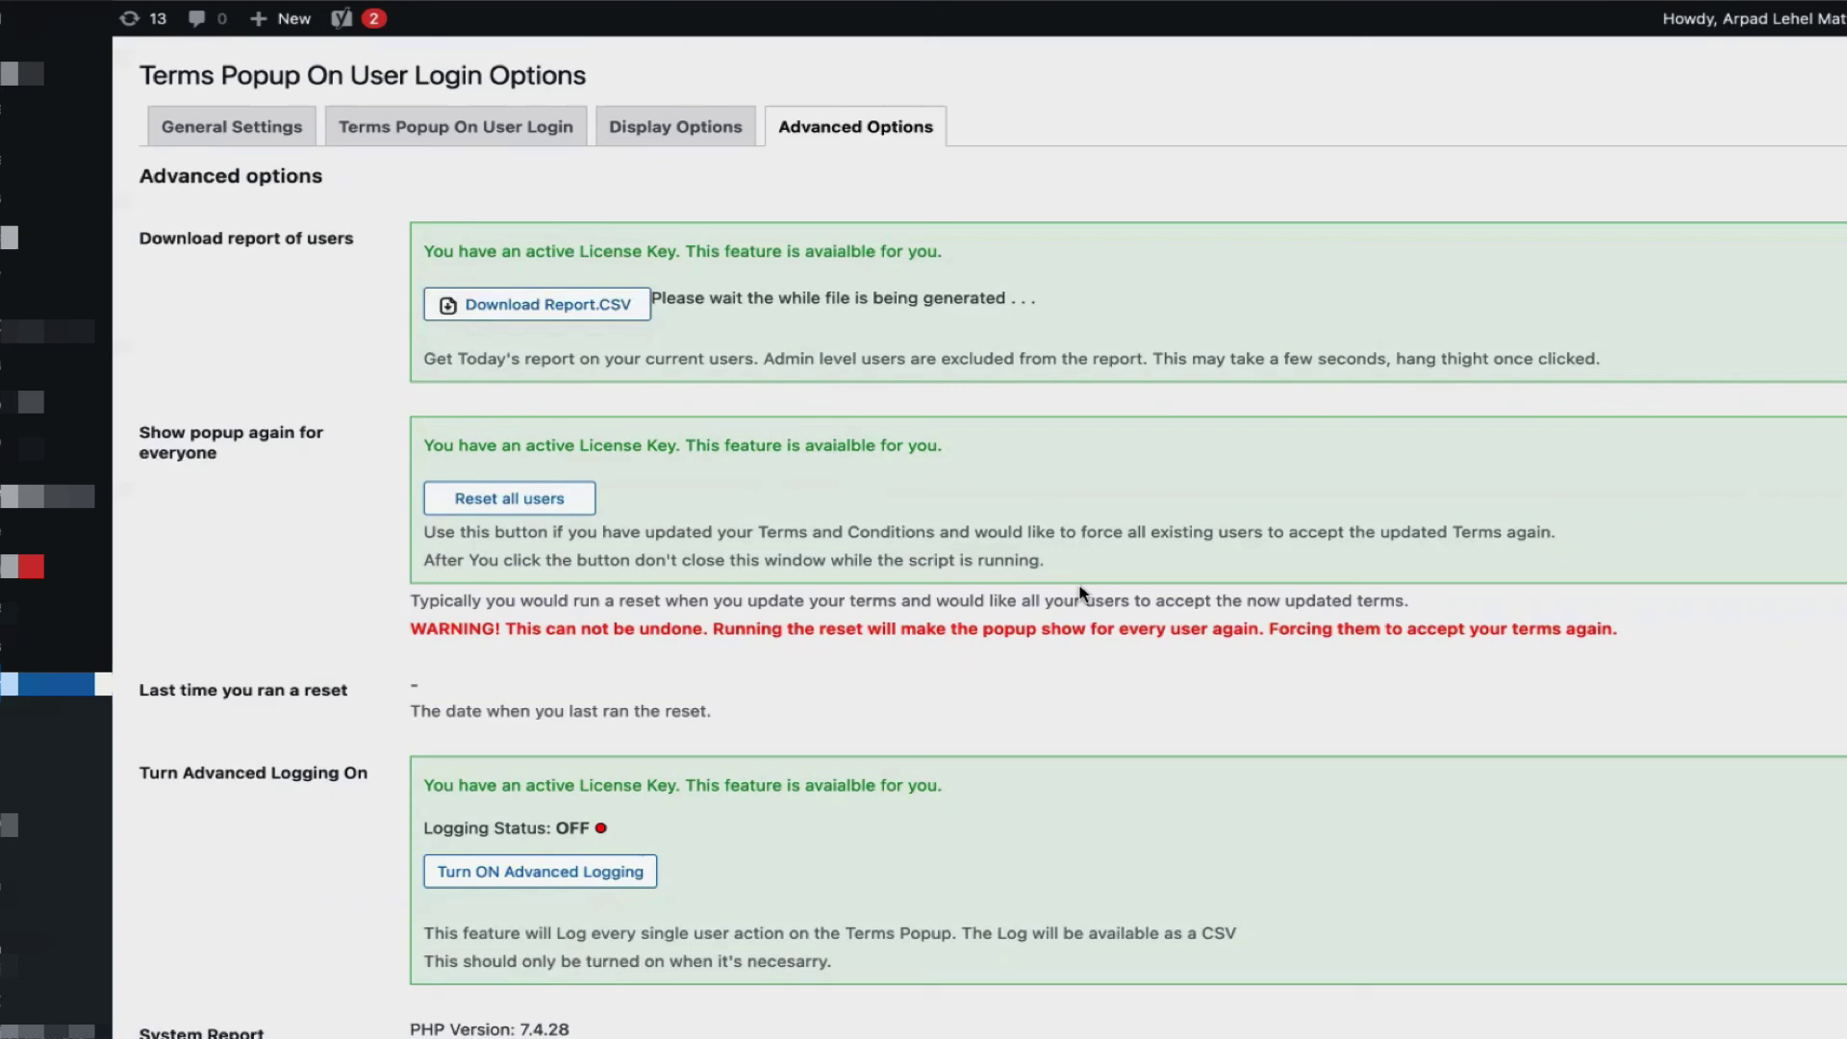
# Step: Review the options for resetting all users and turning on advanced logging in the plugin's advanced options
pyautogui.scroll(-4, 1022, 483)
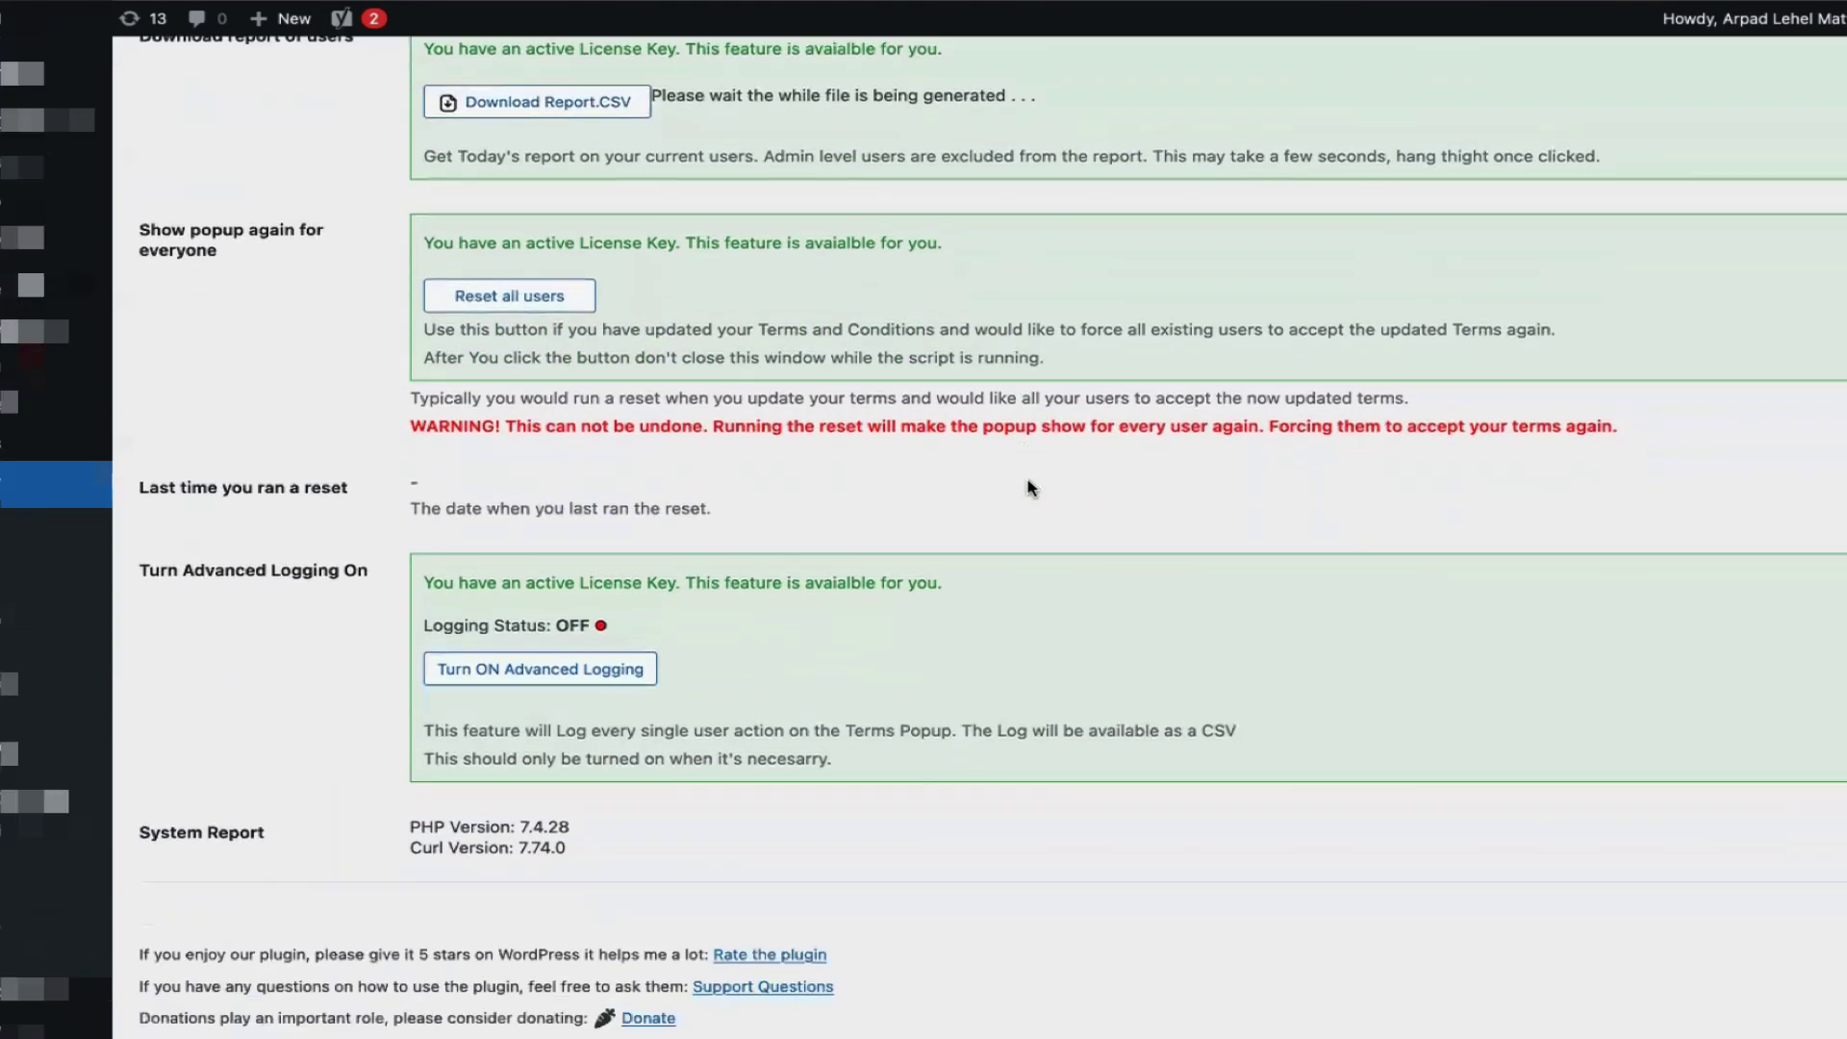
pyautogui.scroll(-4, 1031, 487)
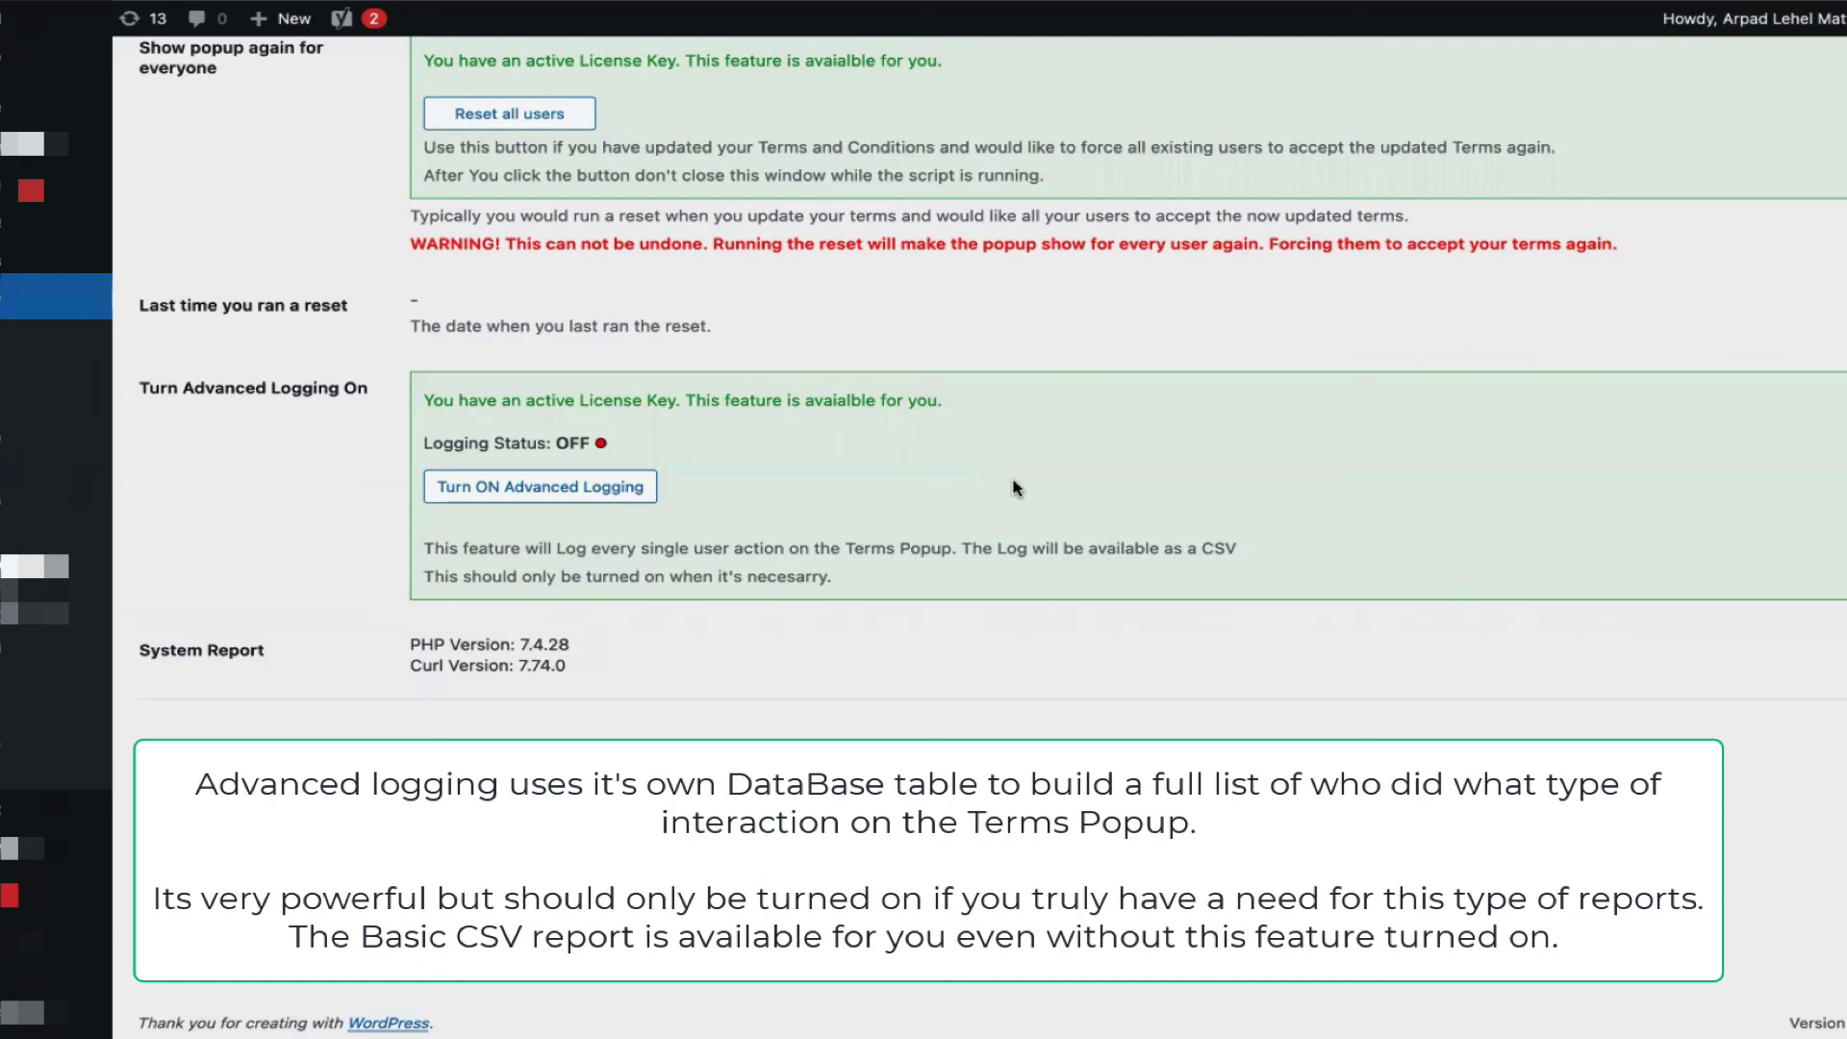
pyautogui.scroll(5, 1017, 488)
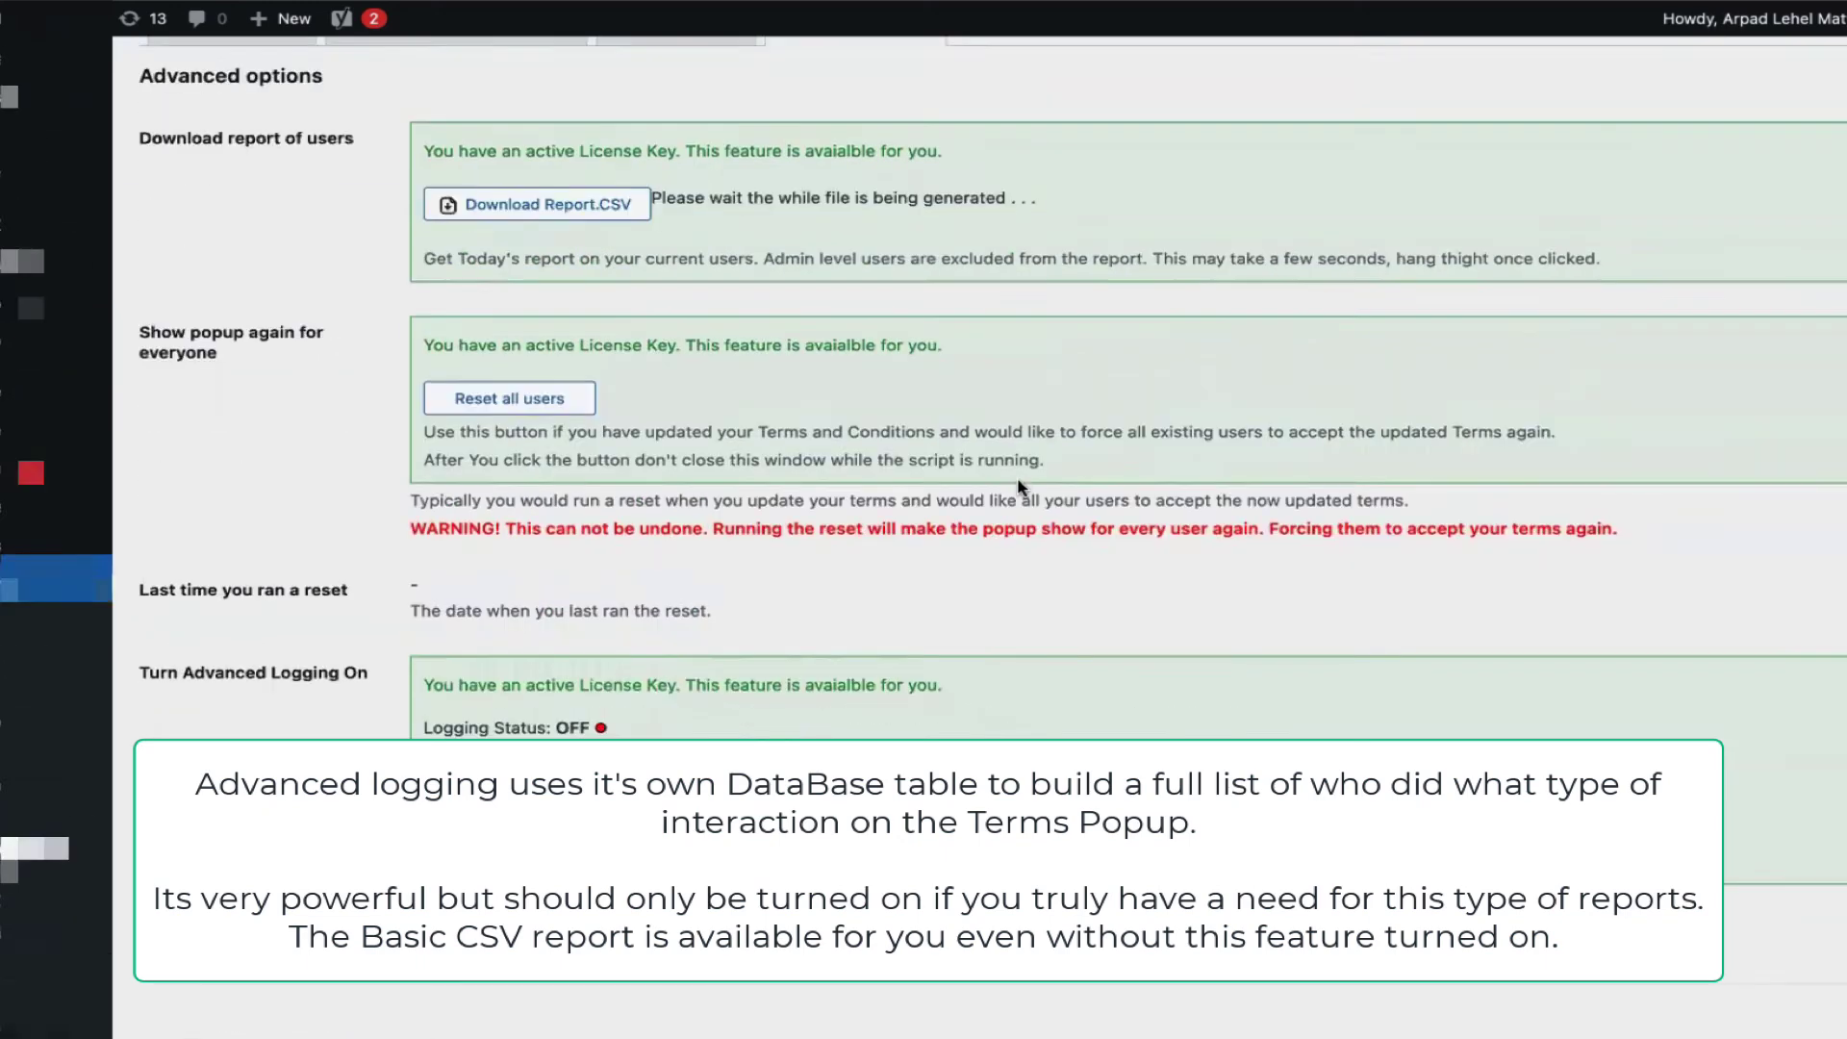
pyautogui.scroll(-4, 1020, 489)
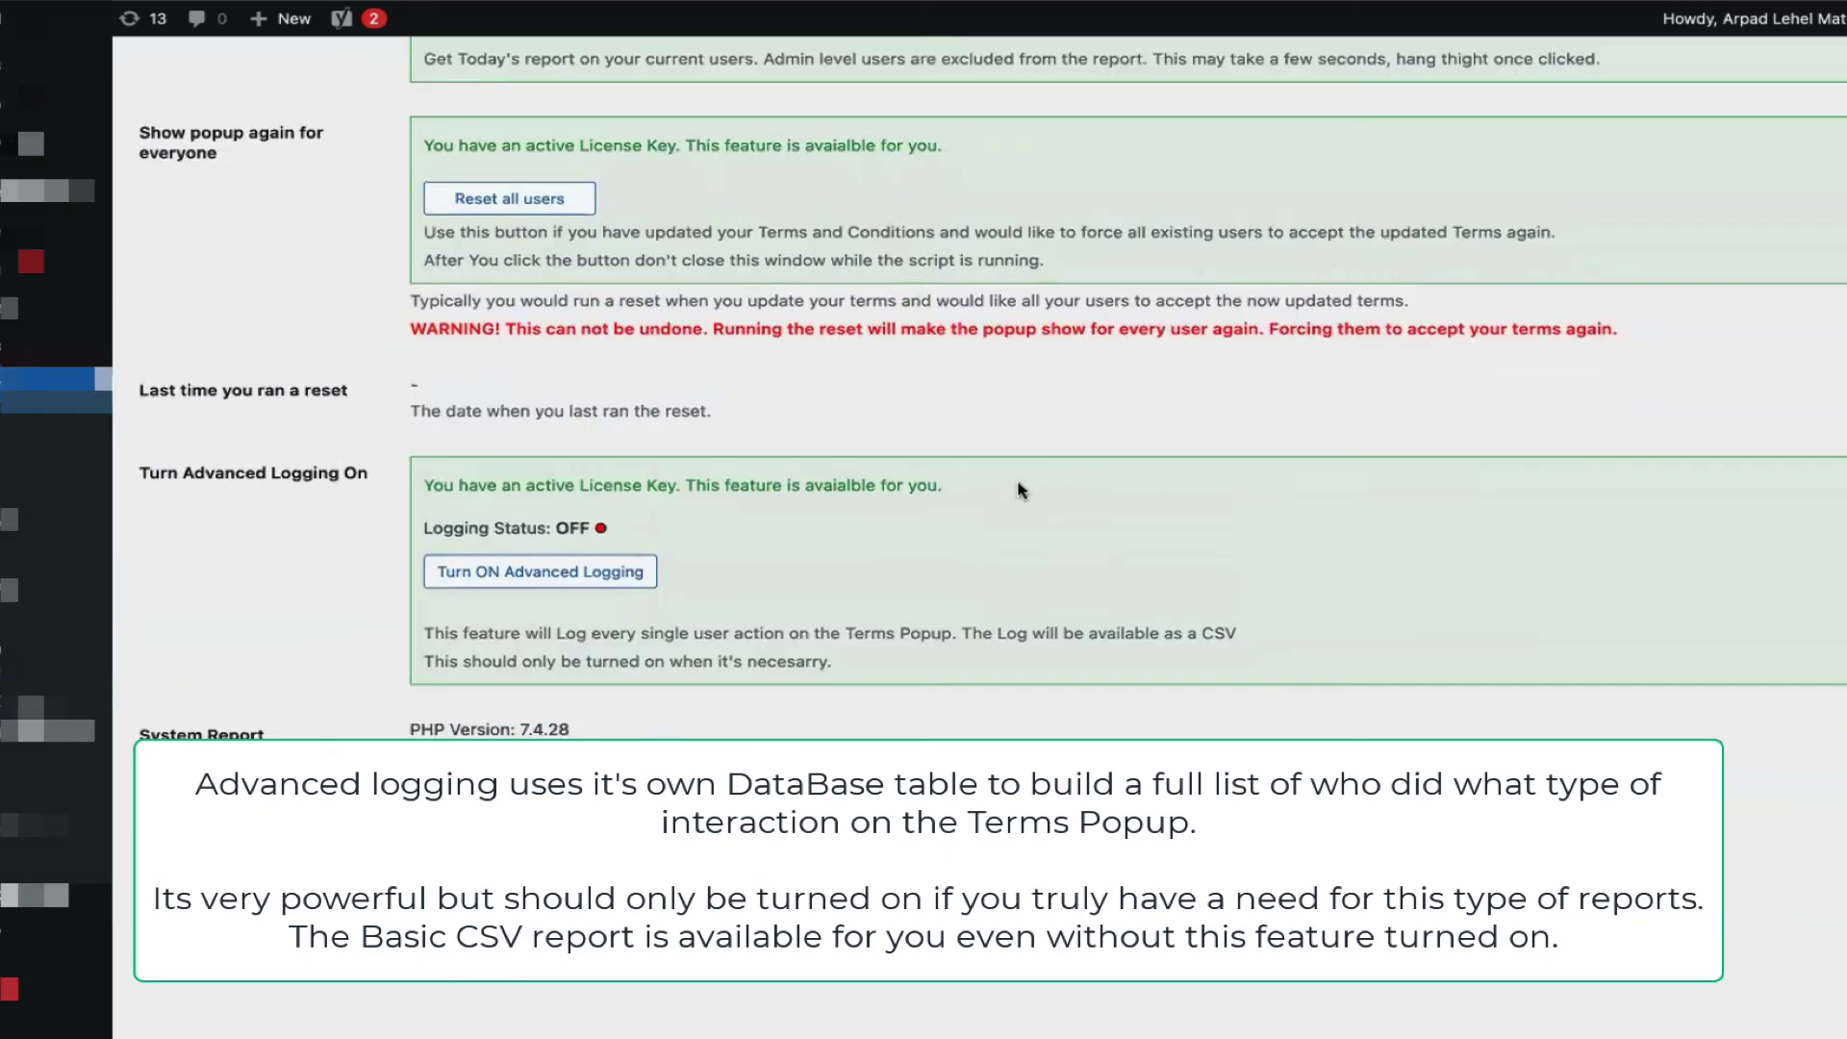
pyautogui.scroll(-1, 1020, 490)
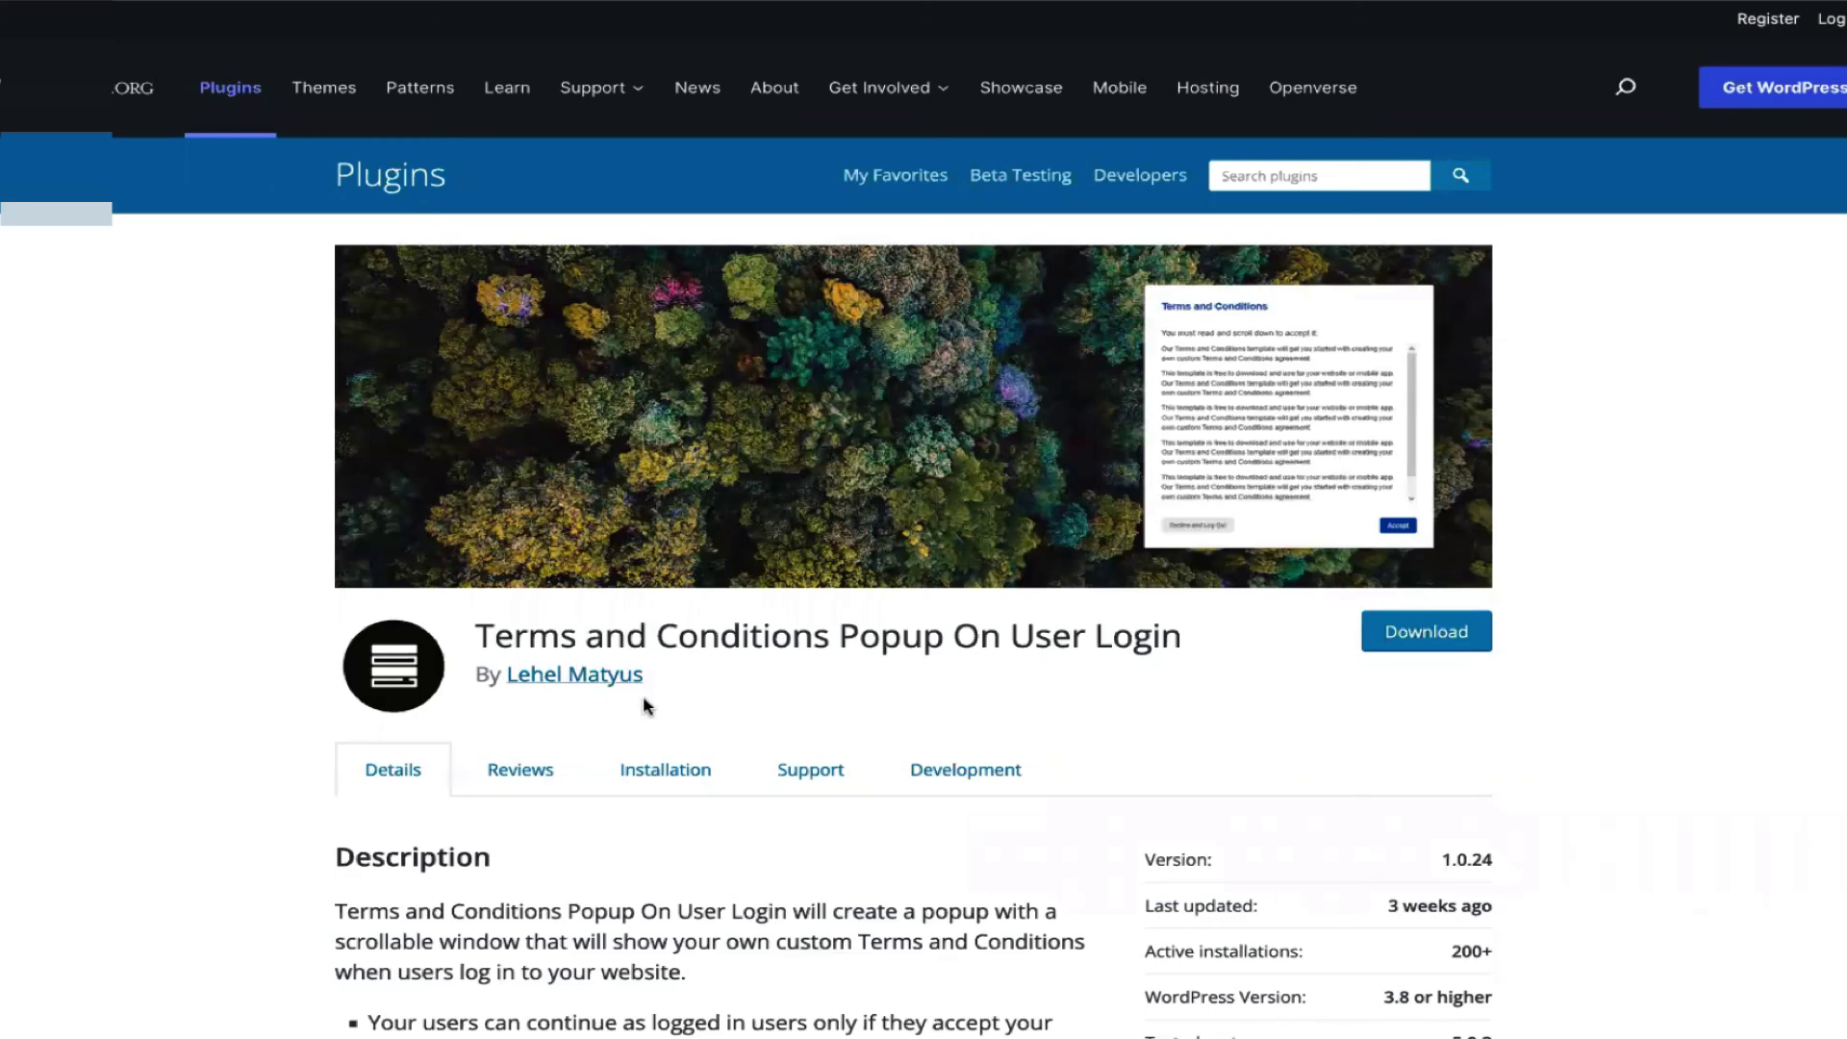
# Step: Read the description, features and custom feature section on the plugin's WordPress.org page, and open the author's contact page
pyautogui.scroll(-1, 640, 709)
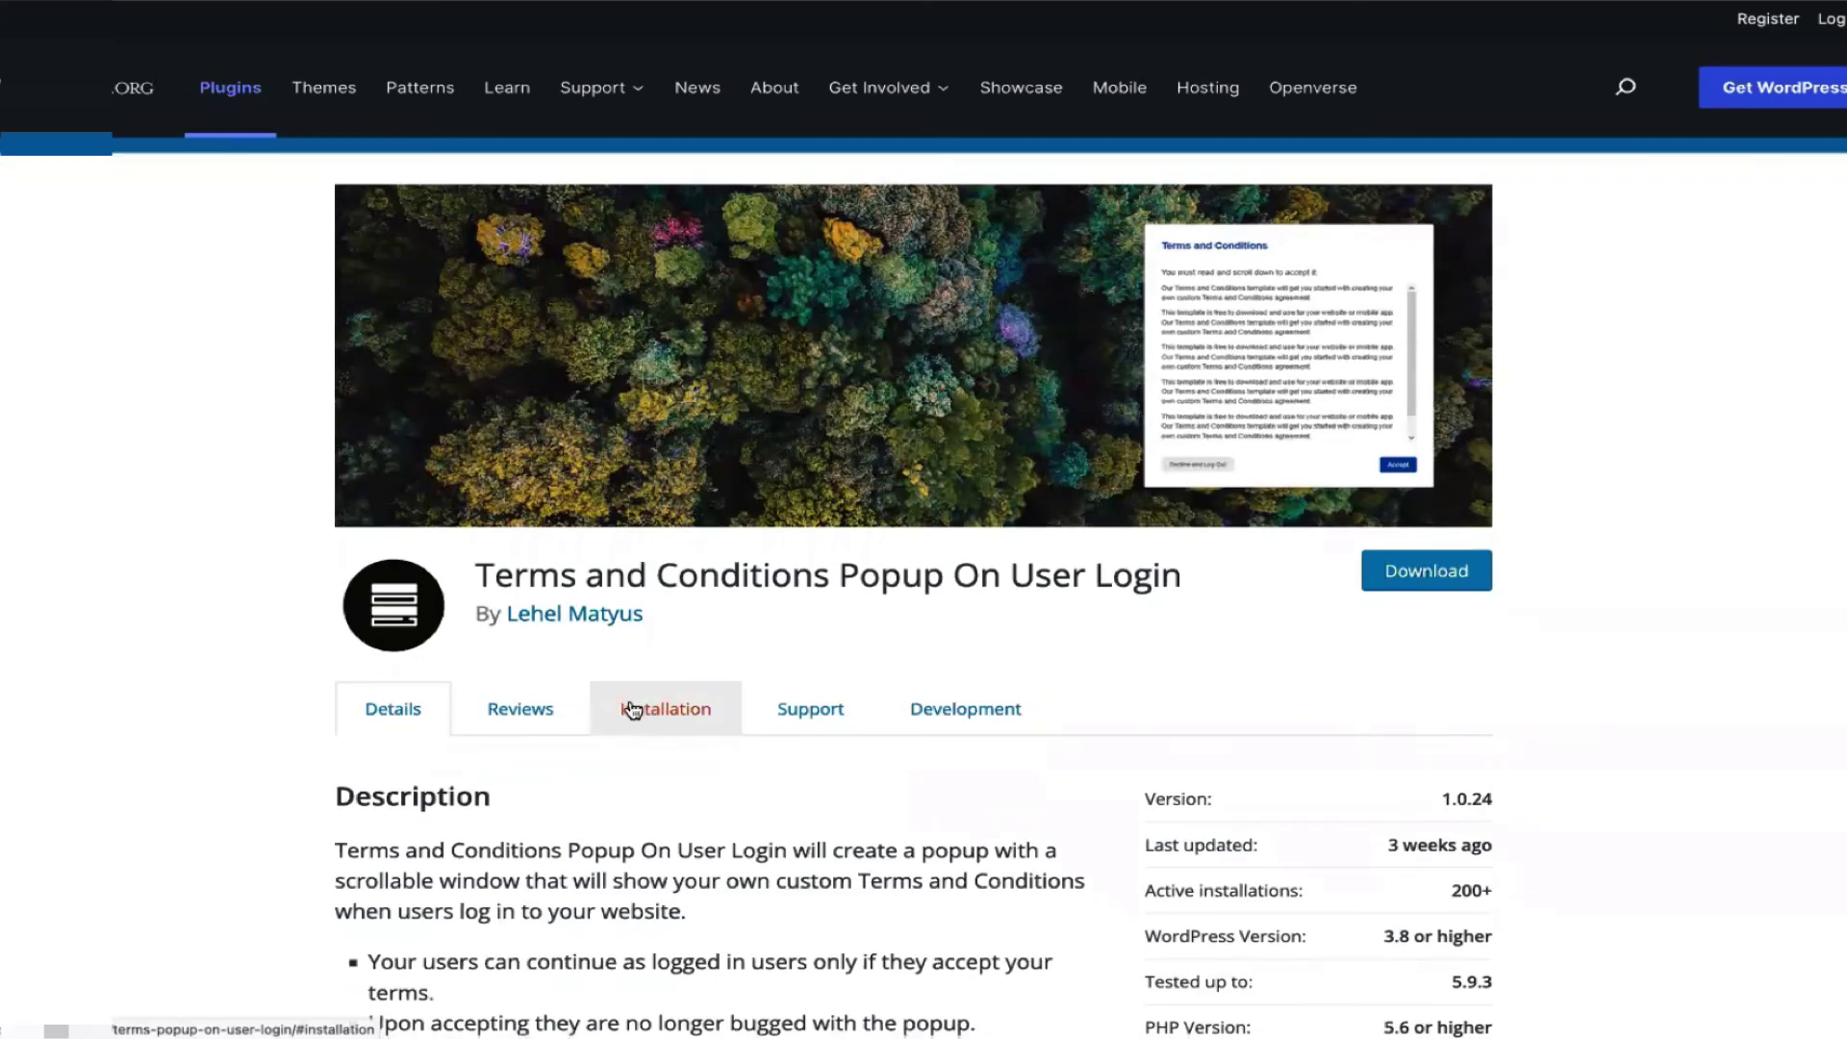
pyautogui.scroll(-3, 632, 710)
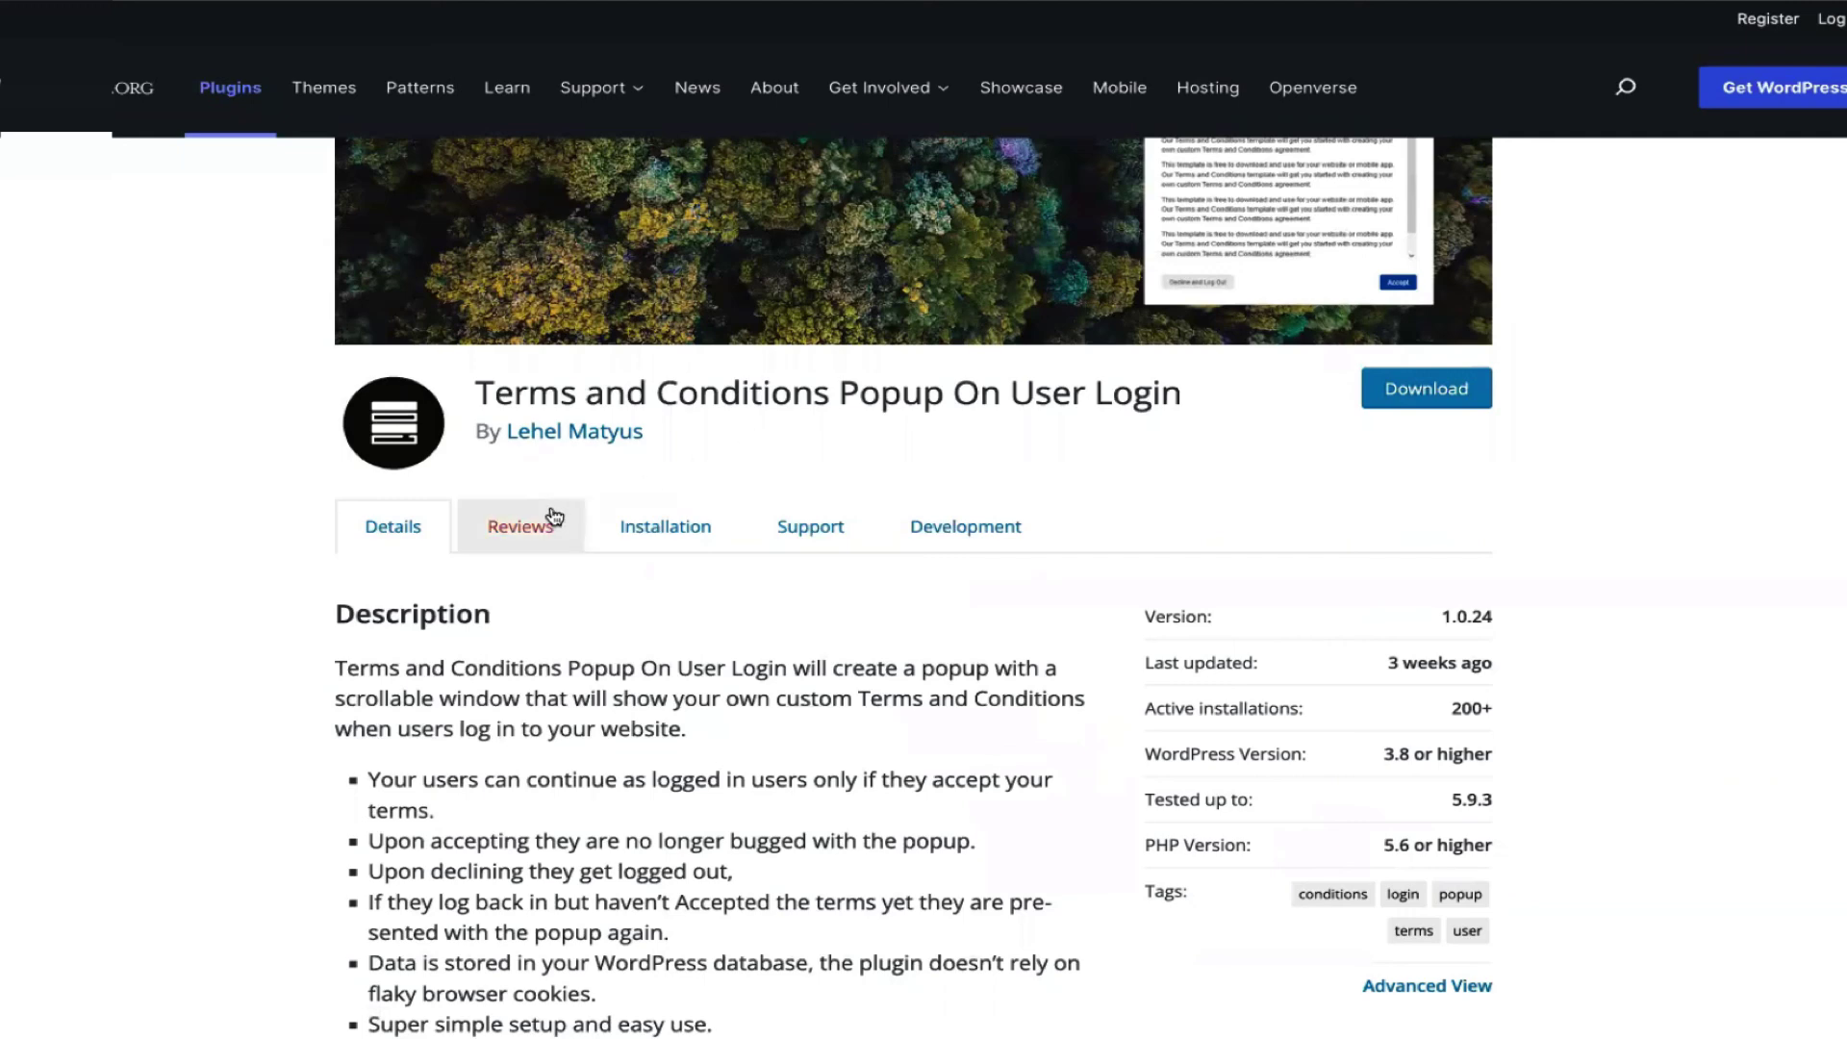
pyautogui.scroll(2, 551, 507)
pyautogui.scroll(1, 551, 514)
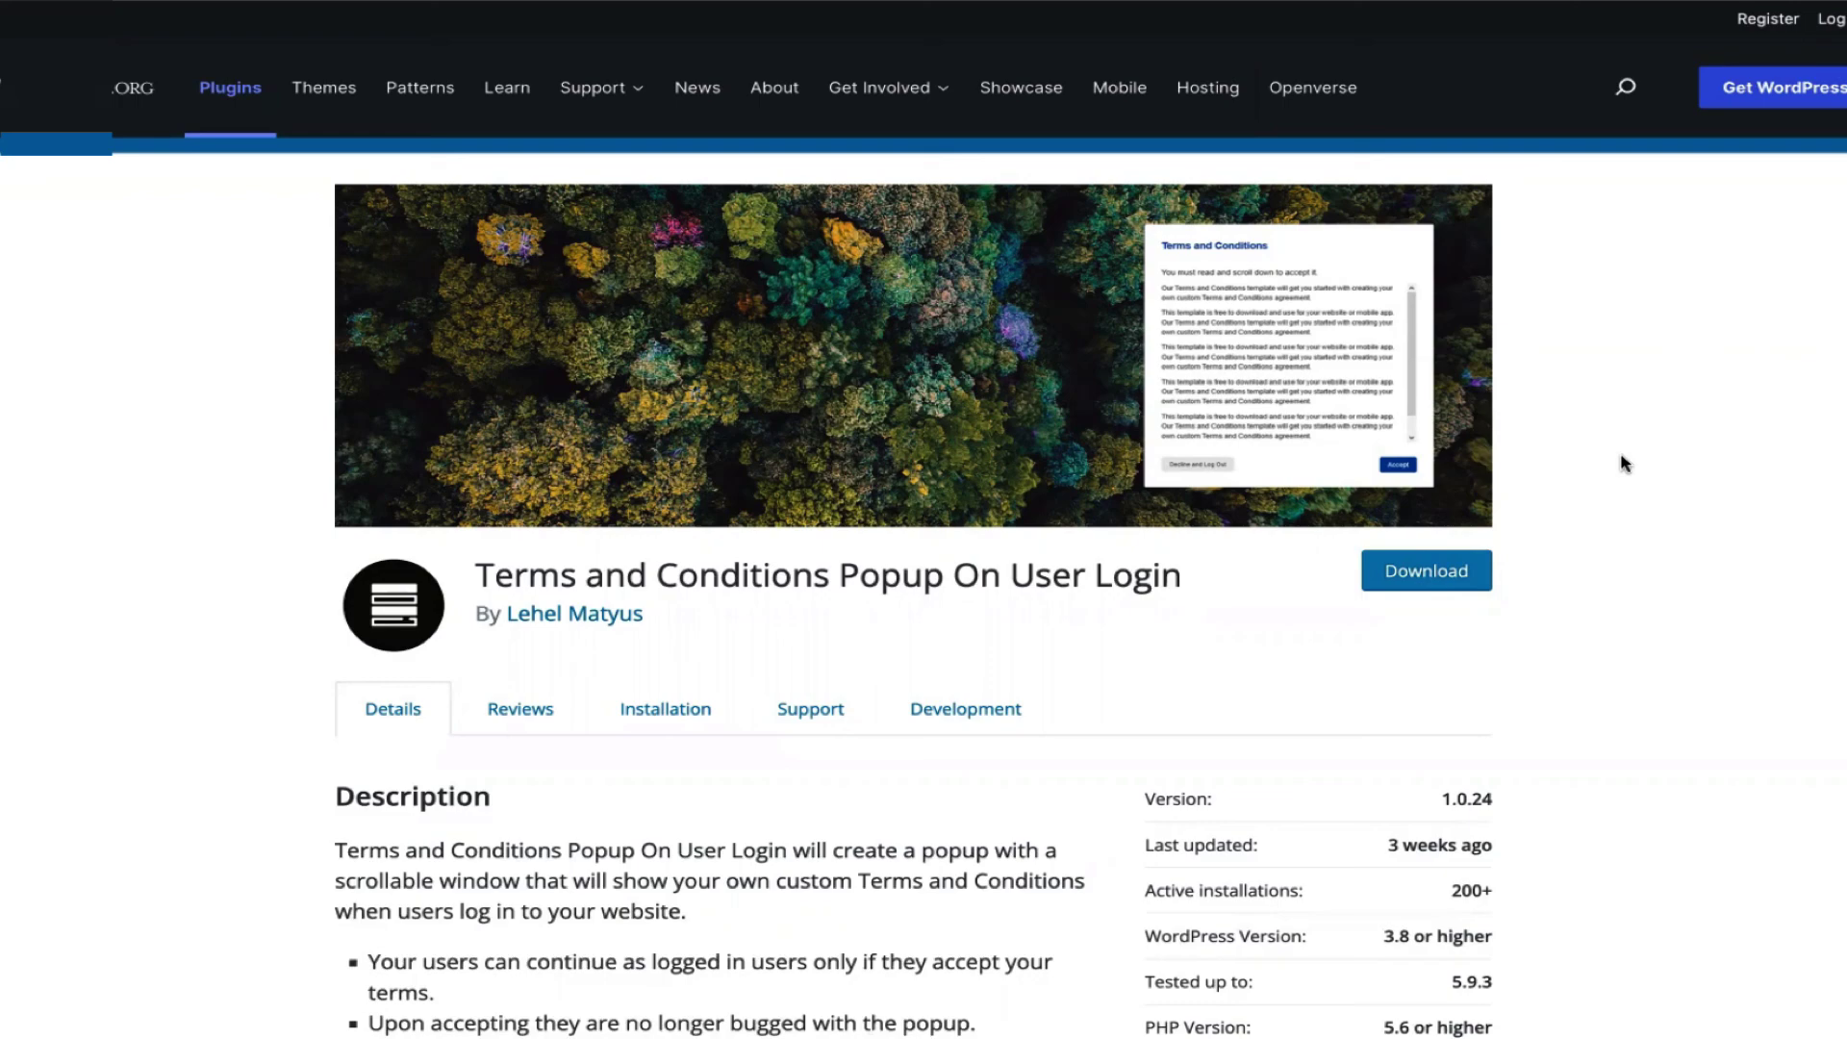
pyautogui.scroll(-9, 1624, 463)
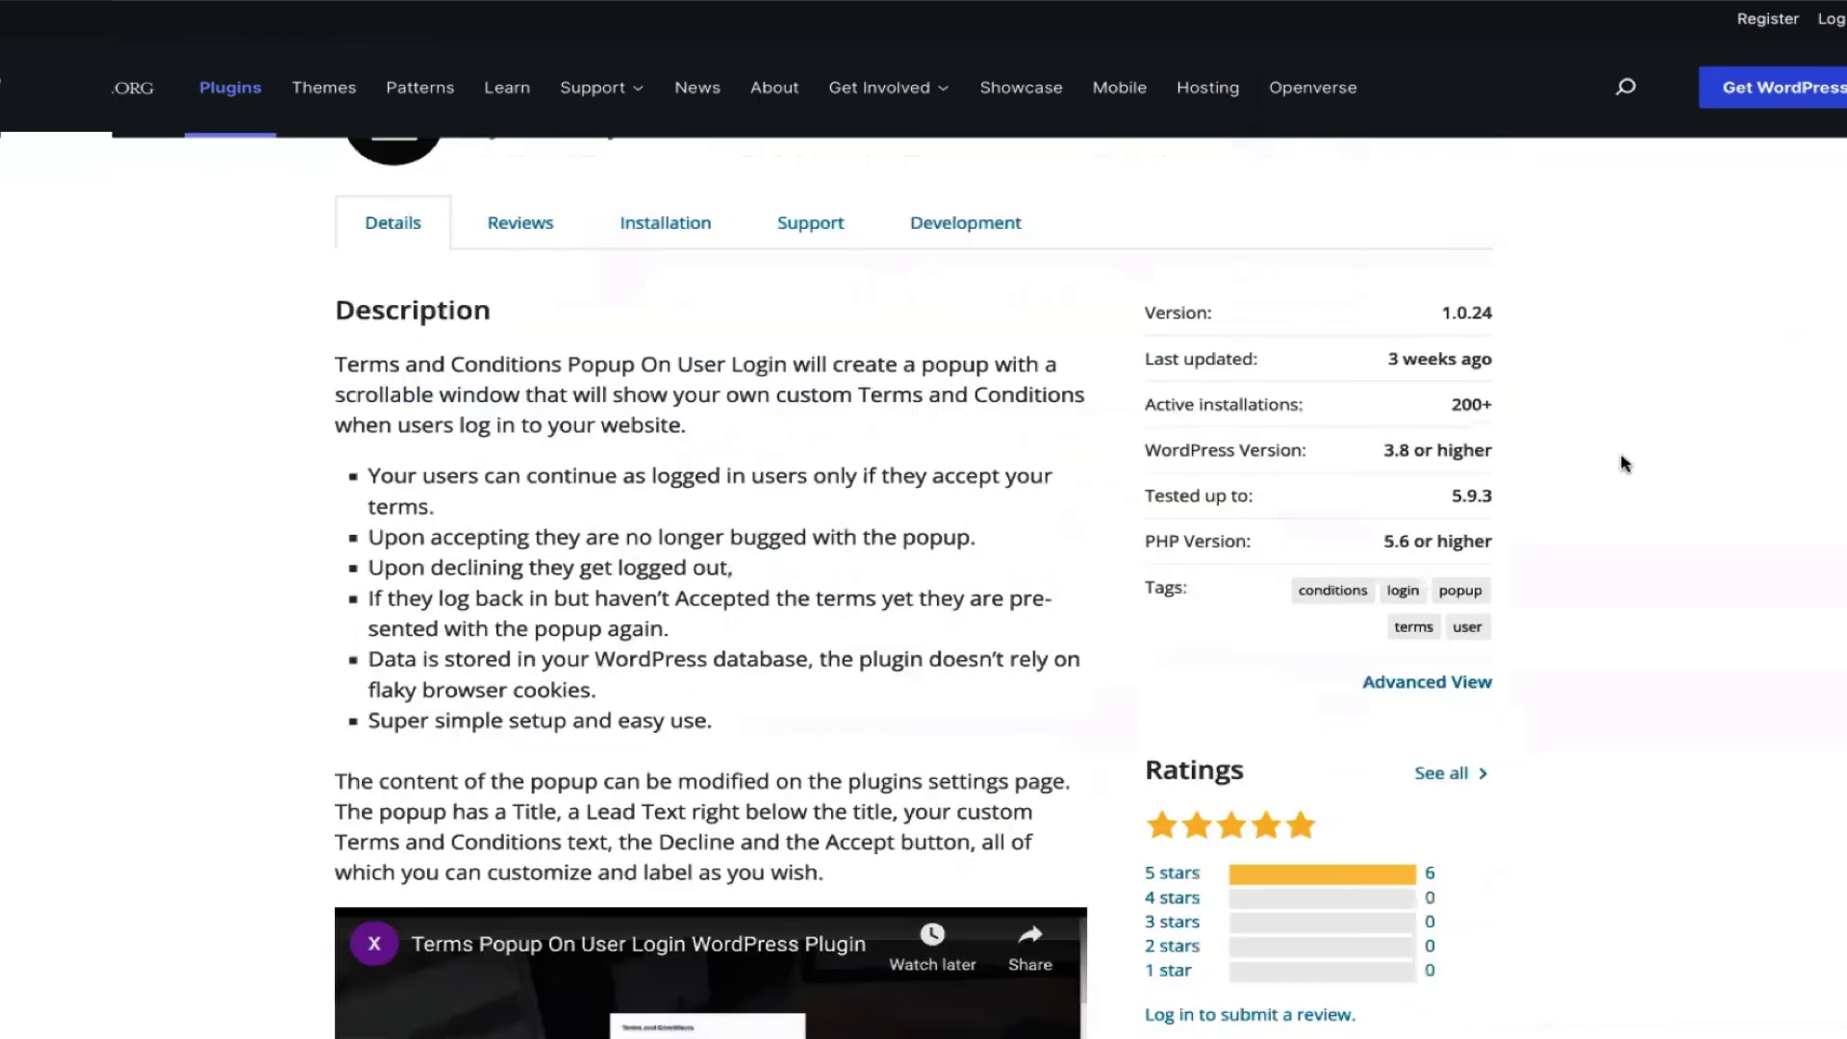
pyautogui.scroll(-10, 1623, 463)
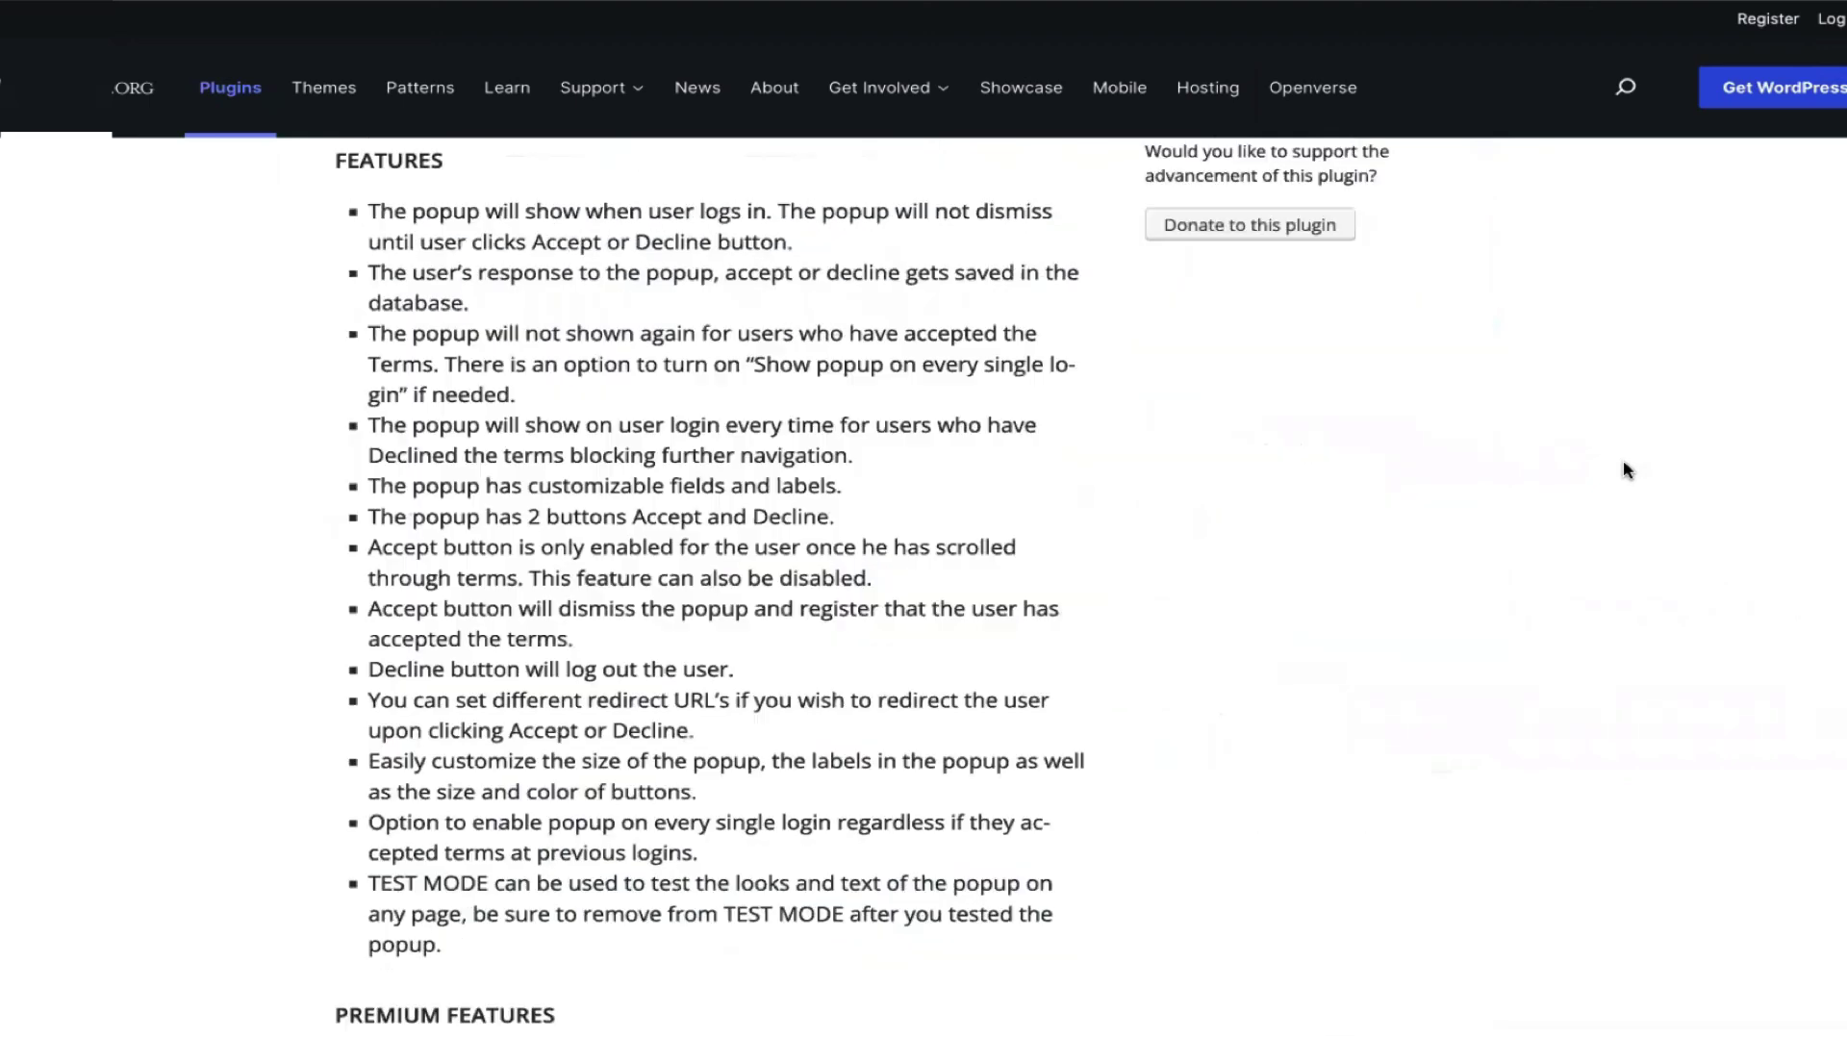
pyautogui.scroll(-10, 1626, 469)
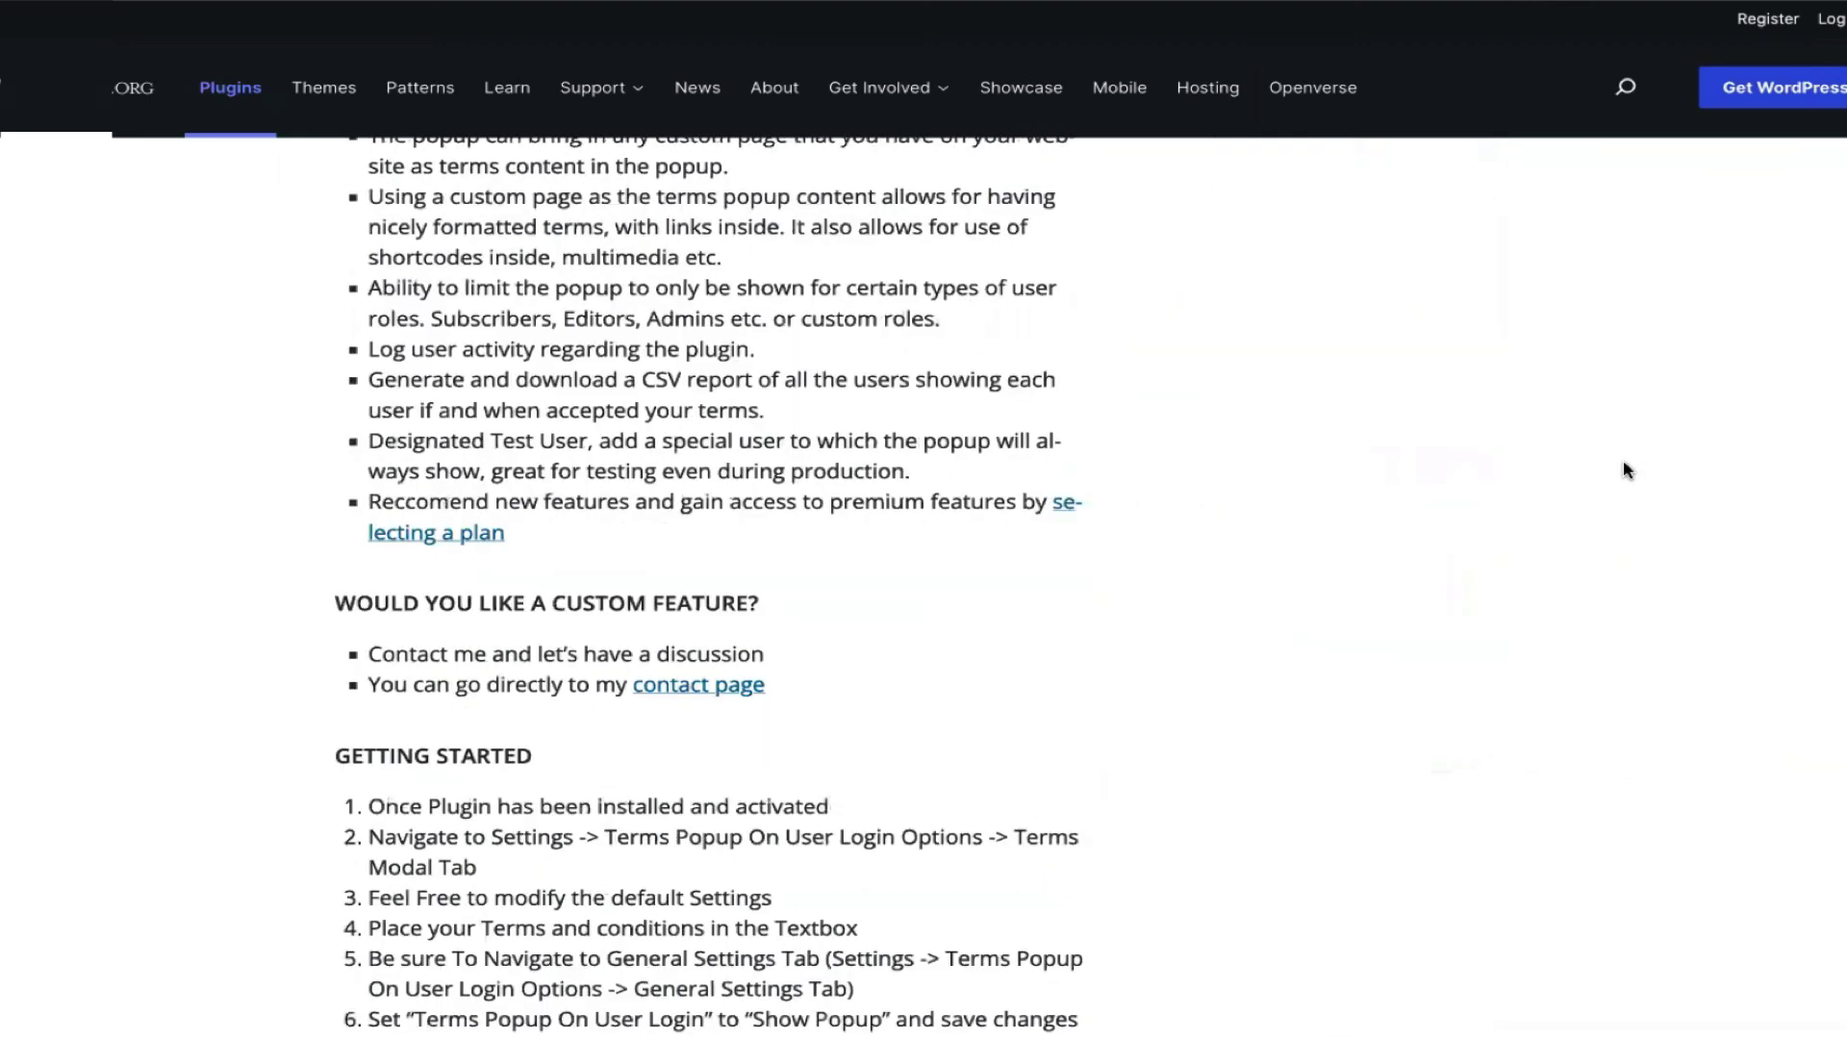
pyautogui.scroll(-4, 1624, 469)
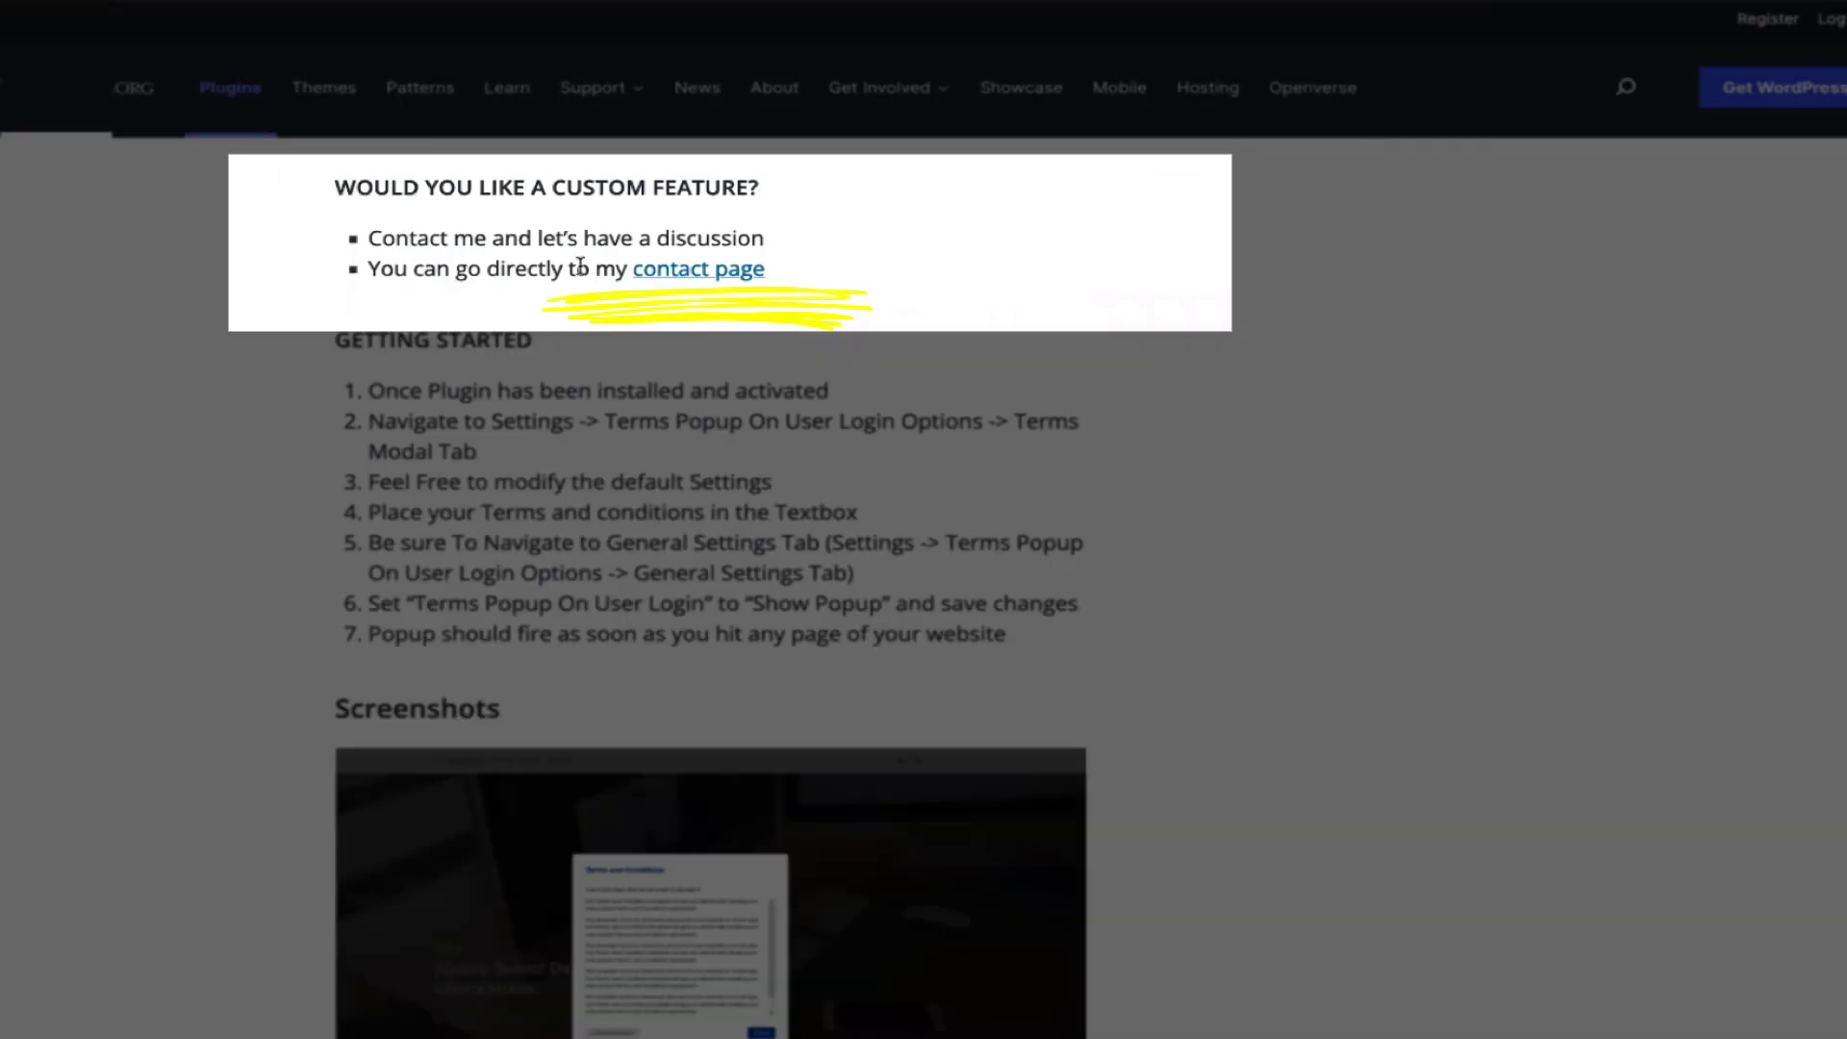
pyautogui.click(712, 278)
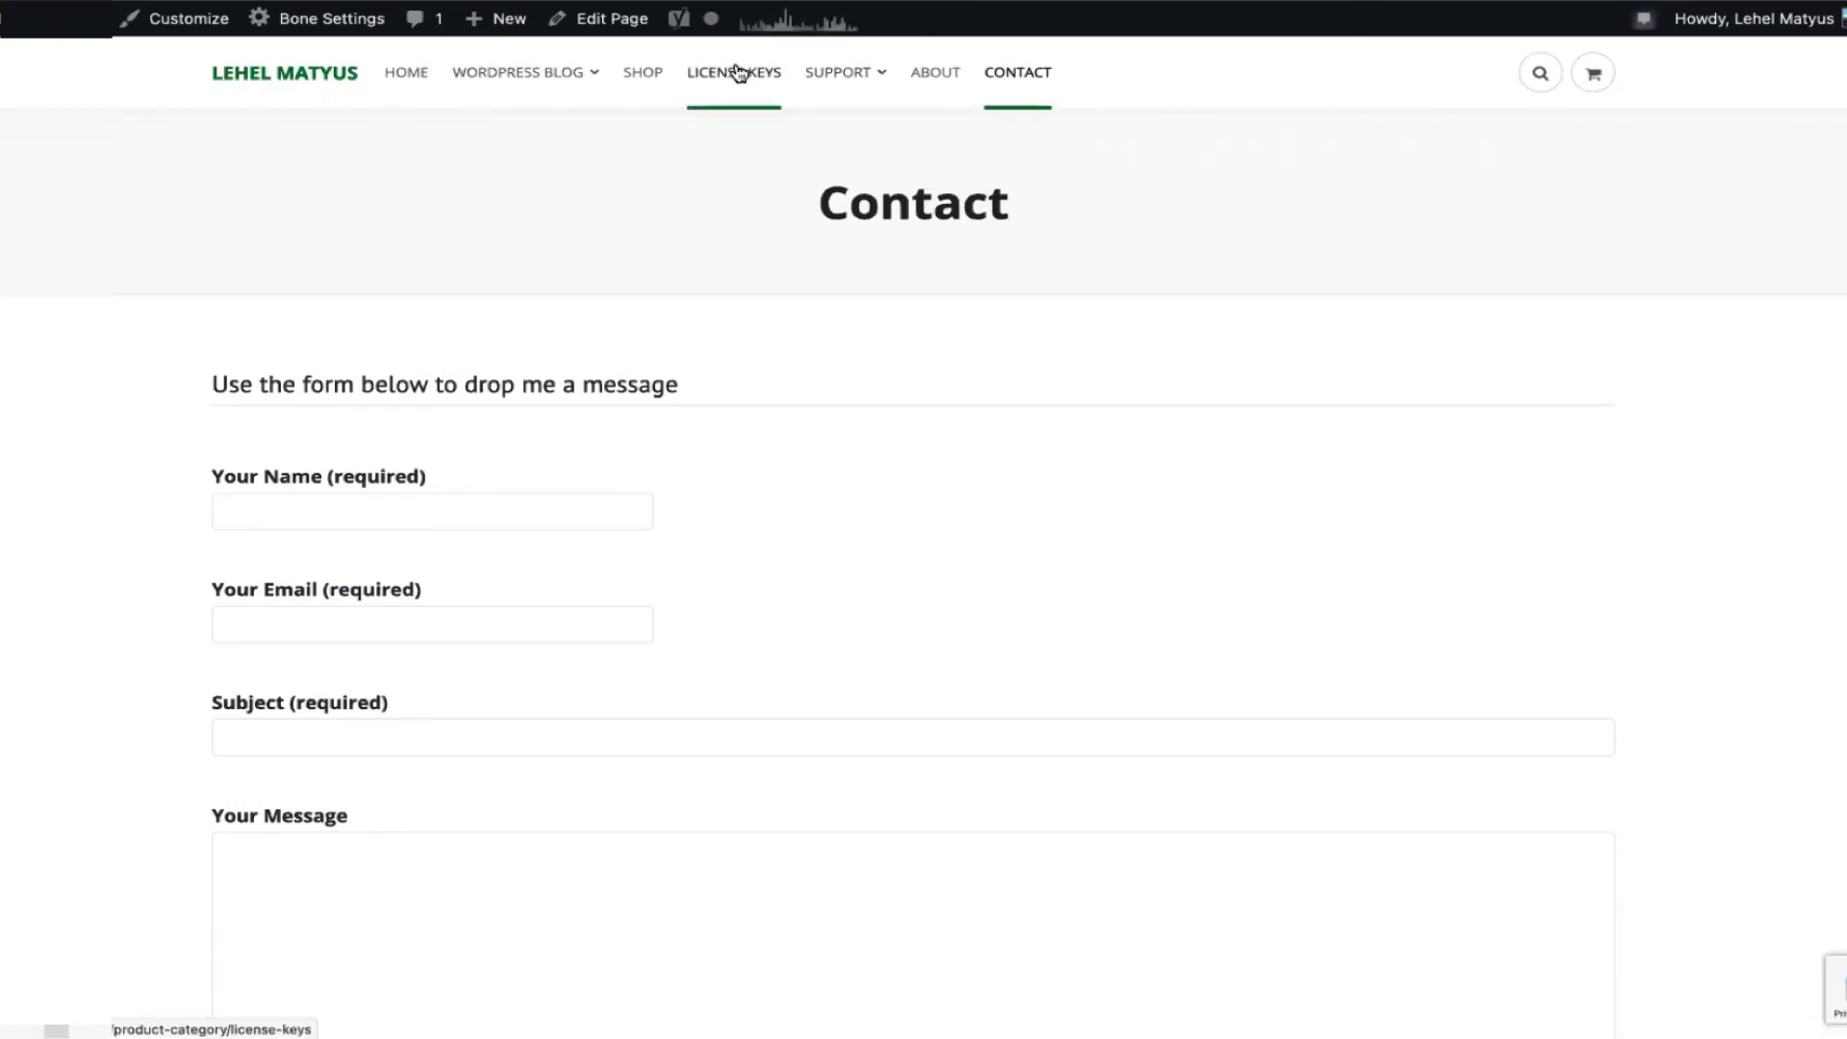
# Step: Open the author's Support Questions page for the Terms Popup On User Login category and look through the listed questions
pyautogui.moveTo(828, 77)
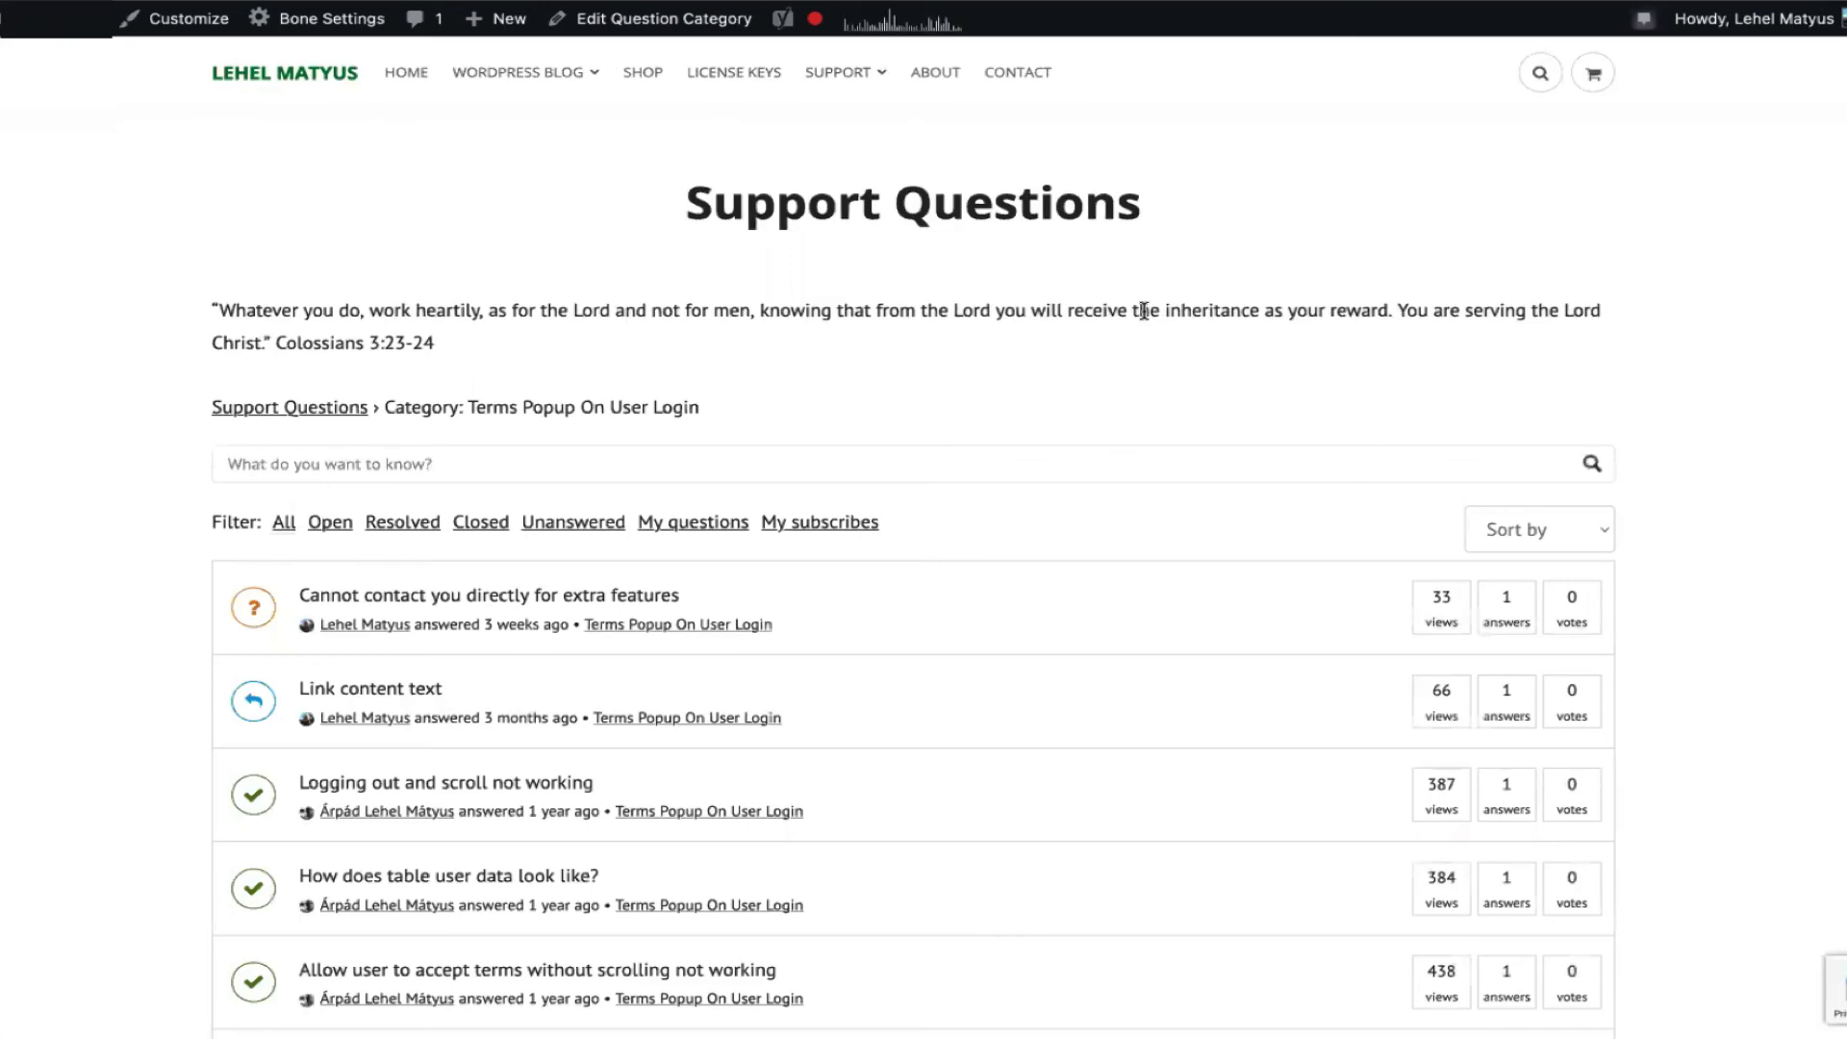
pyautogui.tripleClick(690, 195)
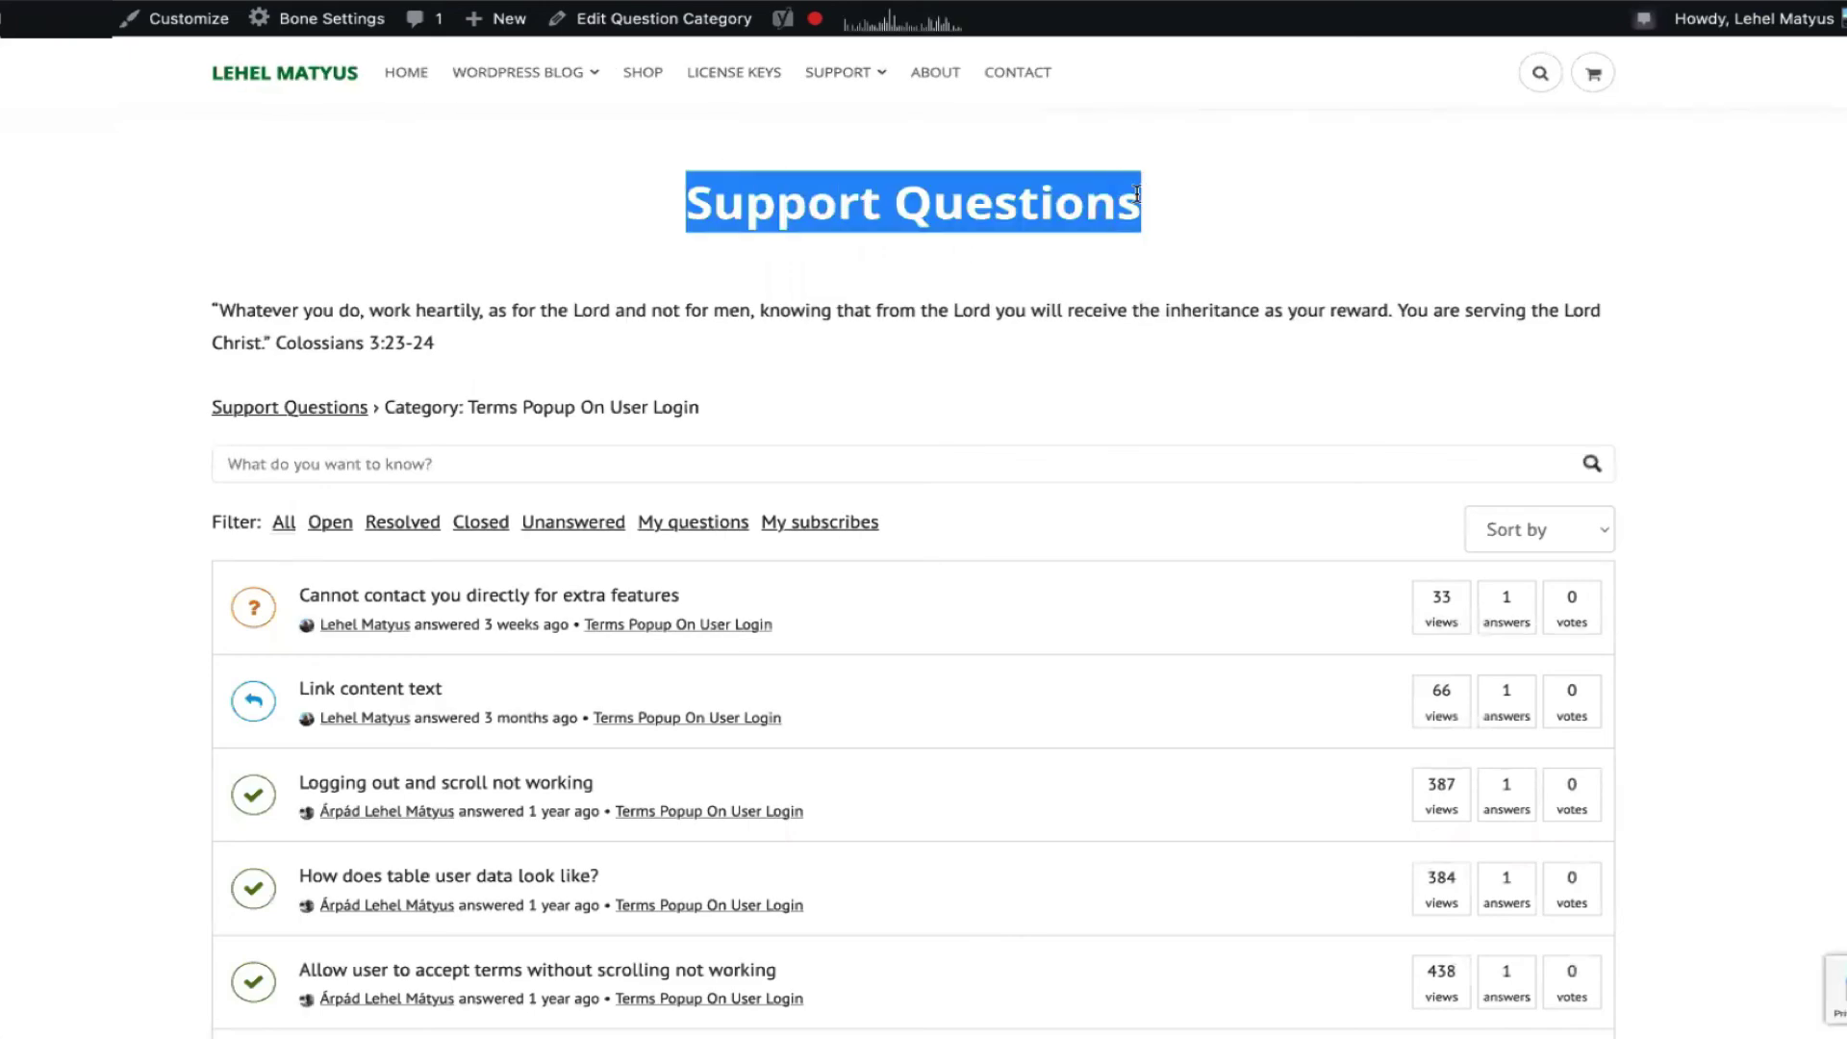
pyautogui.click(1310, 233)
pyautogui.scroll(-8, 1185, 520)
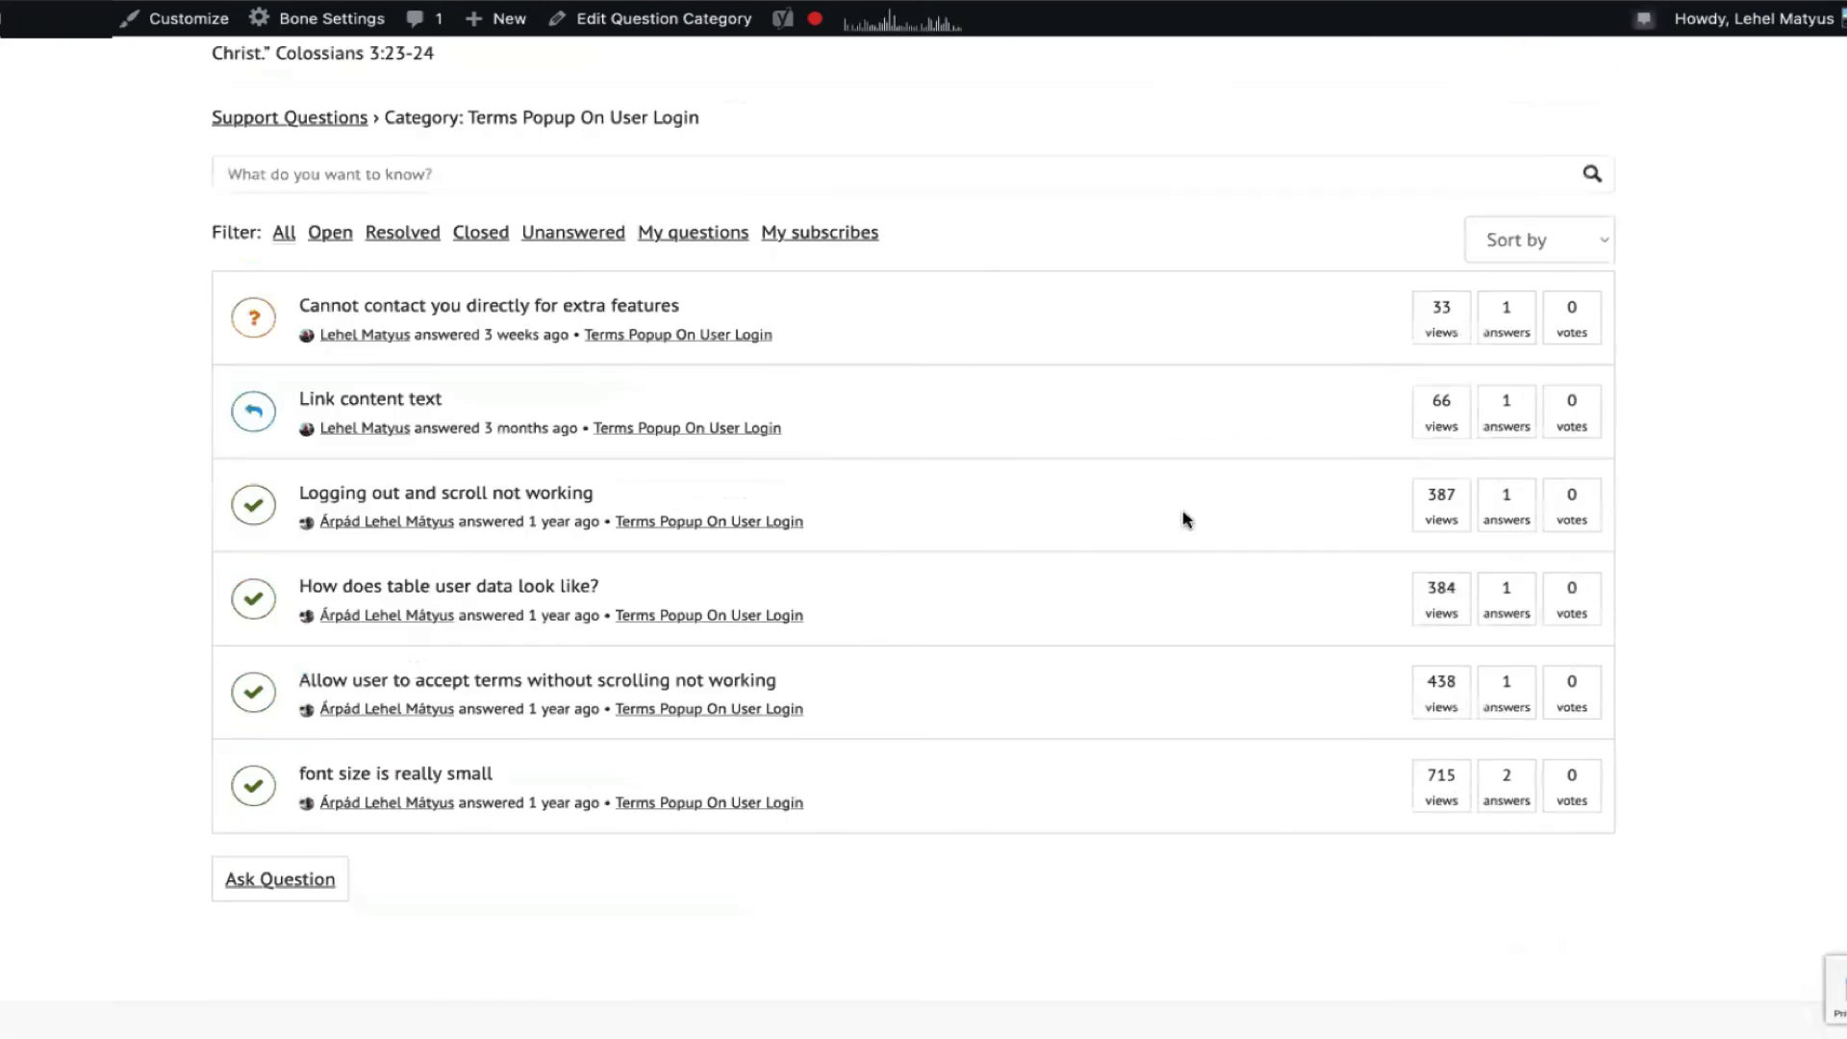
pyautogui.scroll(8, 1185, 520)
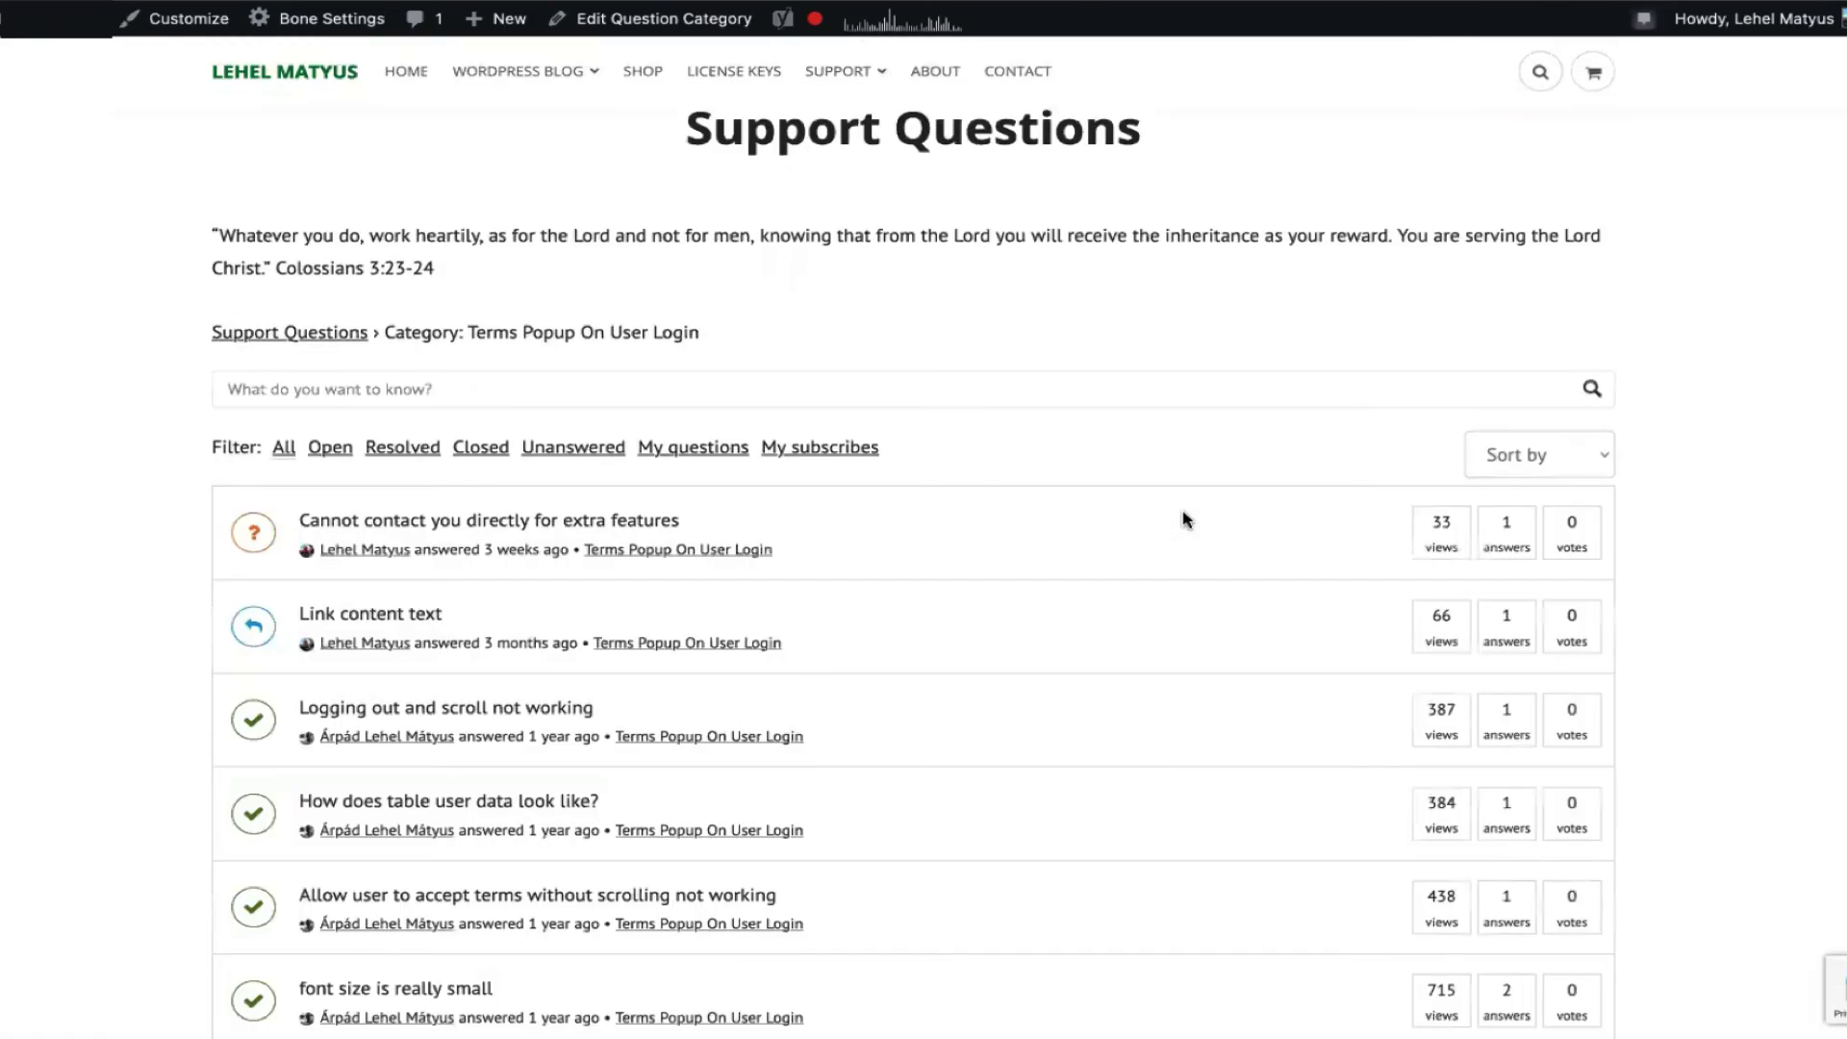